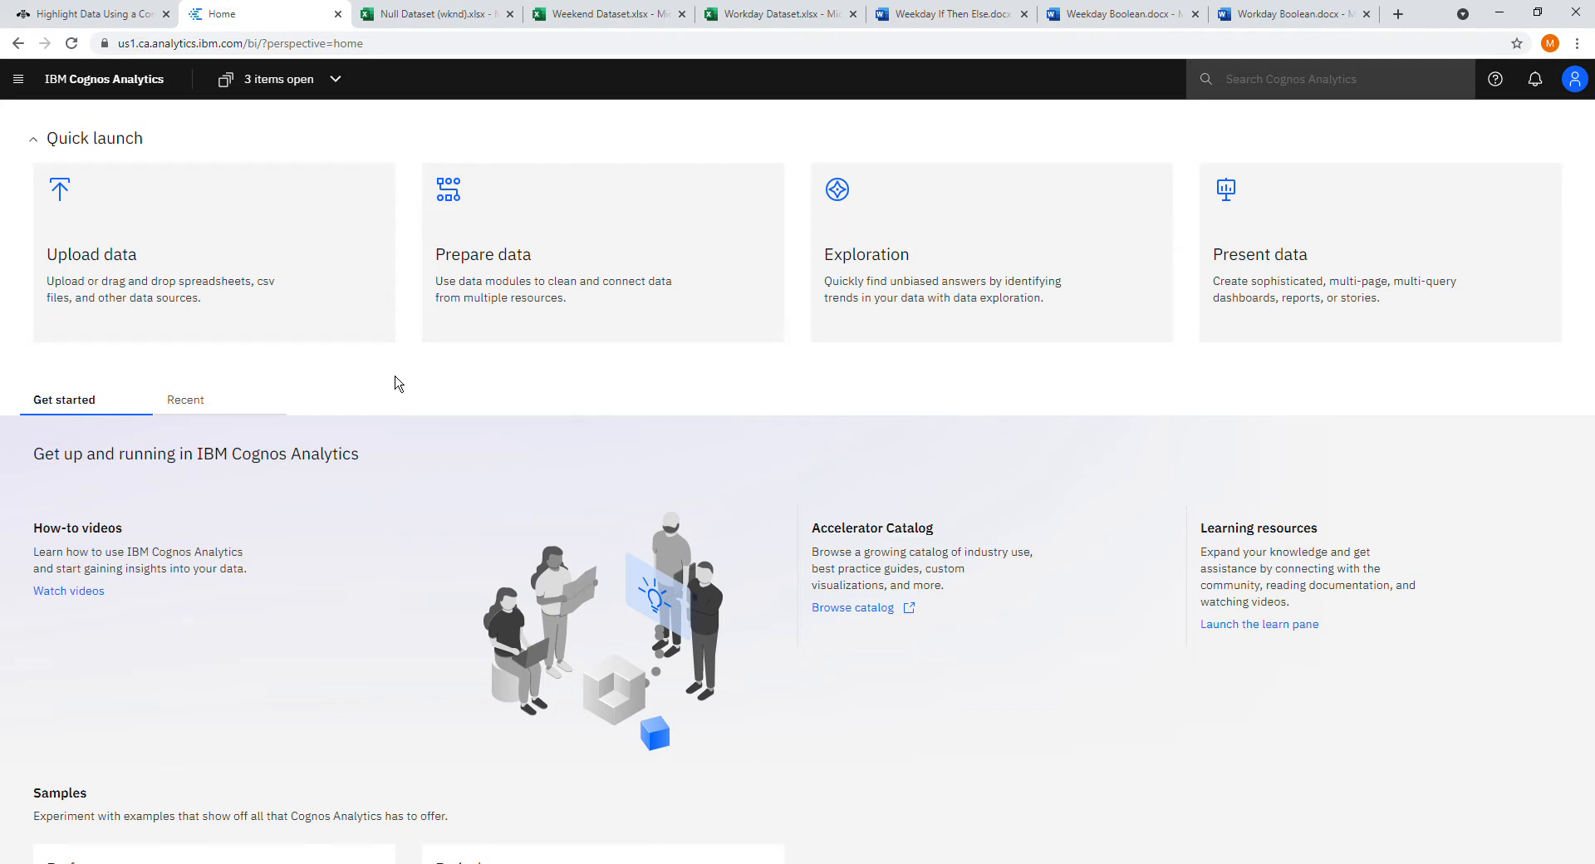
Collapse the Quick launch section and open the My content folder containing the saved reports
left_click(41, 148)
left_click(169, 214)
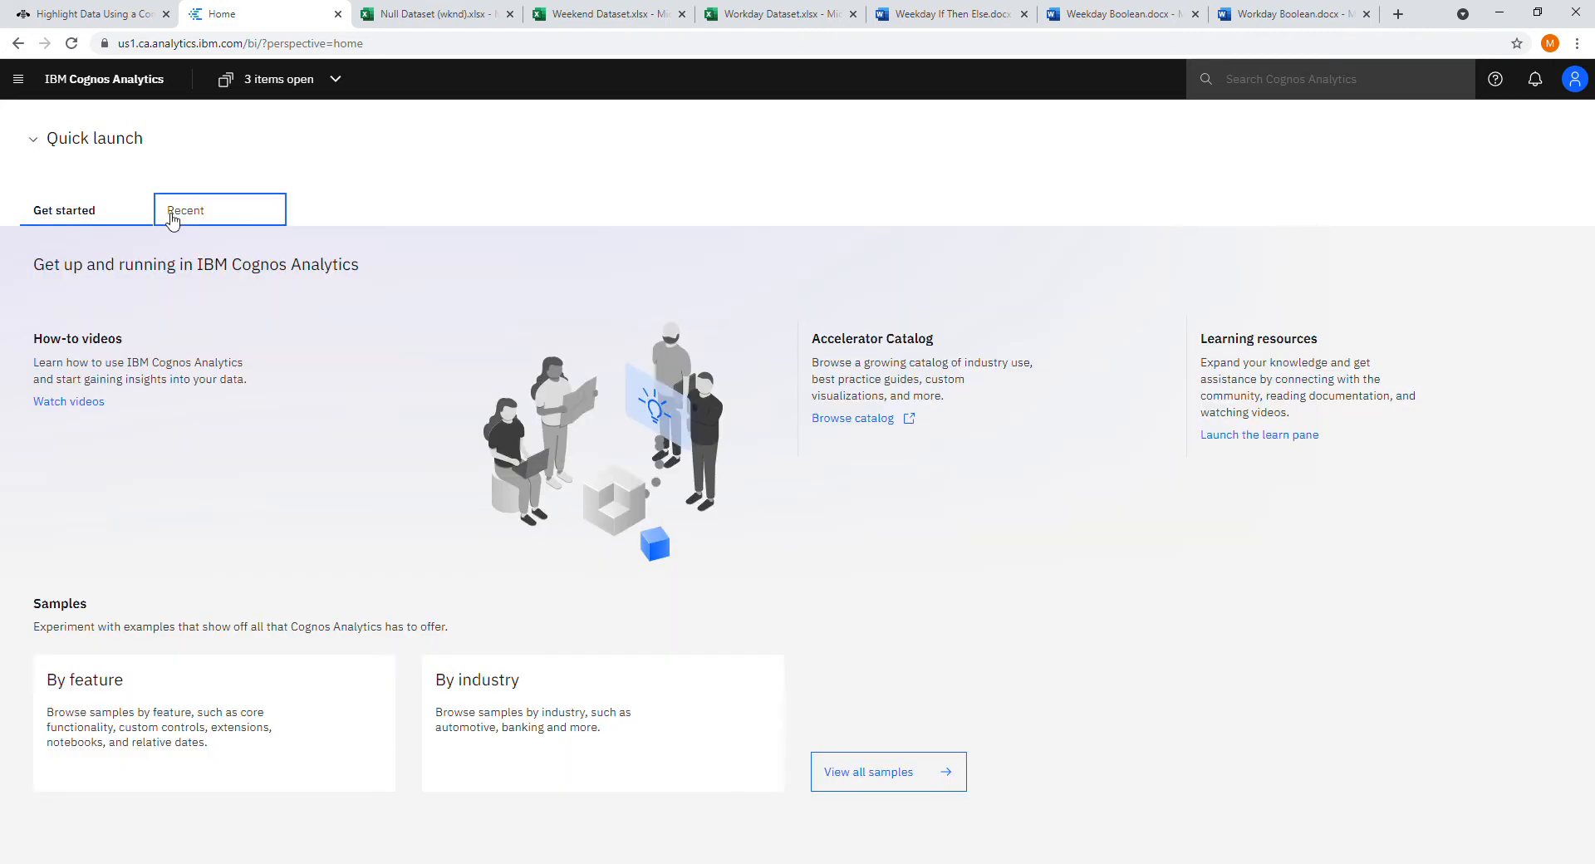
left_click(17, 79)
left_click(83, 246)
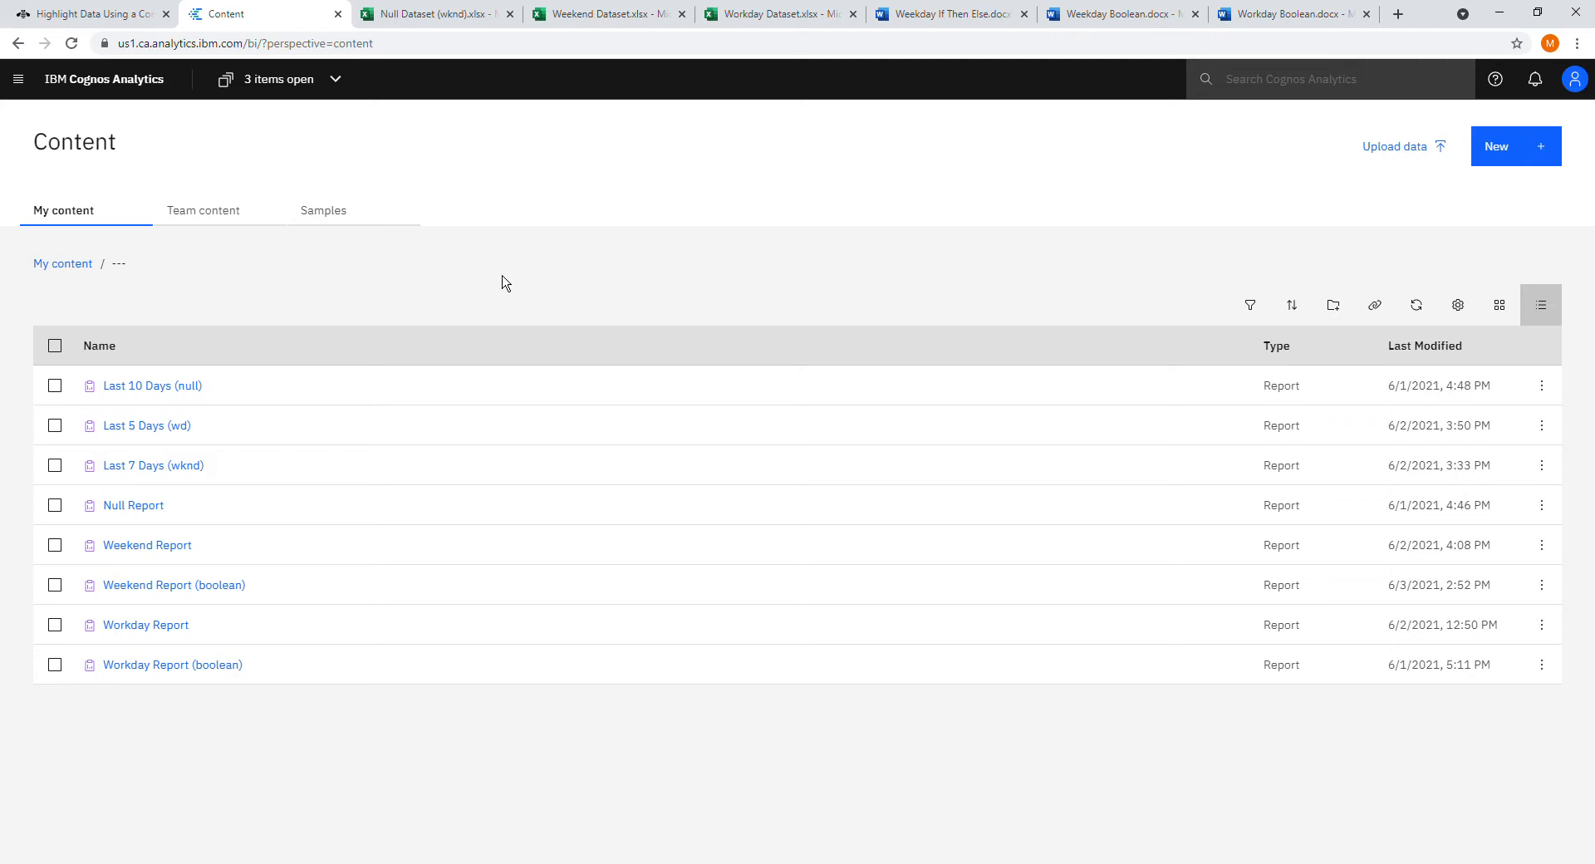
Check the Null Dataset (wknd) workbook in Excel and return to Cognos Analytics to open the Last 10 Days (null) report
left_click(488, 23)
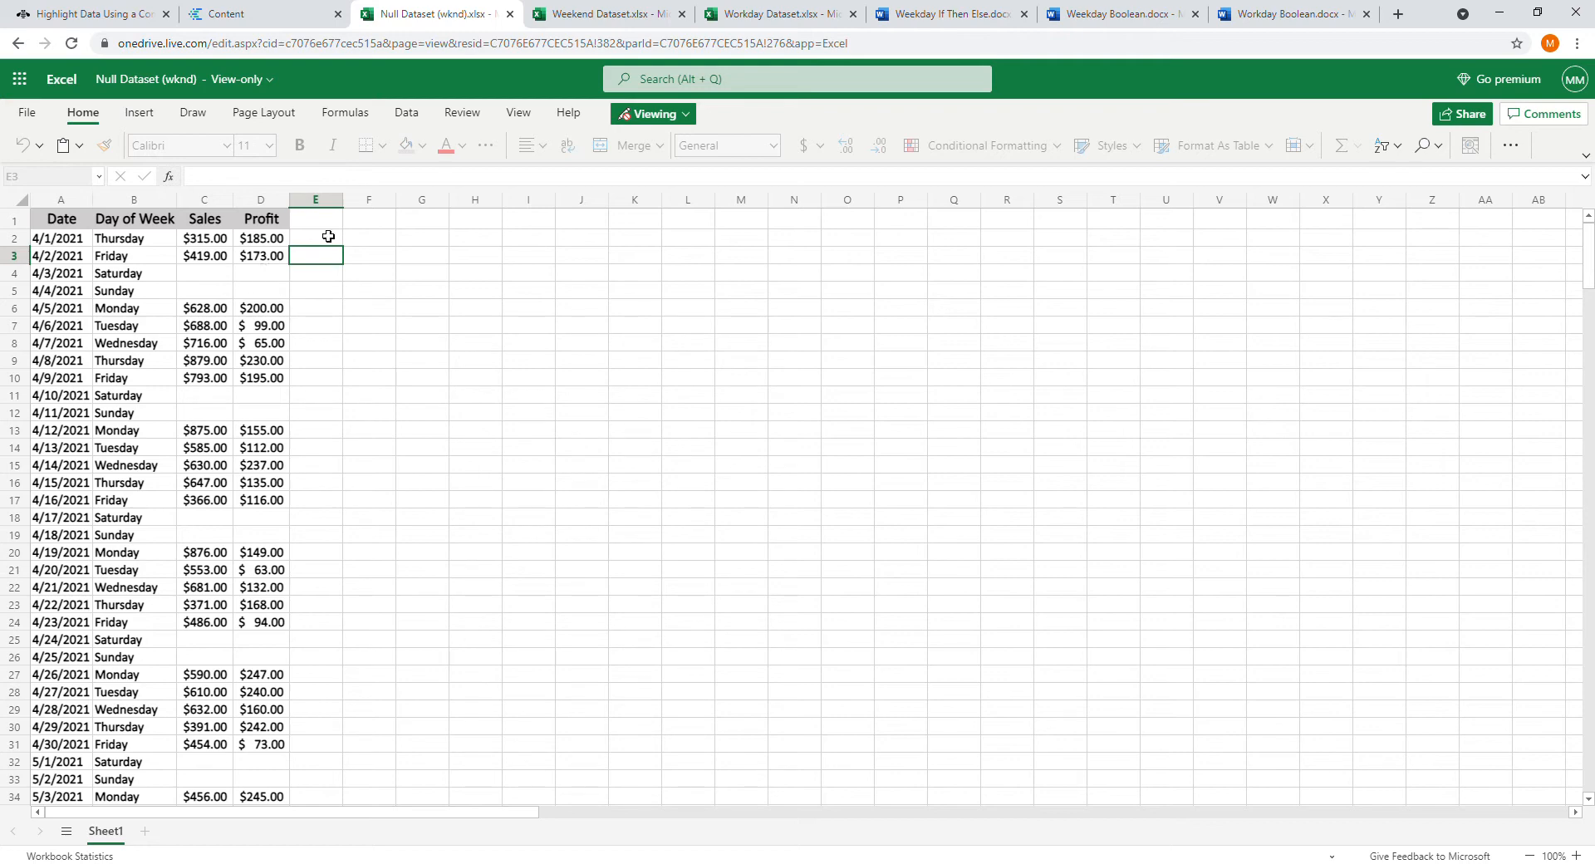
left_click(309, 16)
left_click(308, 83)
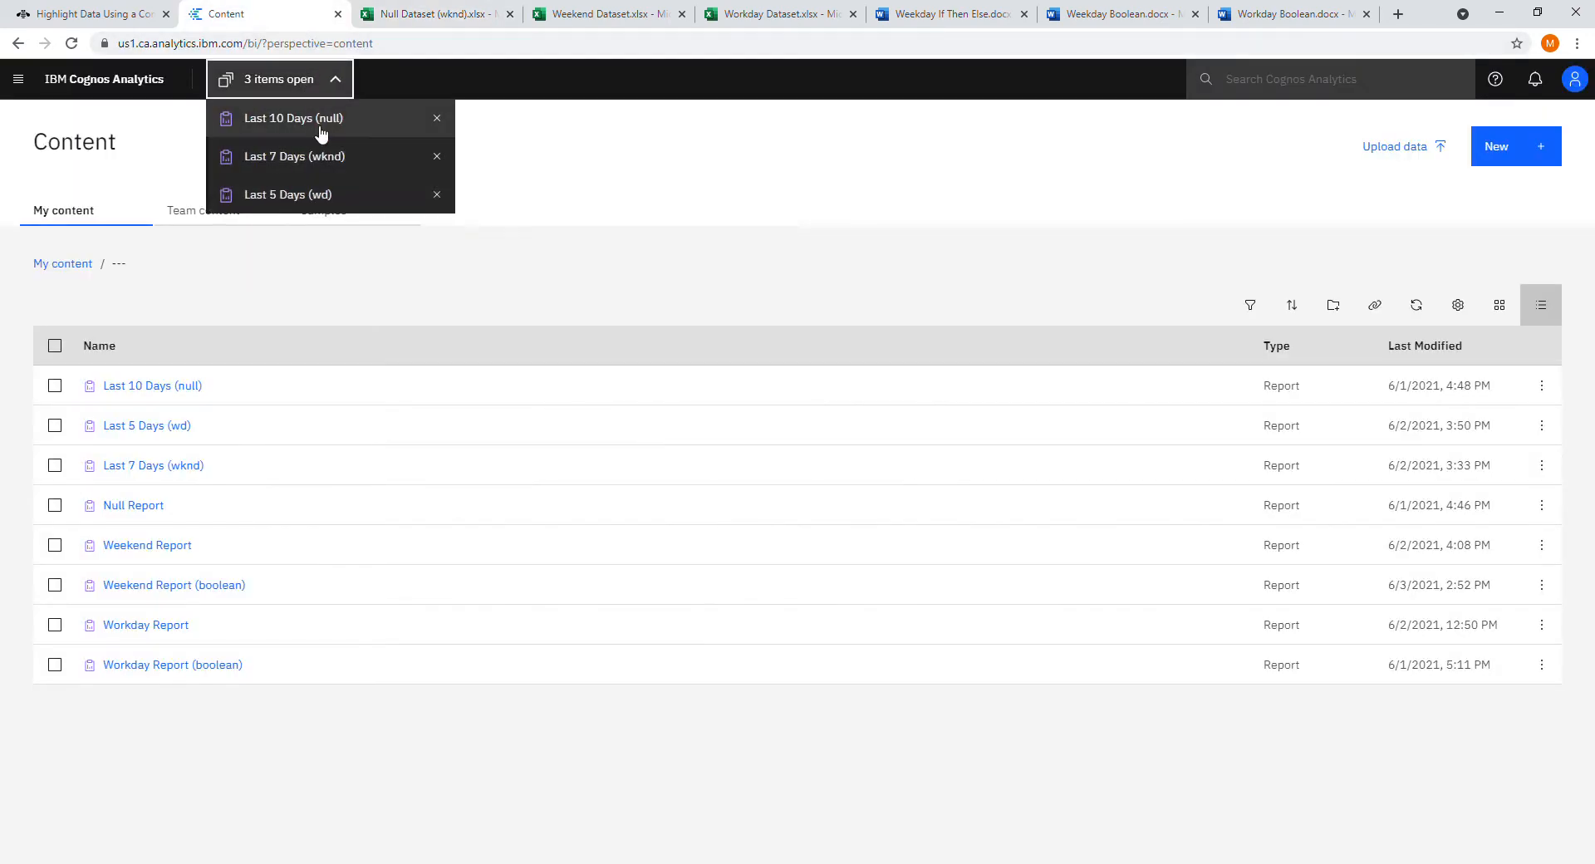
left_click(318, 124)
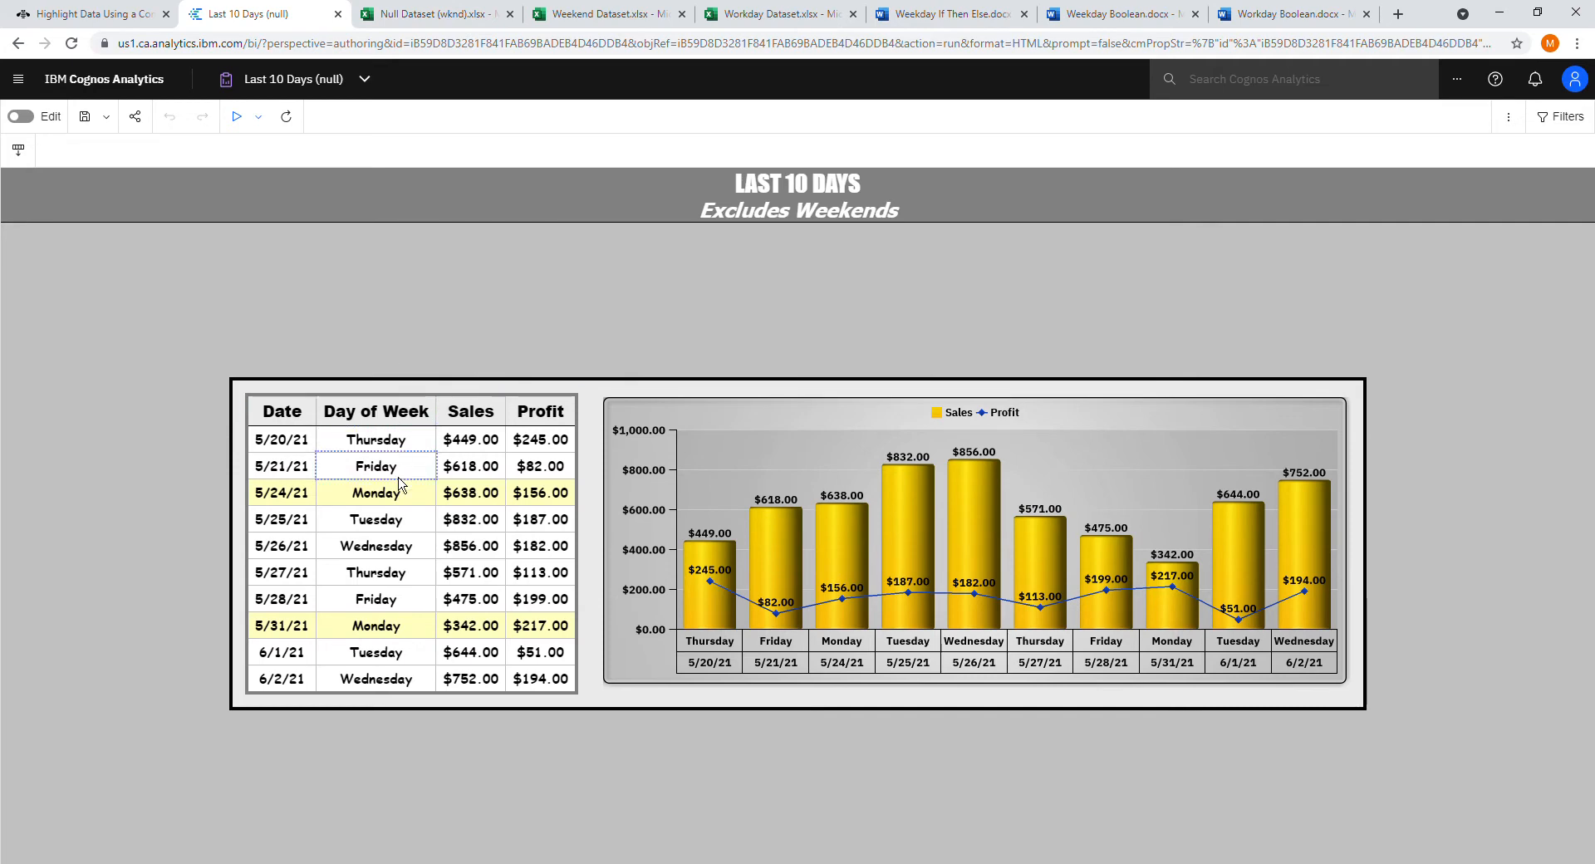
Switch the report to edit mode and open Query1
left_click(21, 116)
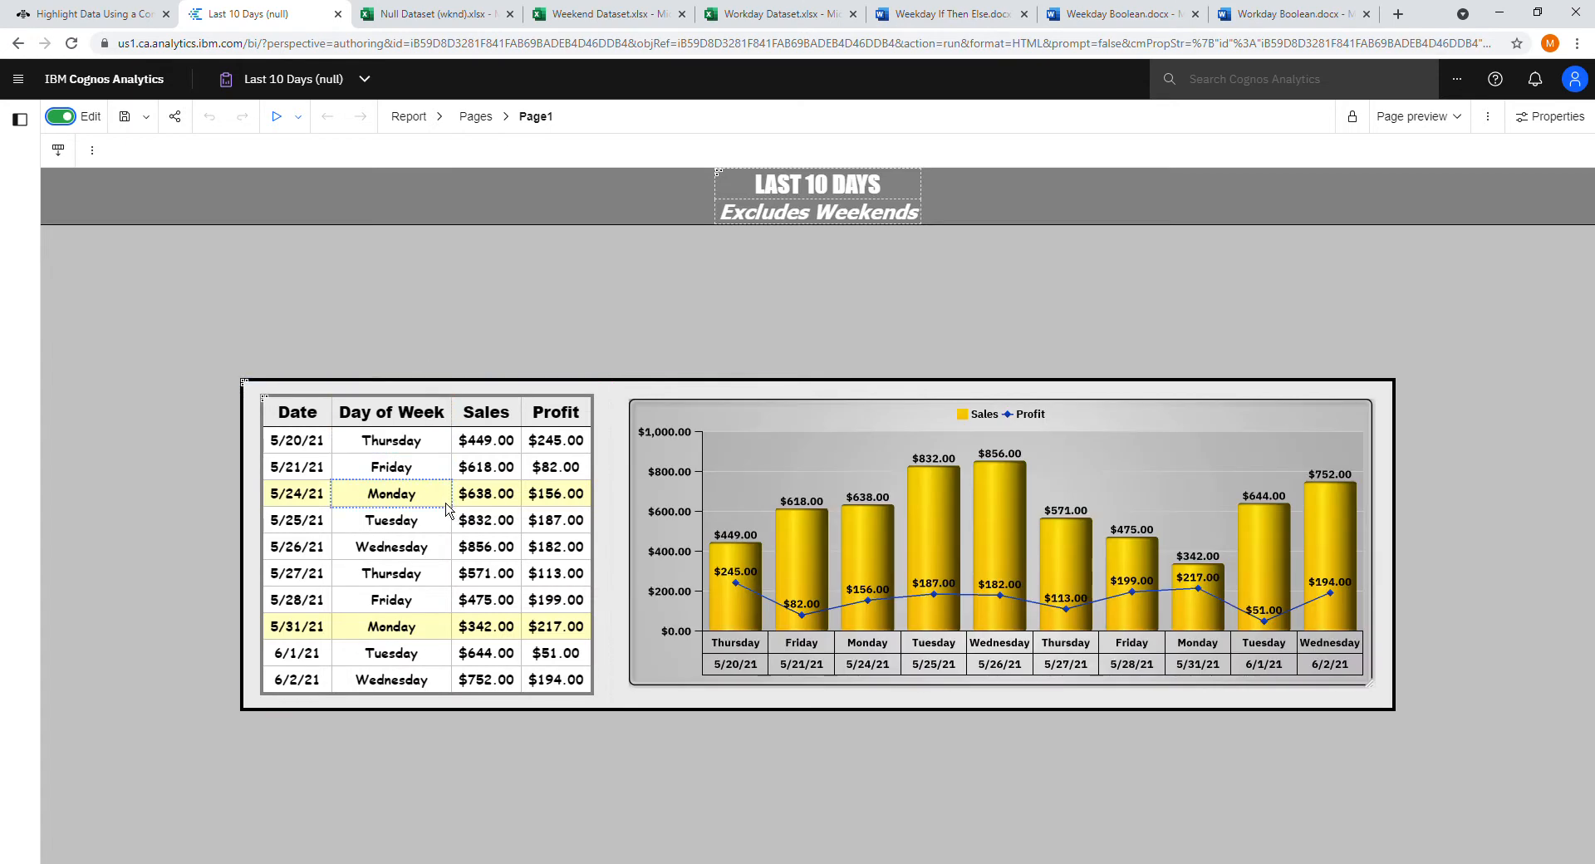
left_click(432, 116)
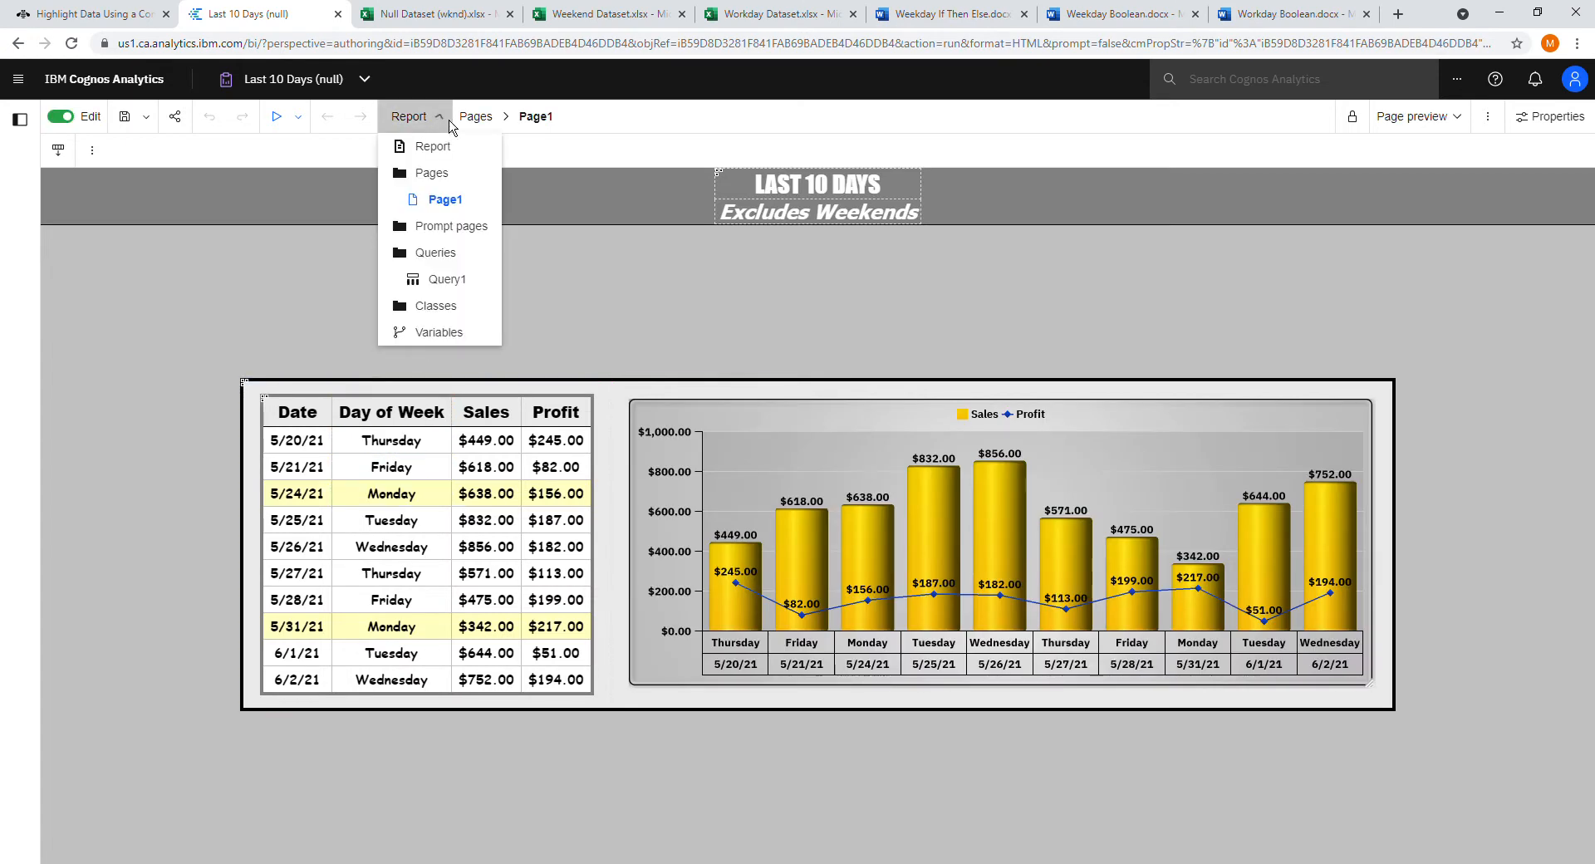
left_click(485, 288)
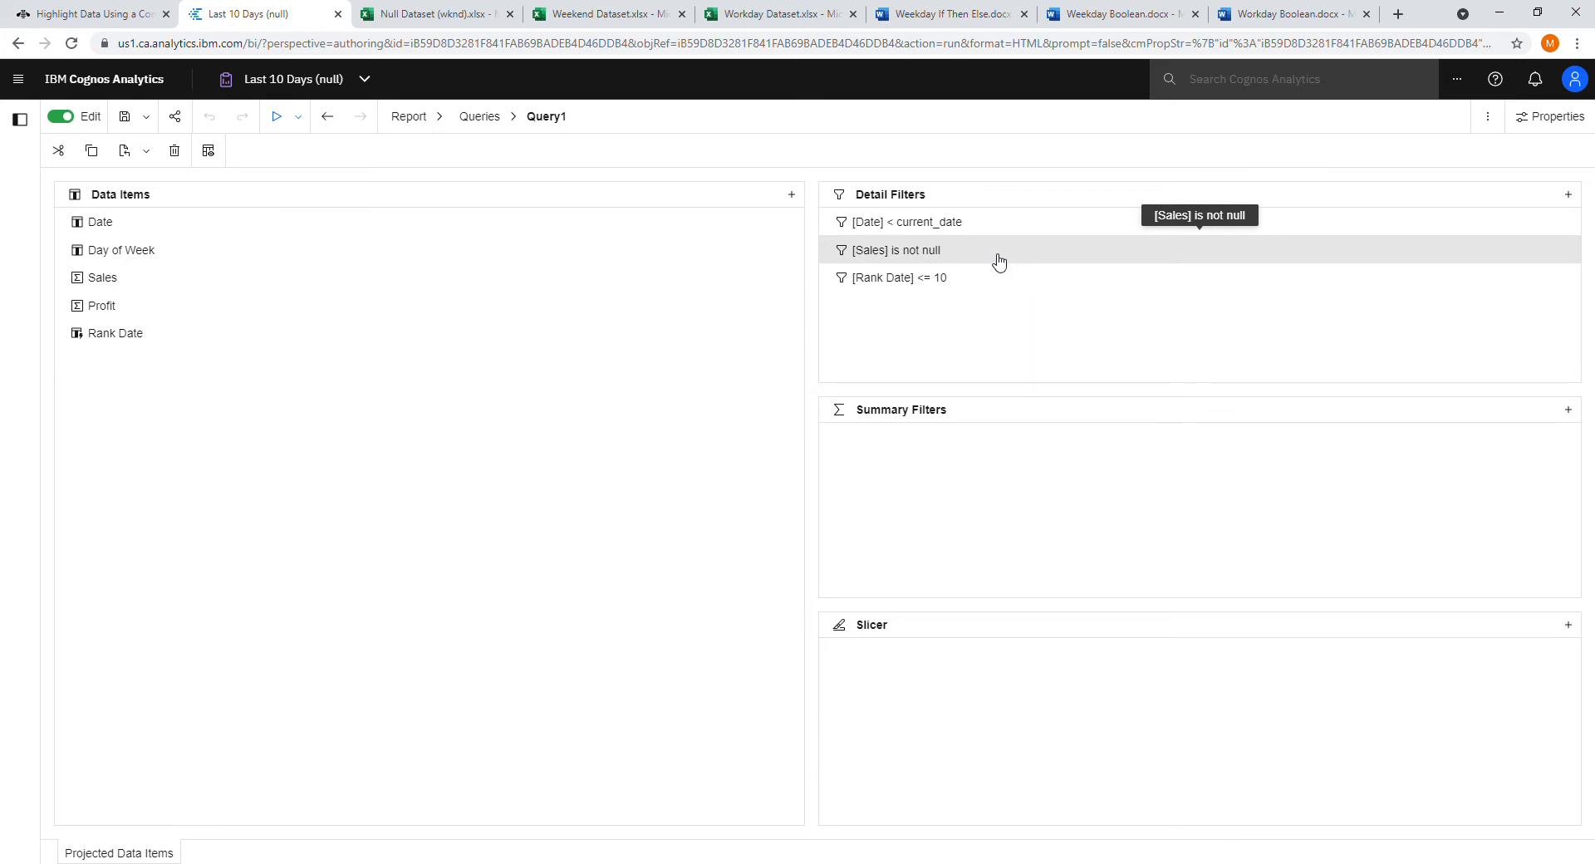
Set the usage of the [Sales] is not null detail filter to Disabled and return to Page1
left_click(1582, 123)
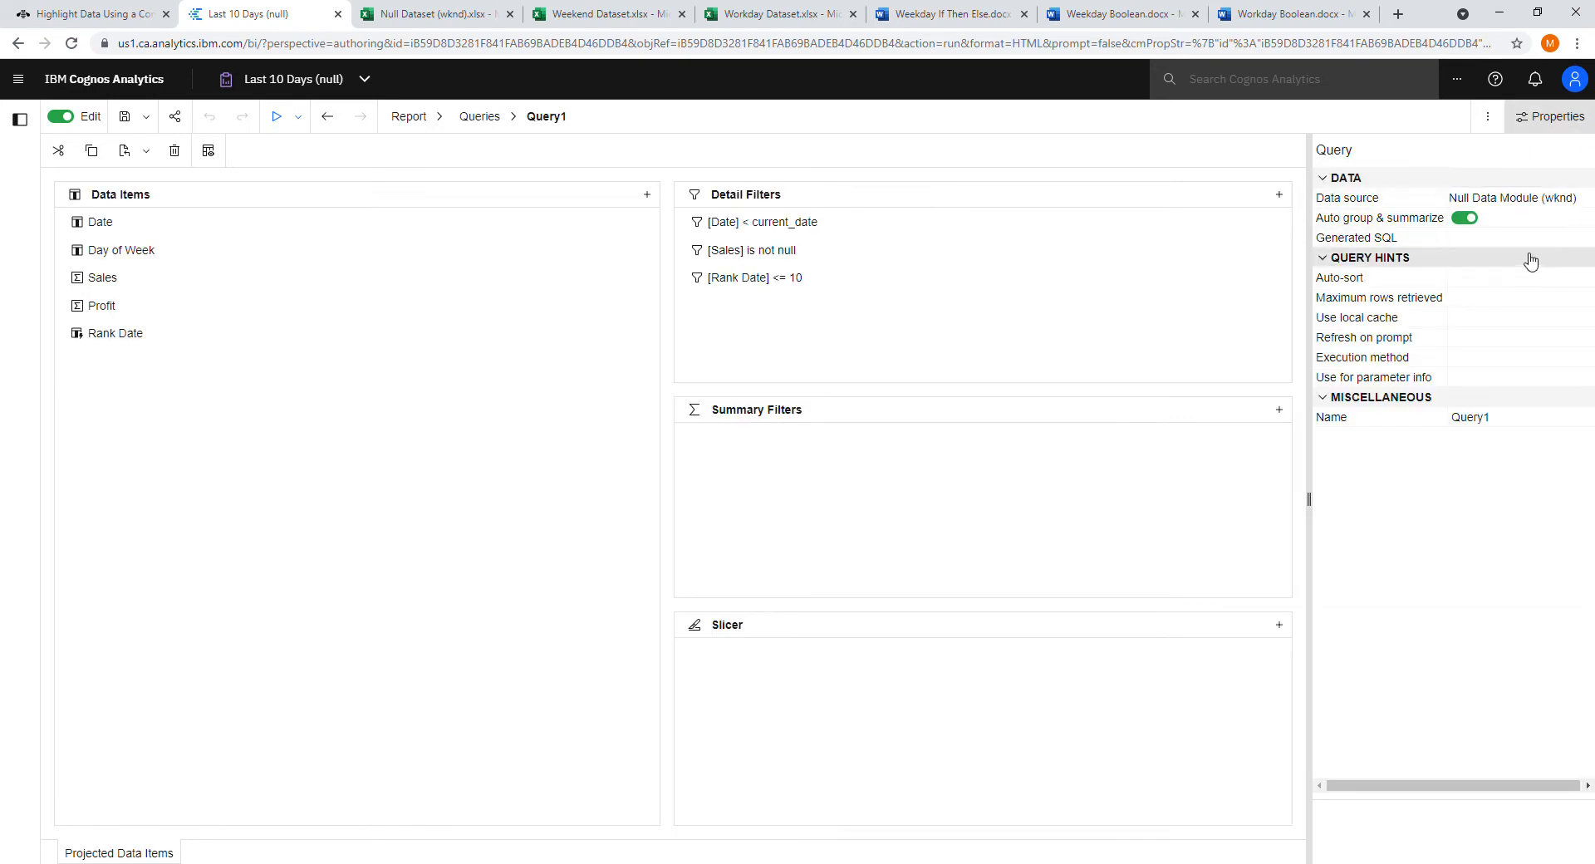
left_click(1084, 257)
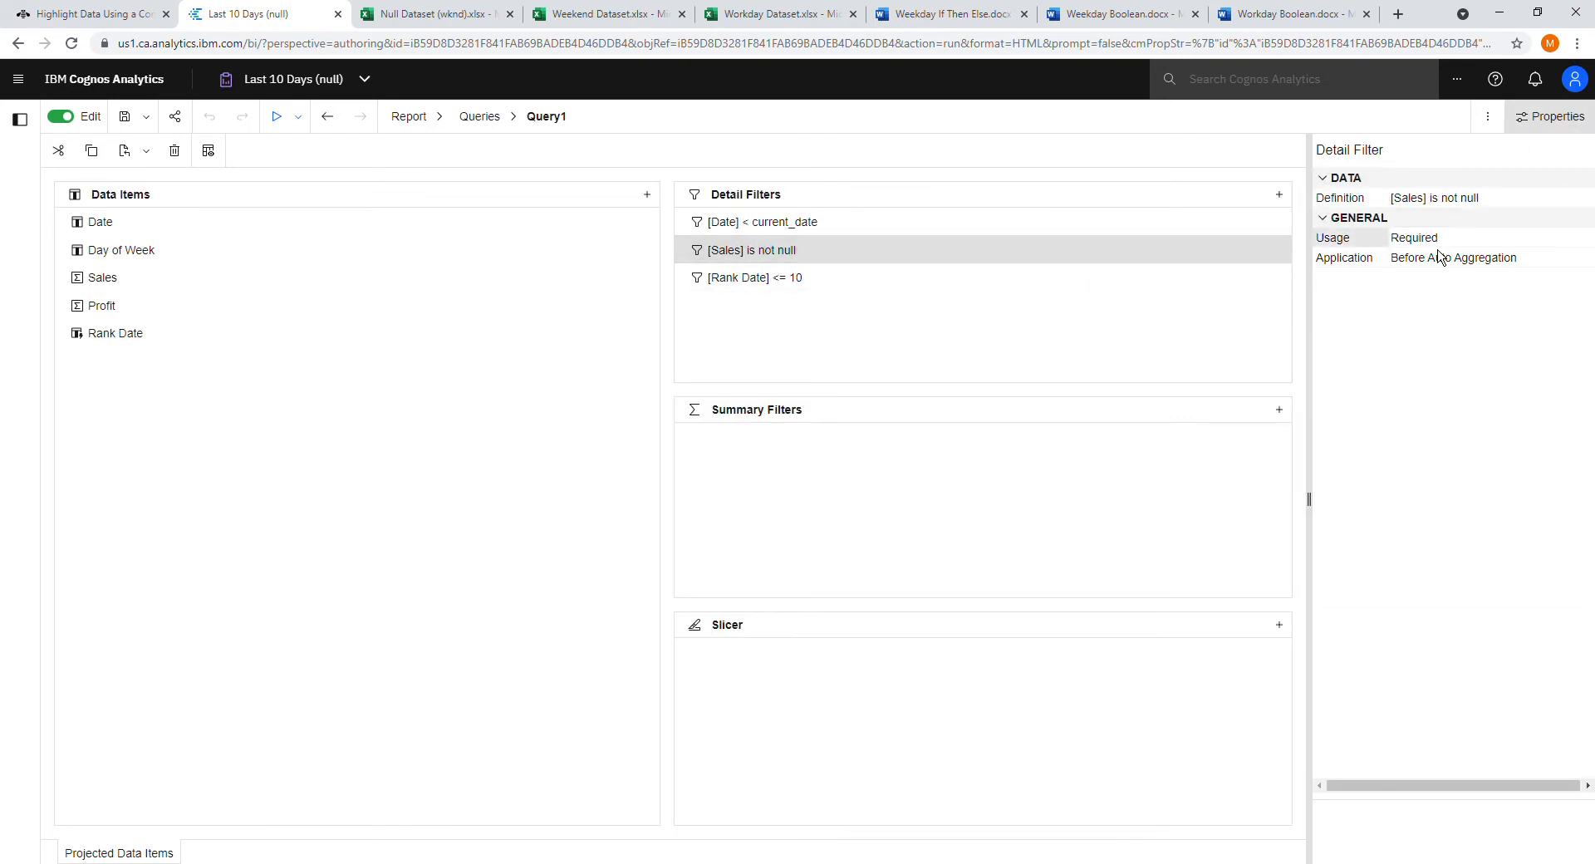
left_click(1581, 237)
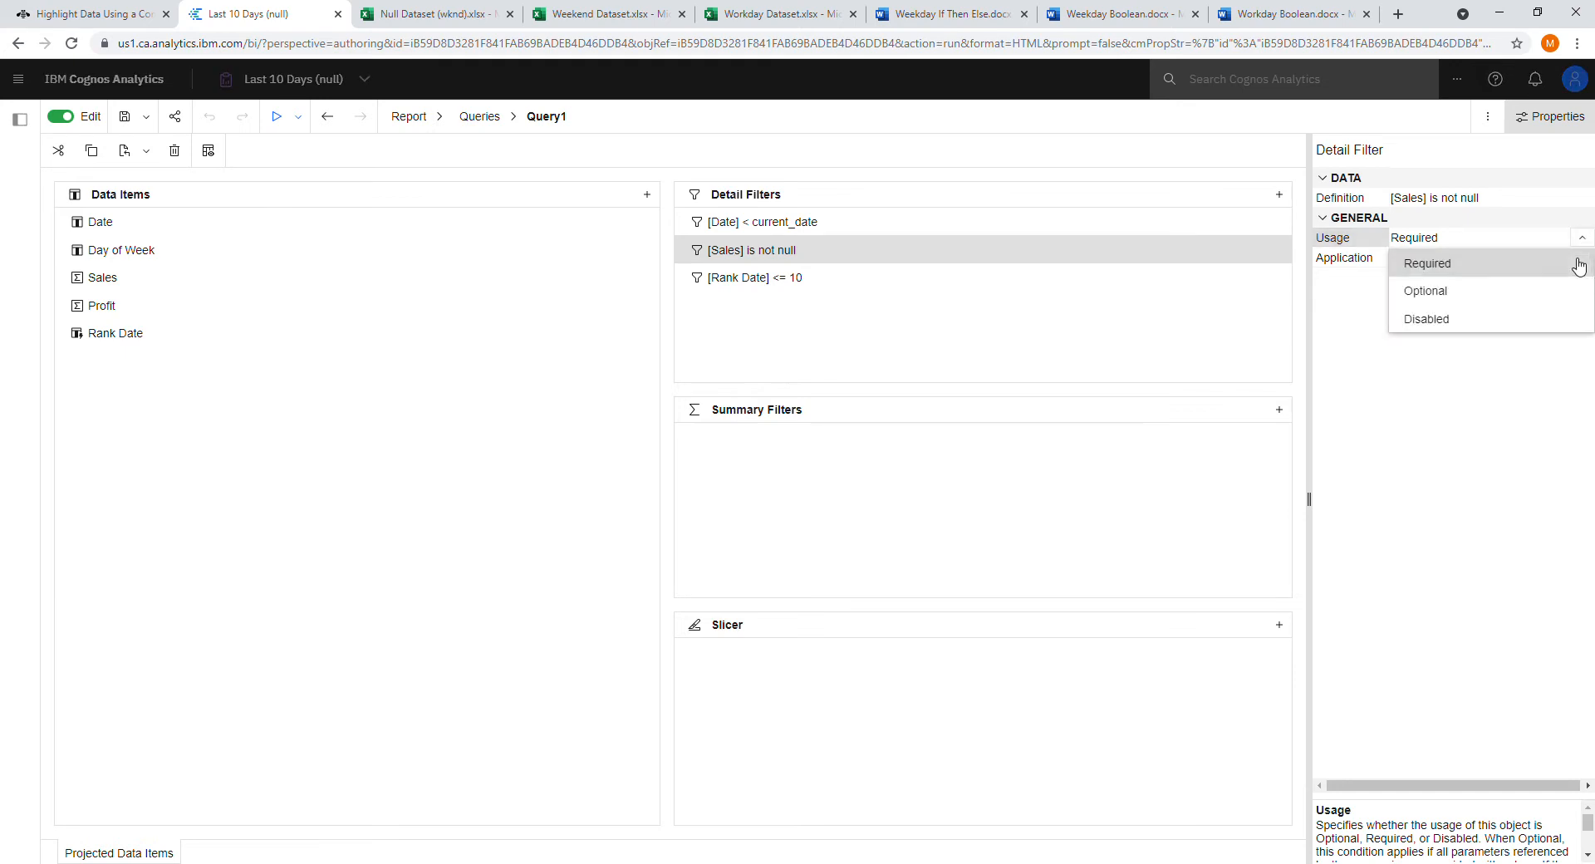
left_click(1562, 317)
left_click(415, 116)
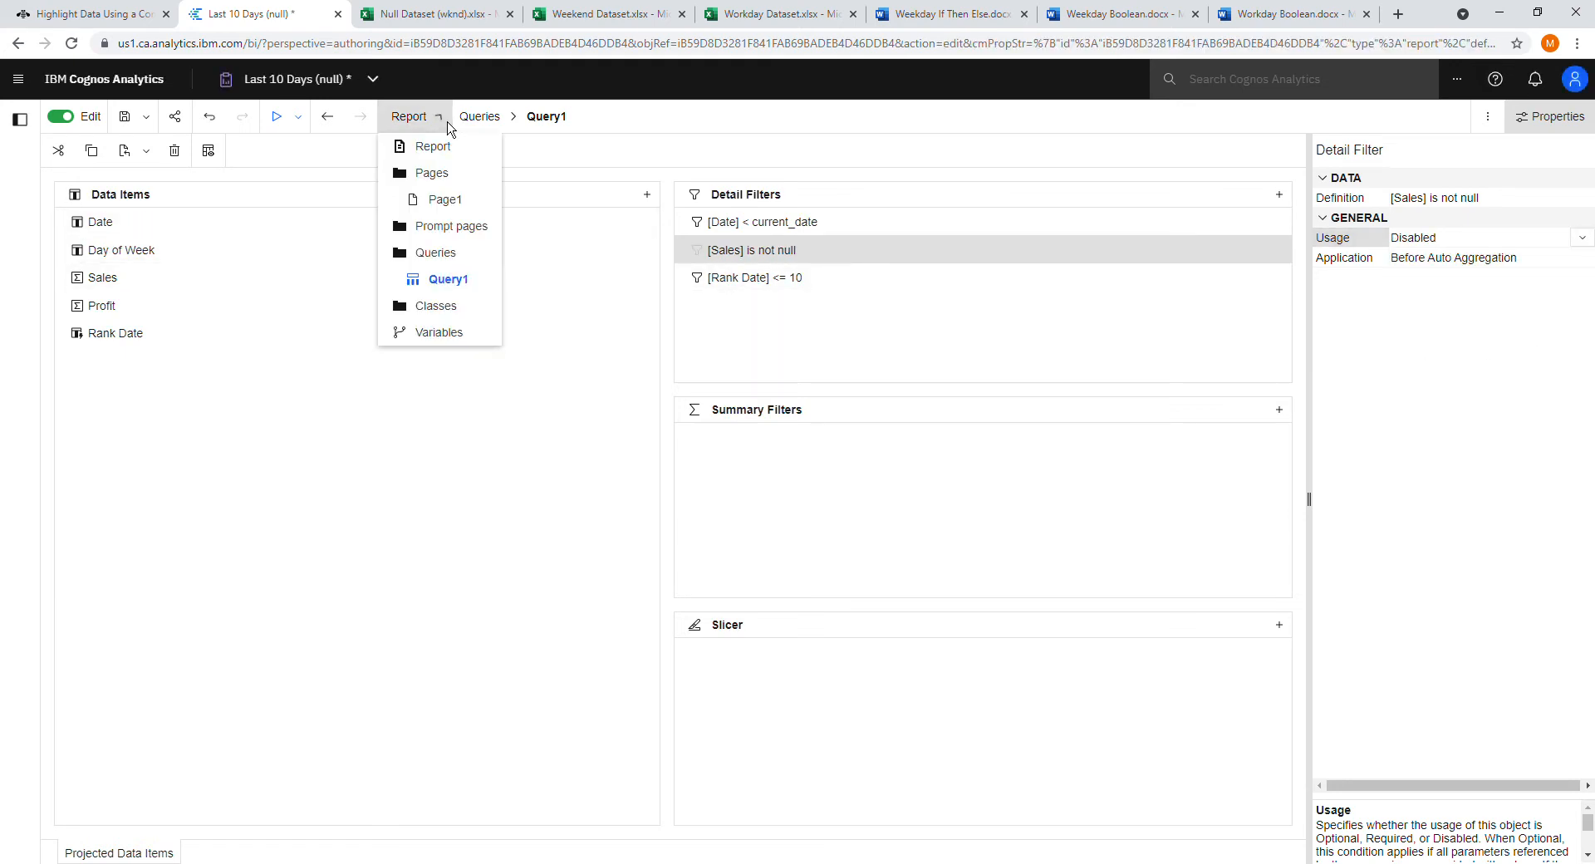
left_click(445, 199)
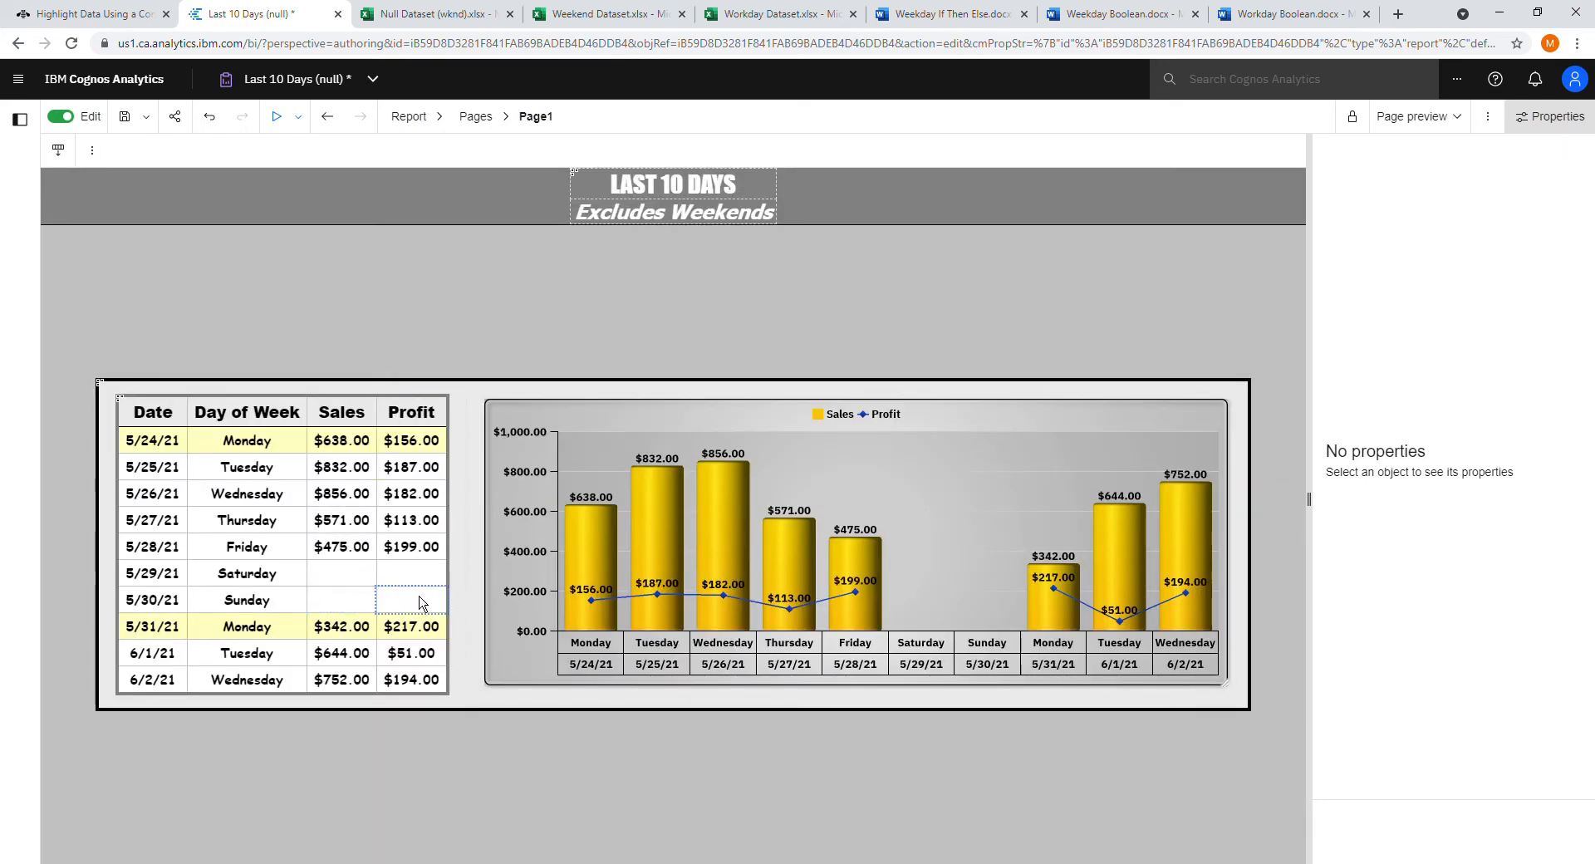
Insert a Row number column before the Date column in the list
left_click(20, 118)
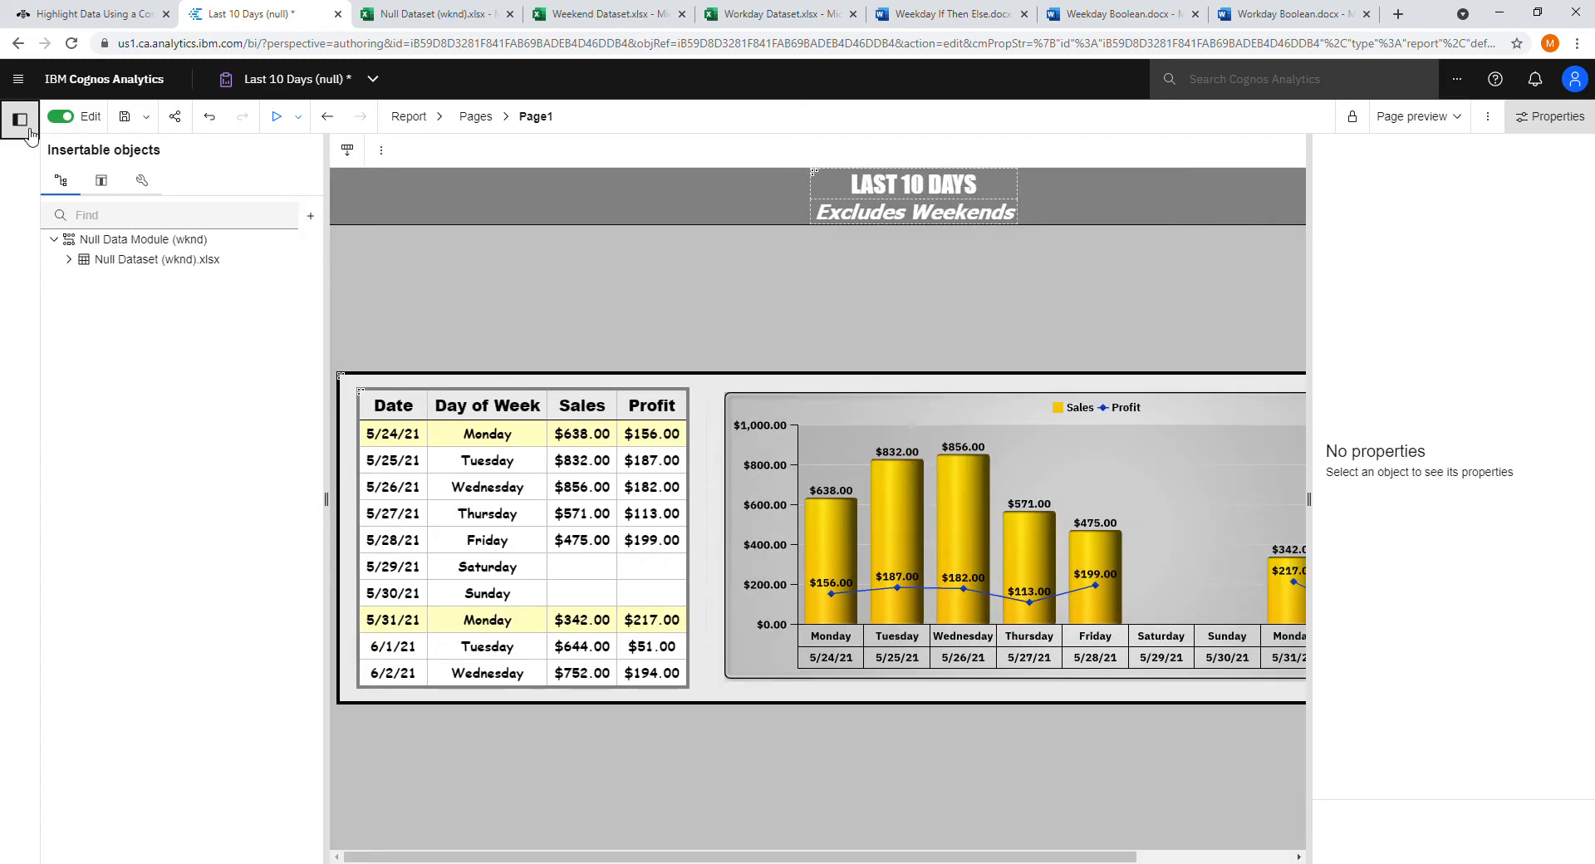
left_click(144, 181)
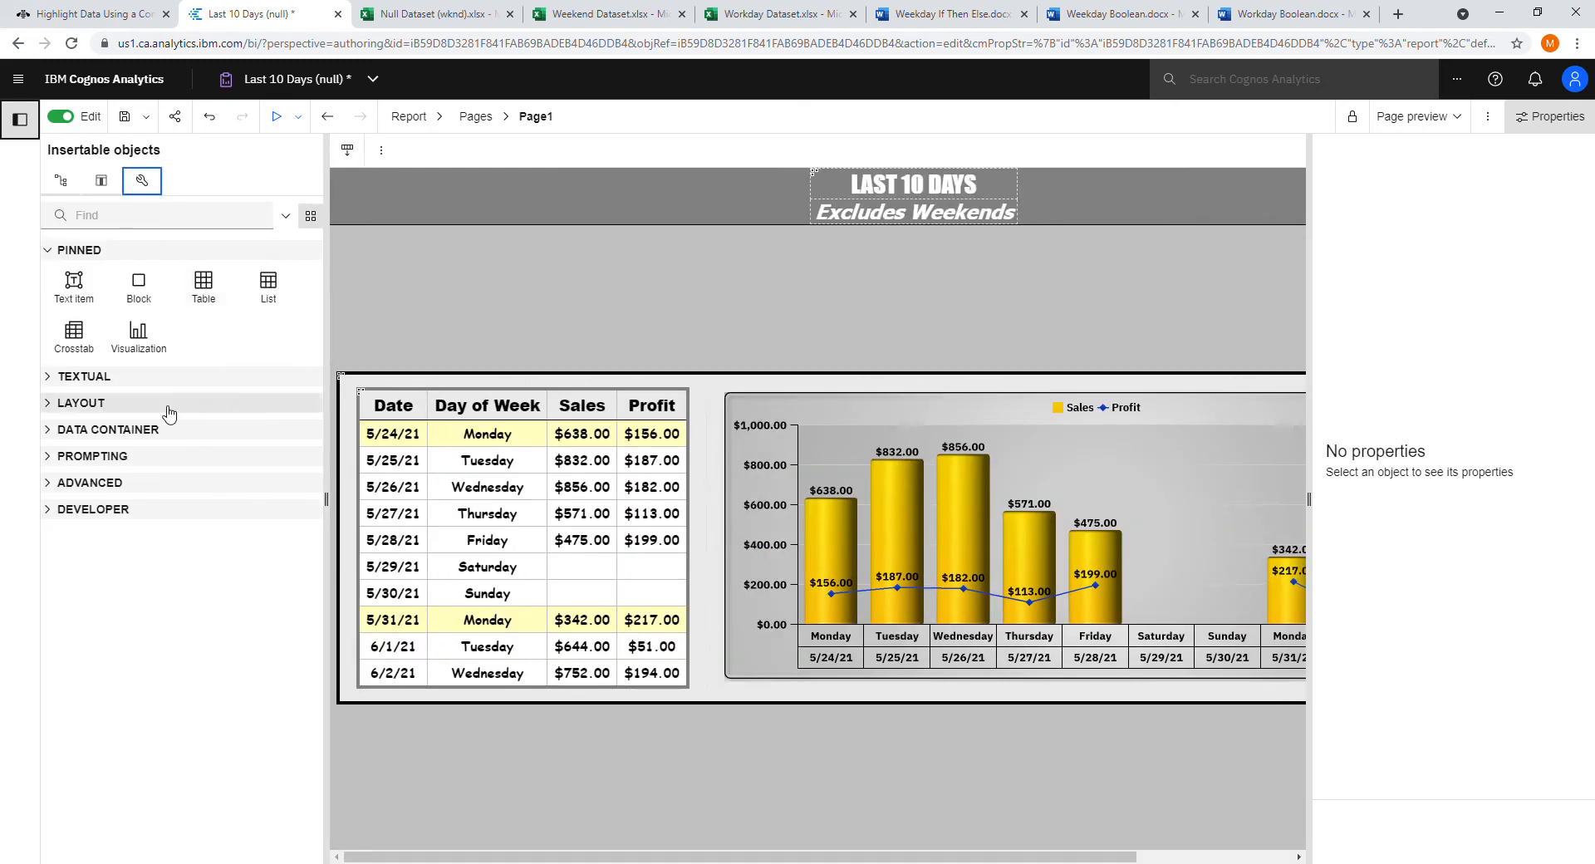
left_click(58, 378)
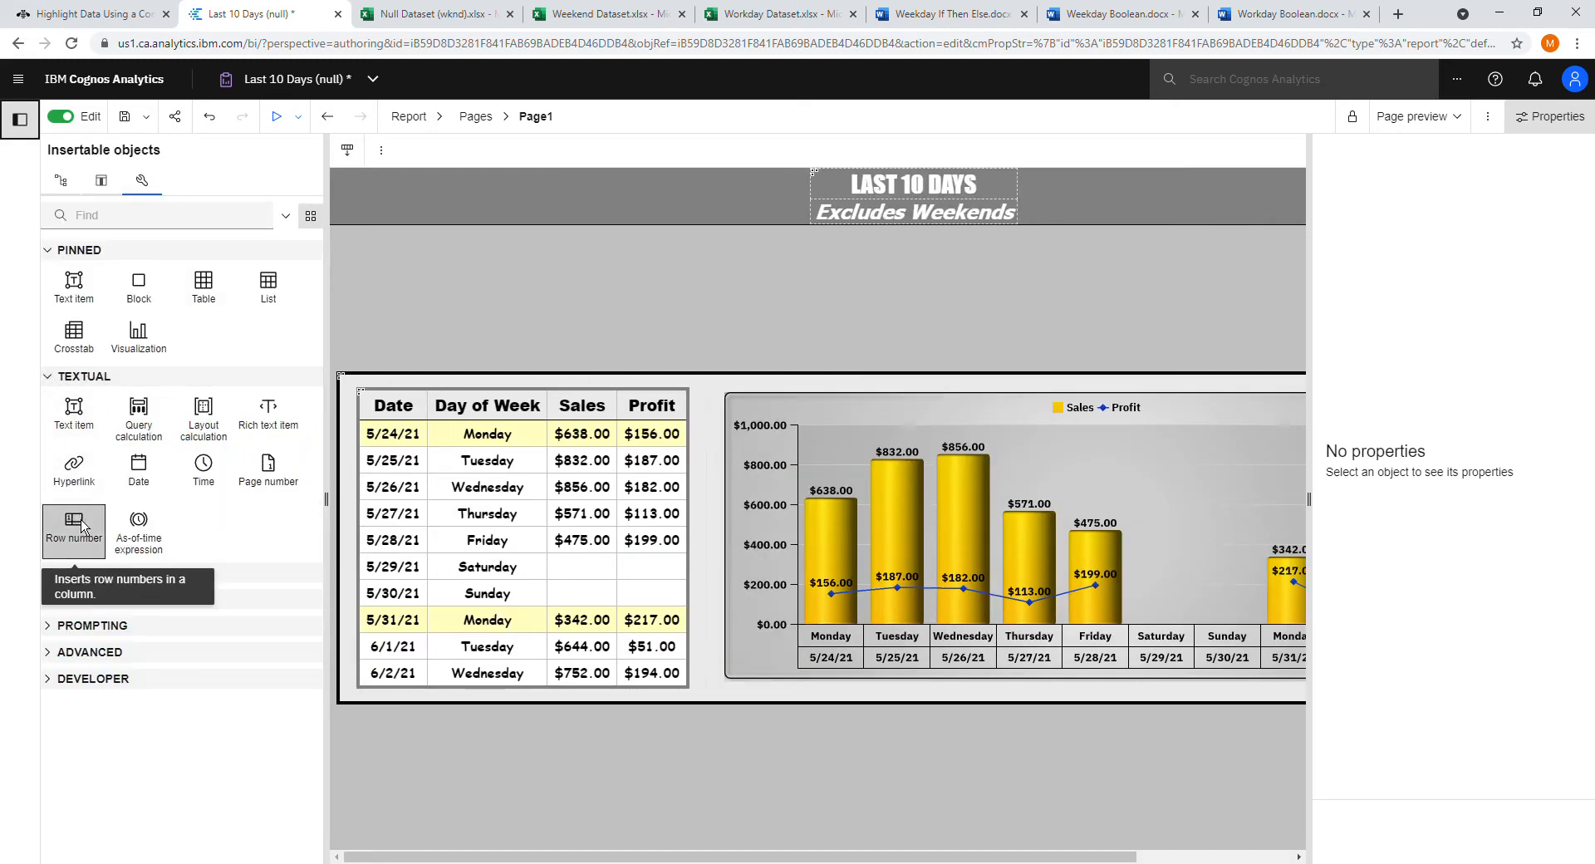
left_click_drag(74, 523, 382, 450)
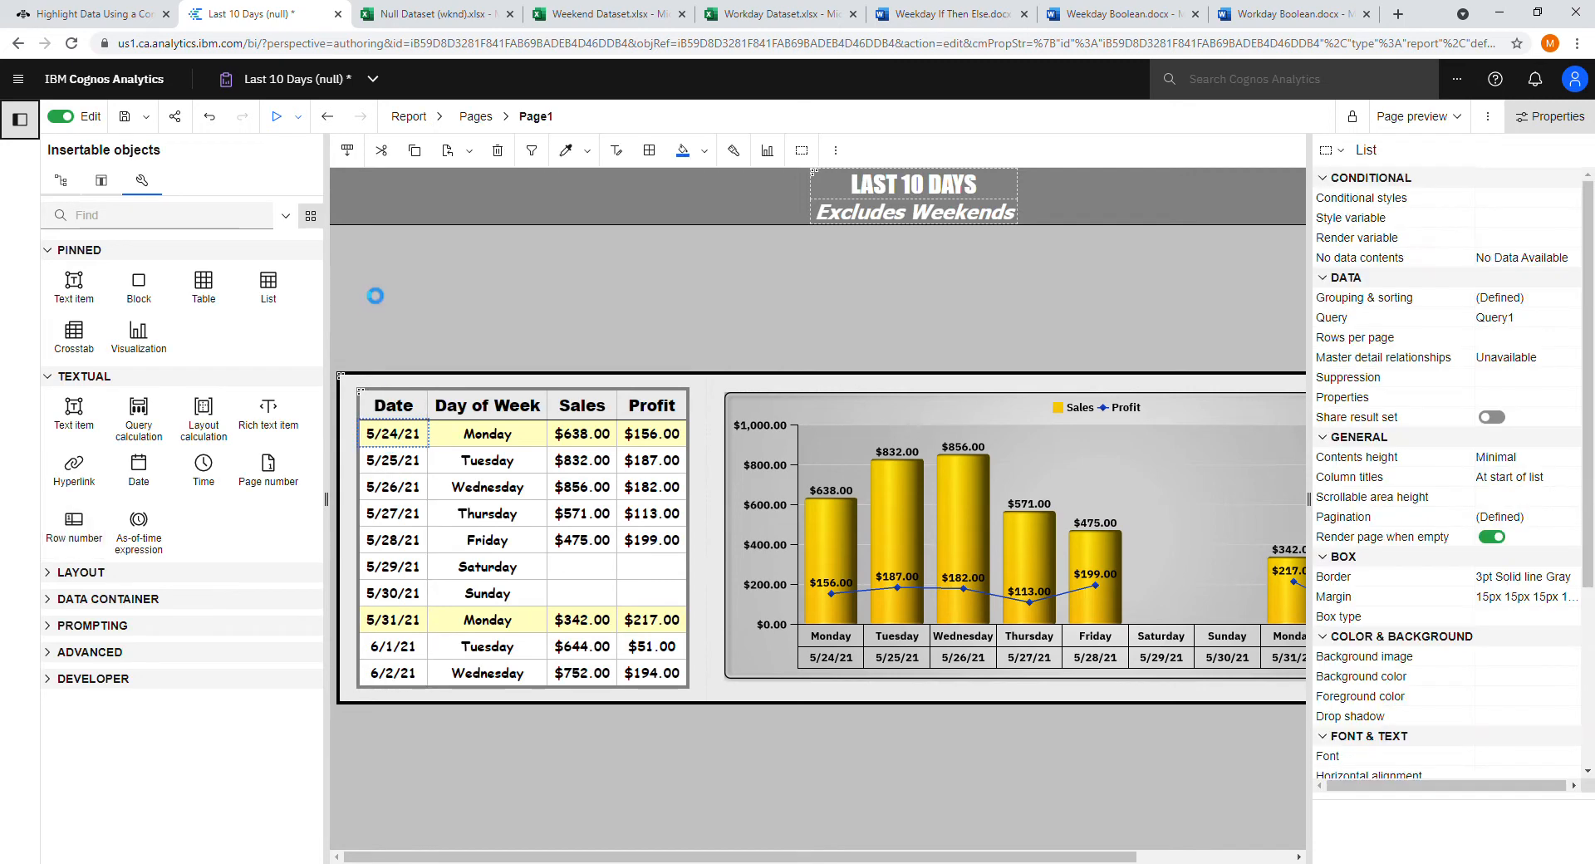
left_click(20, 118)
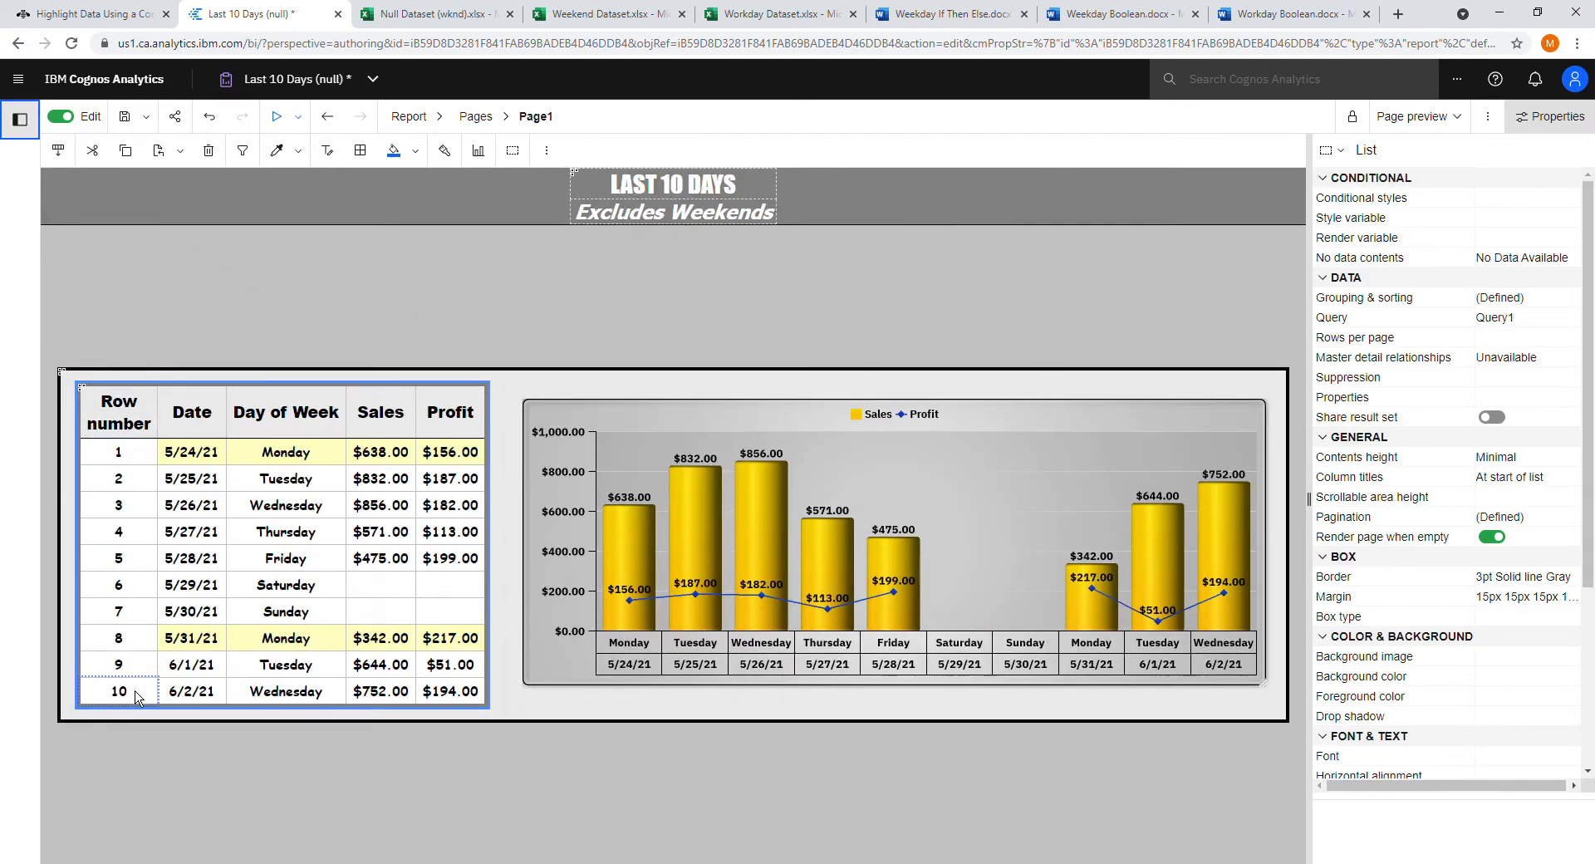
Filter the list's Sales column to exclude null values
left_click(376, 427)
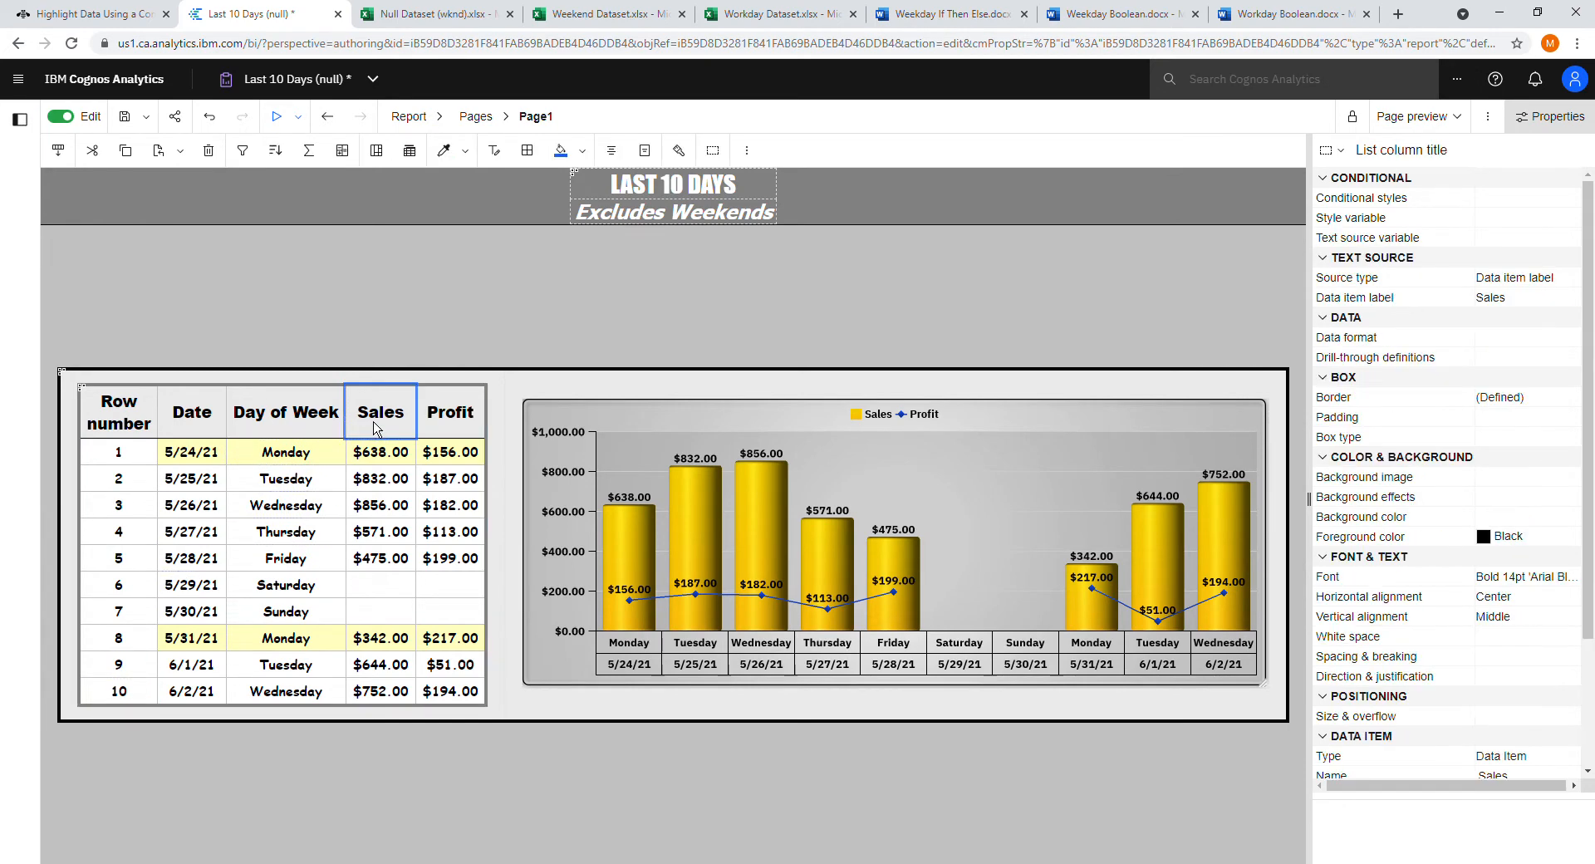
left_click(242, 150)
left_click(281, 208)
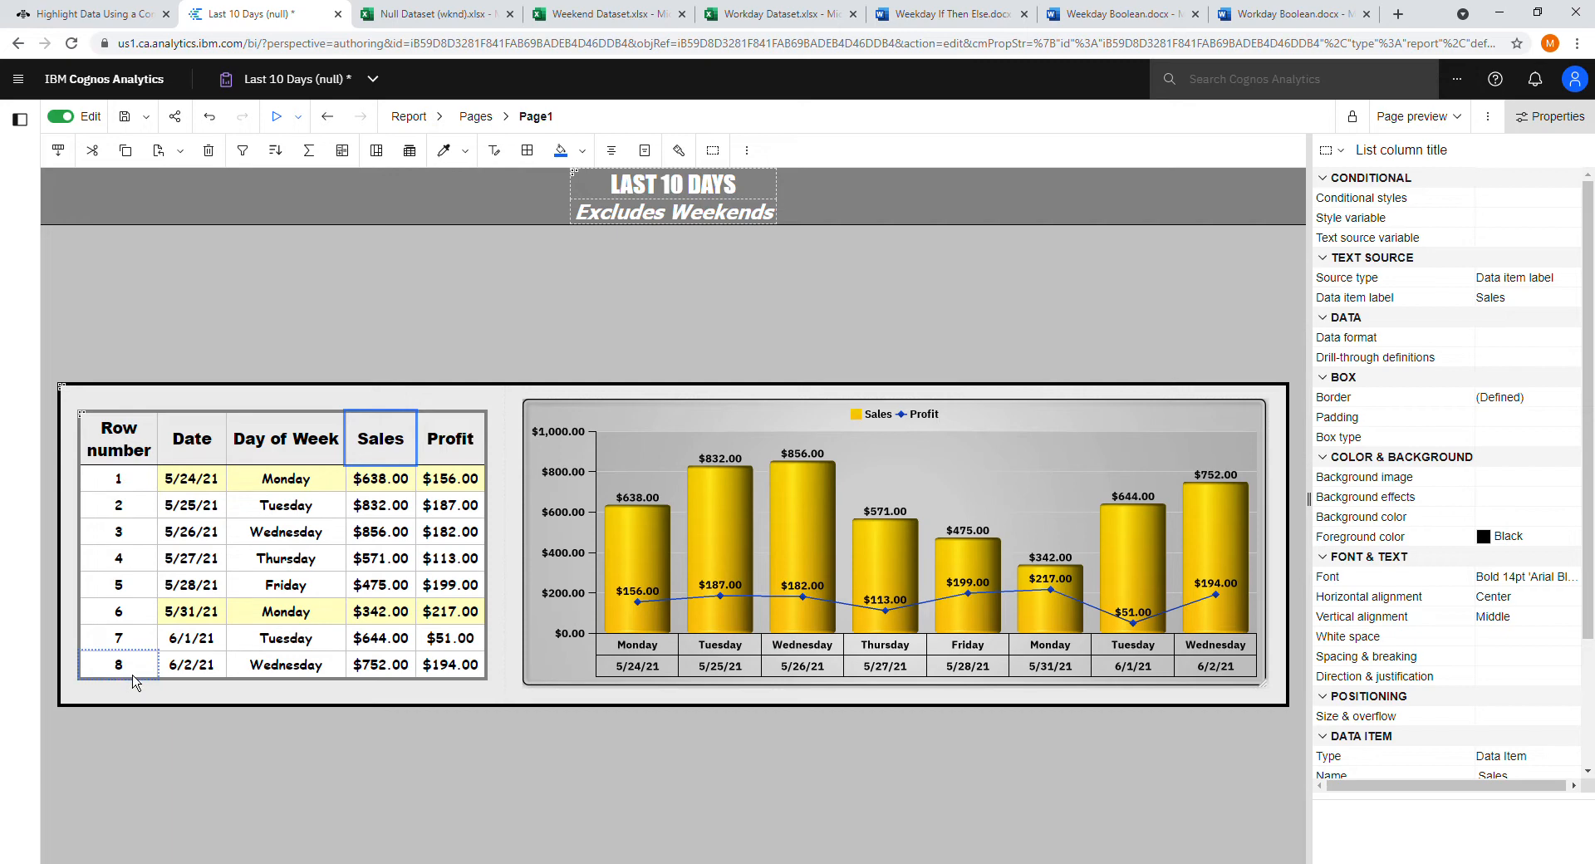
Undo the Sales null filter and the row number column insertion
left_click(221, 122)
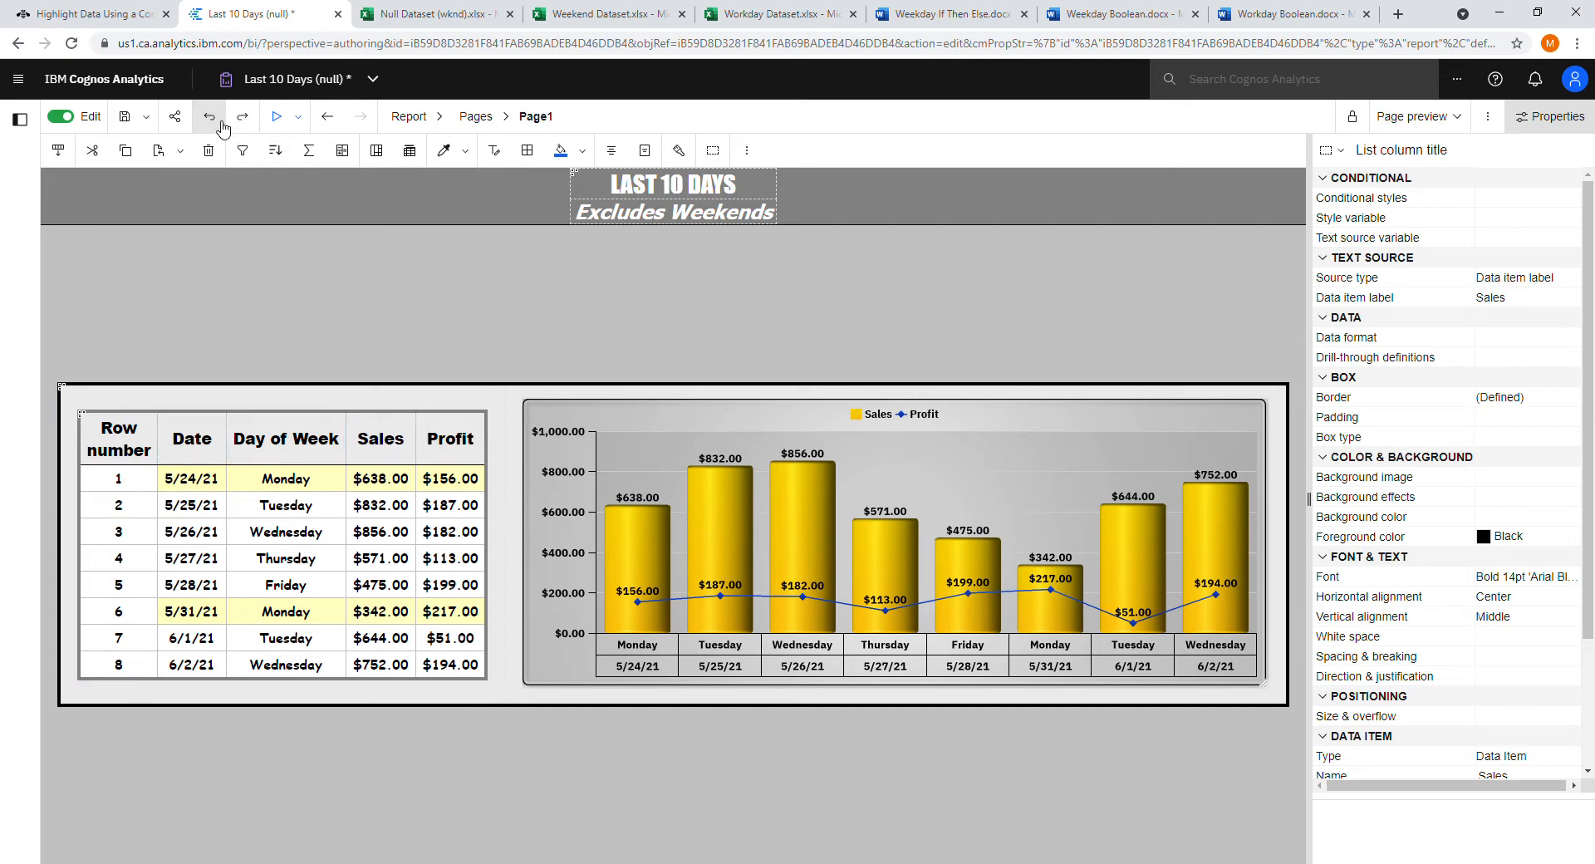
left_click(220, 124)
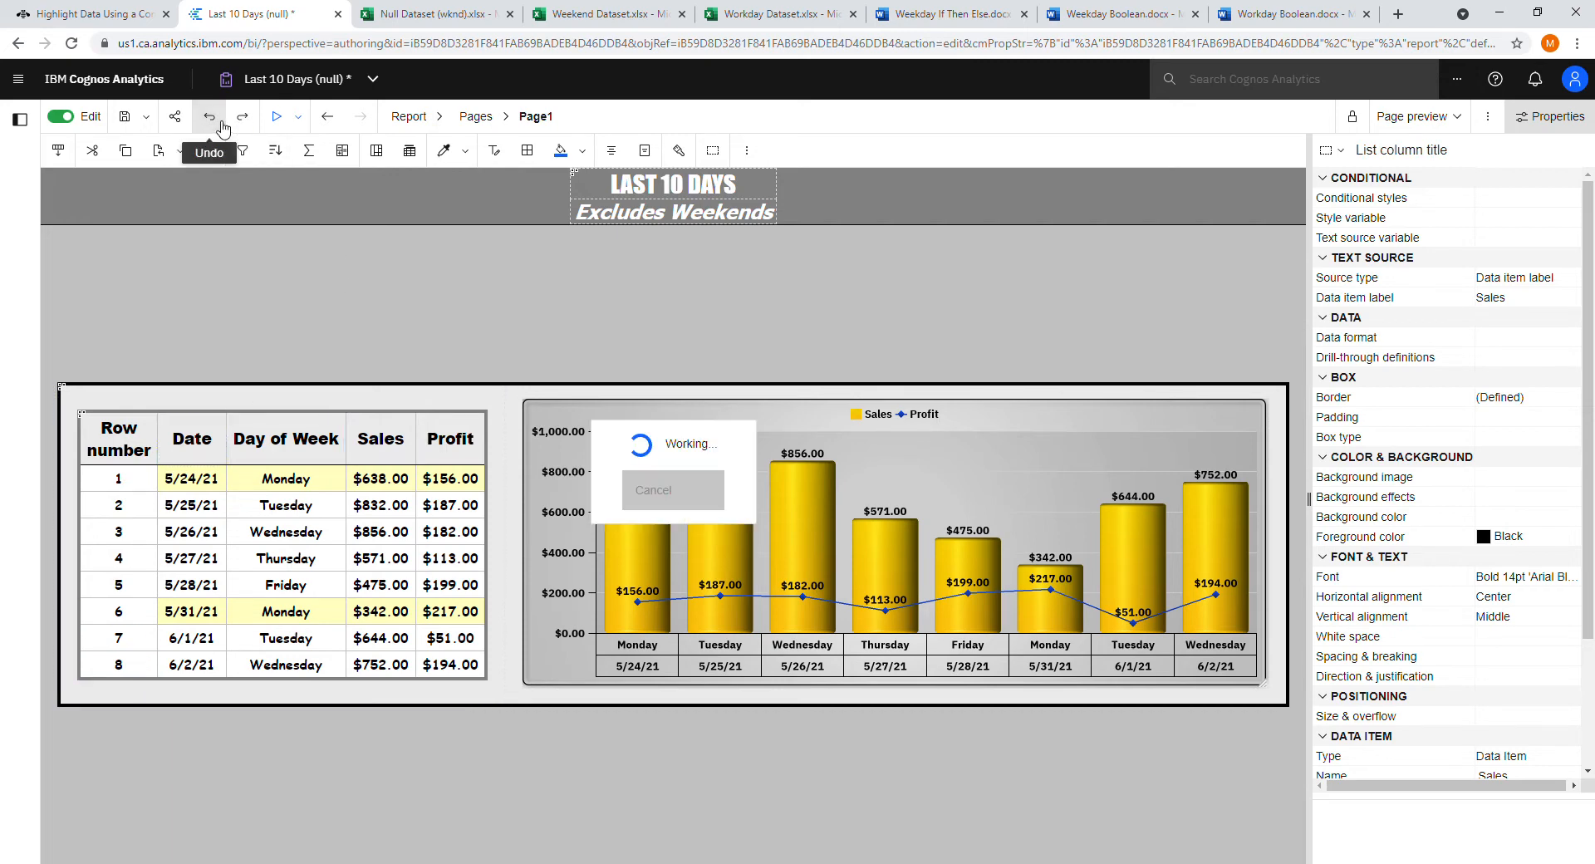
left_click(217, 124)
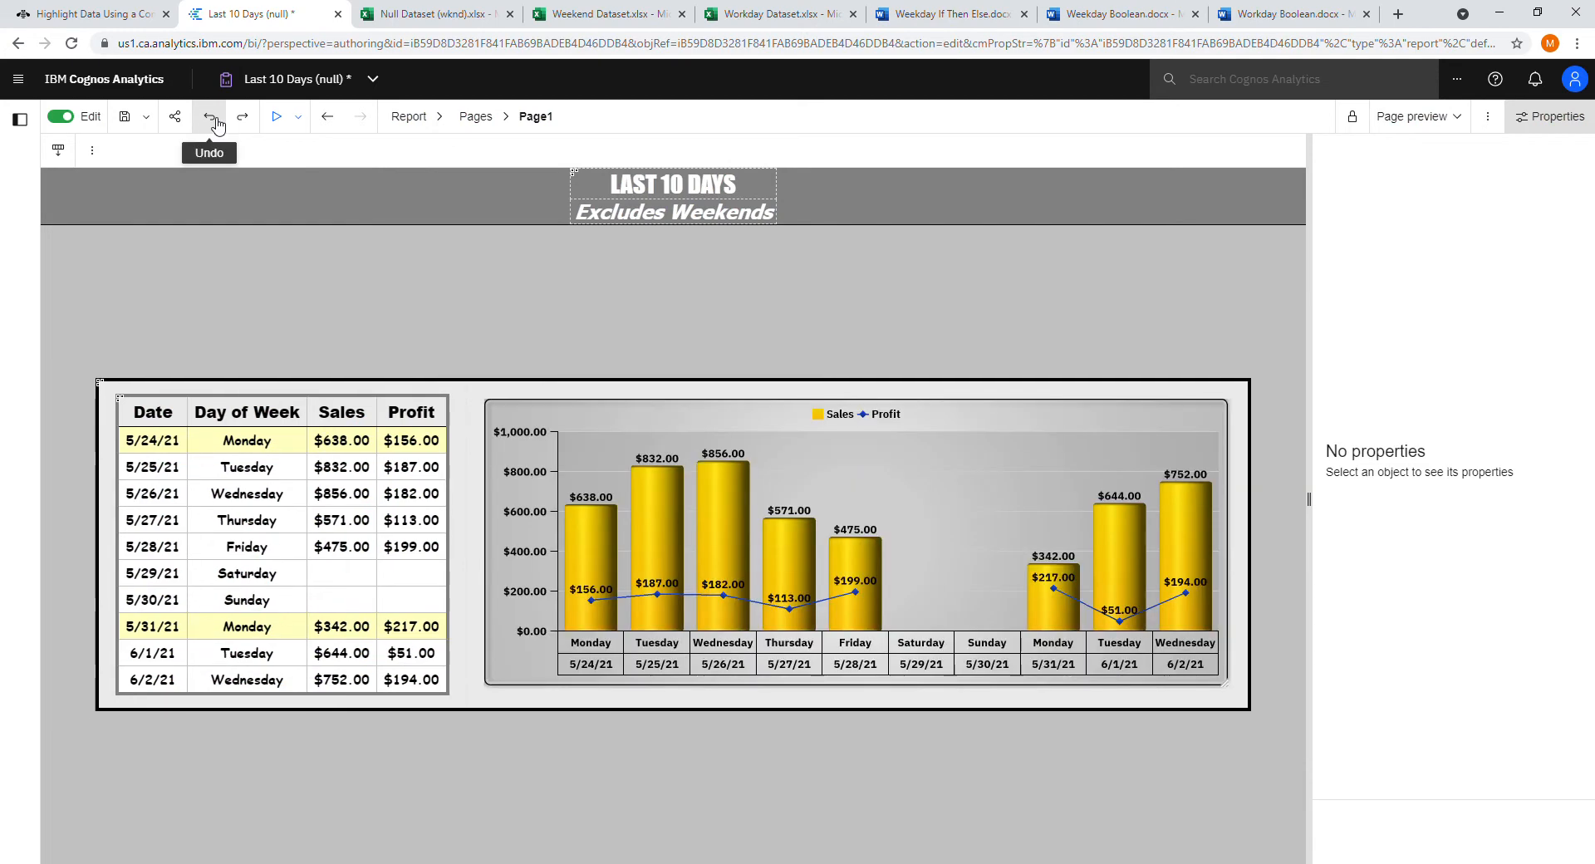
Reopen Query1 and set the usage of the [Sales] is not null detail filter to Required
left_click(409, 117)
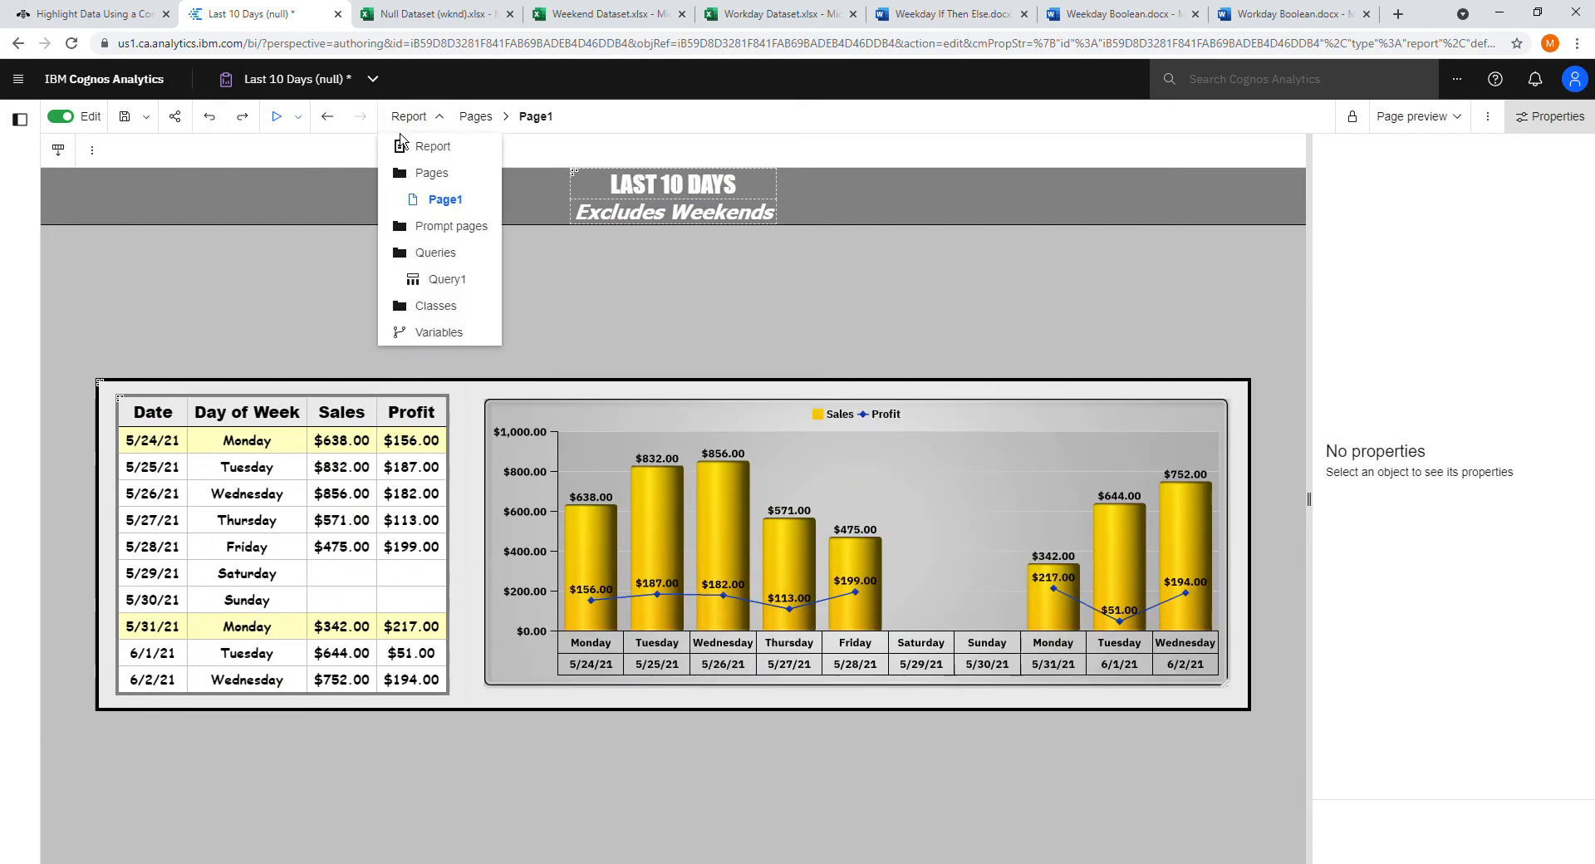
left_click(448, 278)
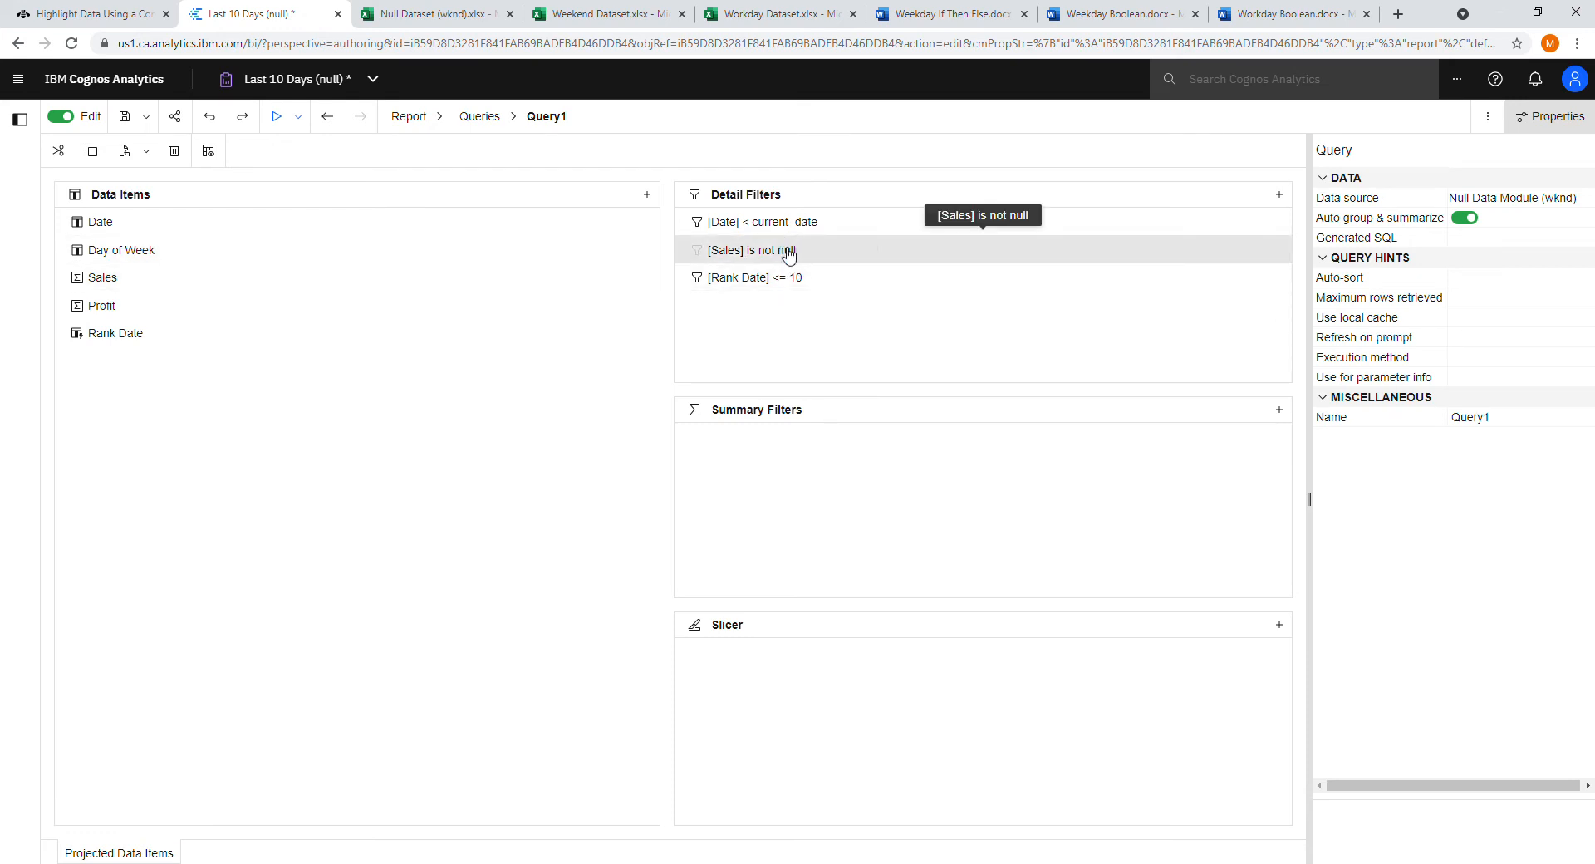
left_click(890, 255)
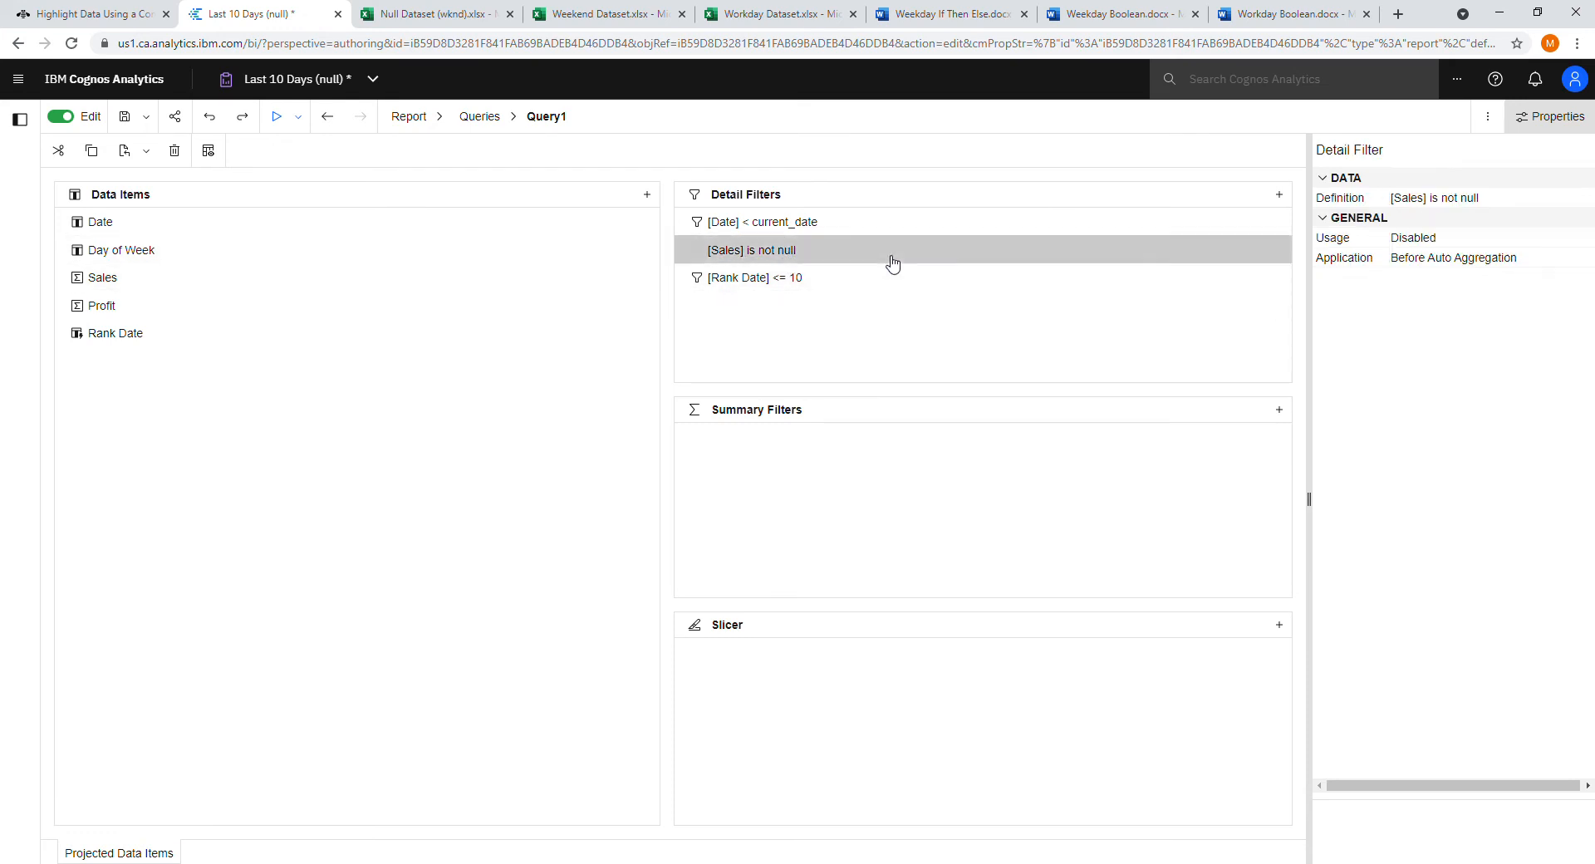
left_click(1520, 241)
left_click(1581, 238)
left_click(1574, 269)
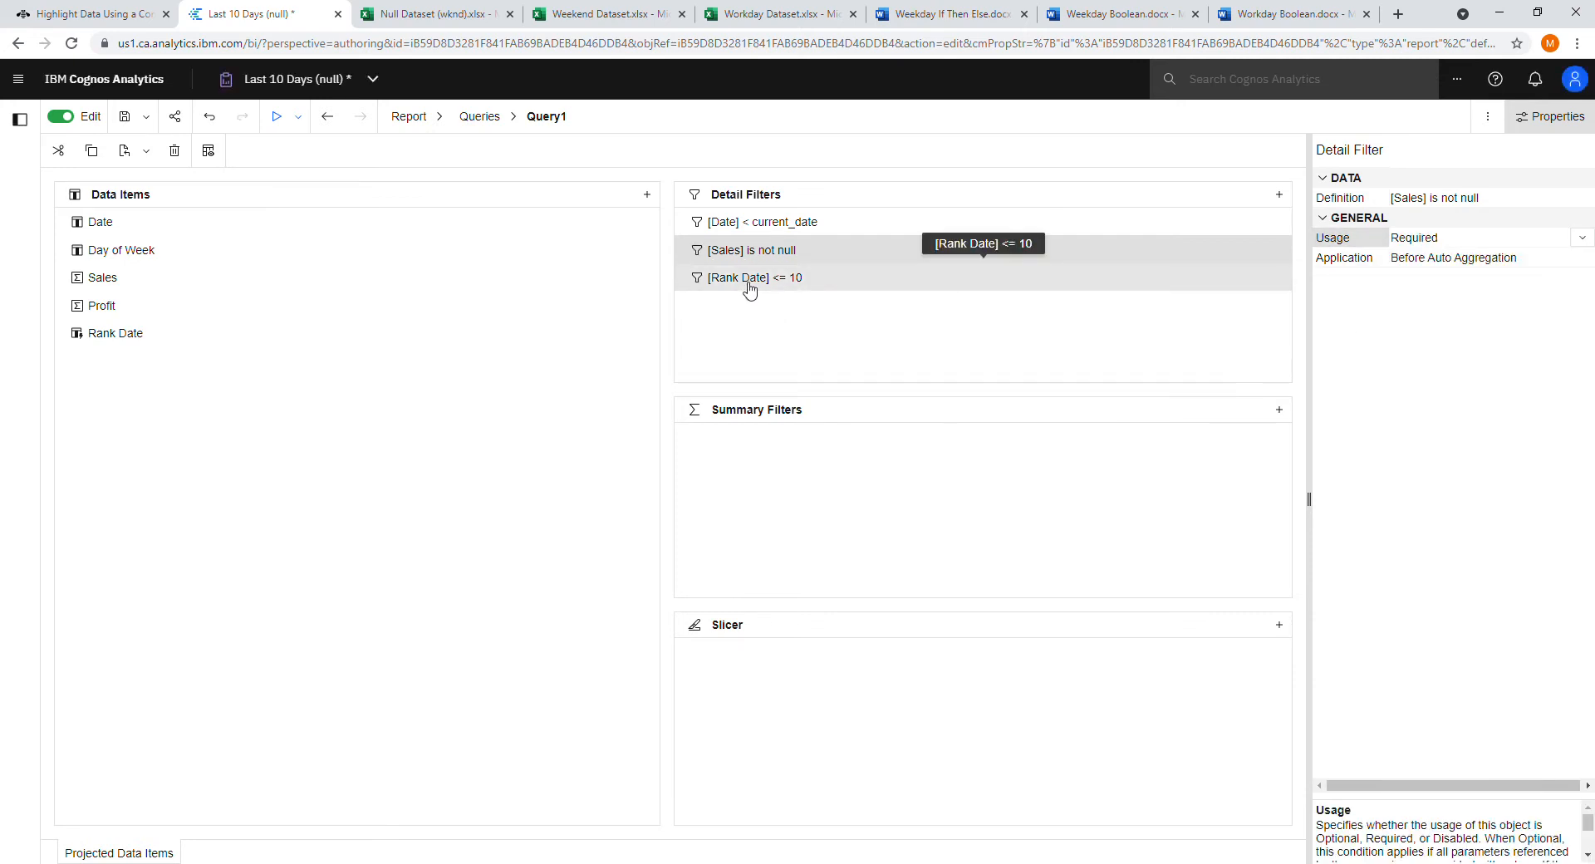
Review the expression definition of the Rank Date data item and close it without changes
left_click(283, 346)
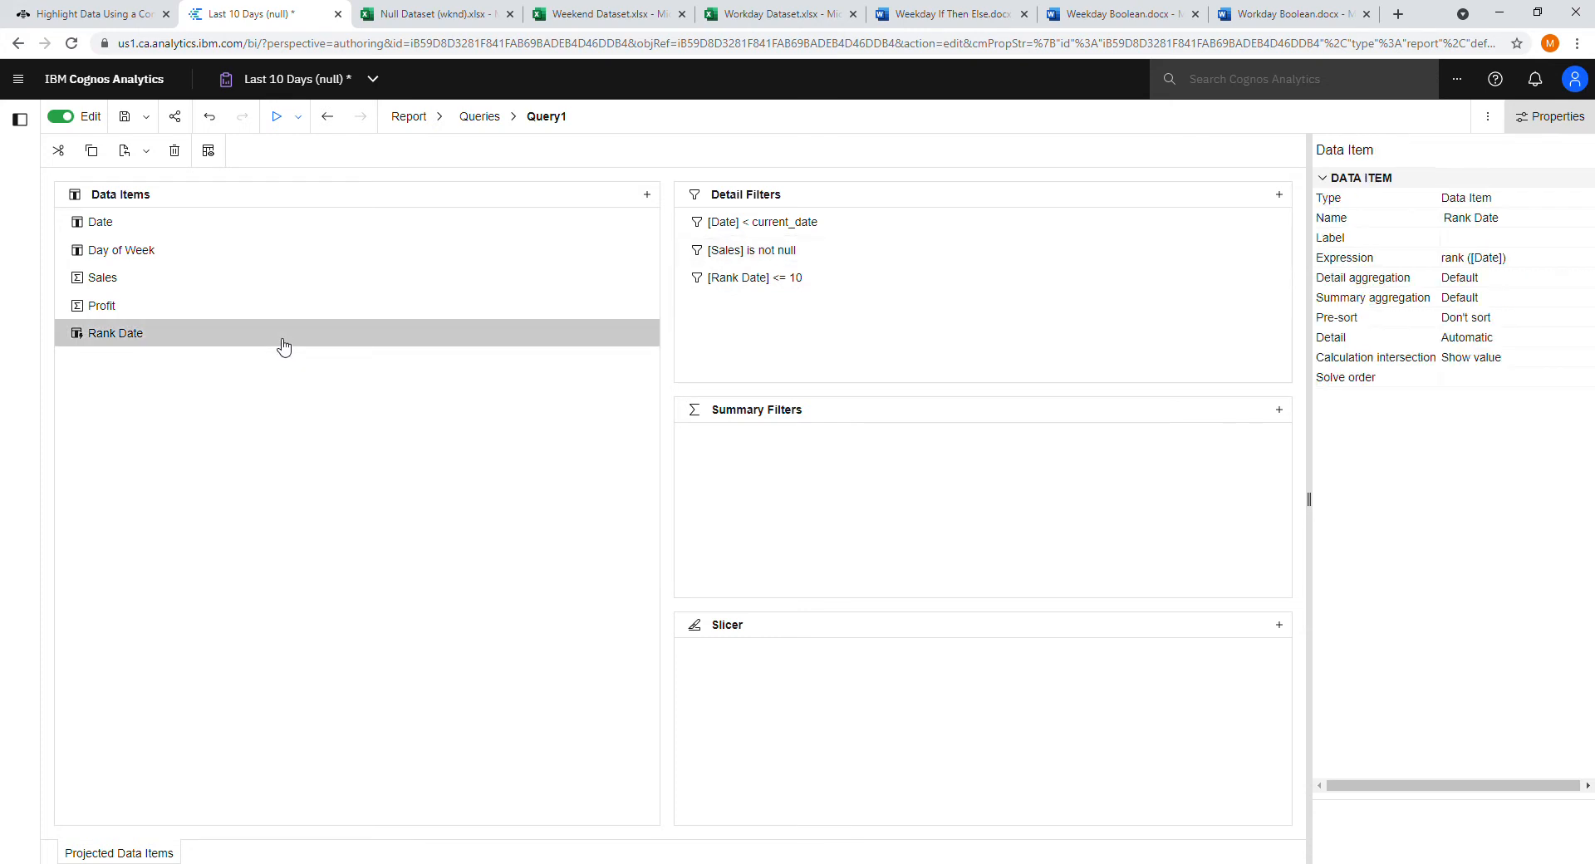
double_click(282, 345)
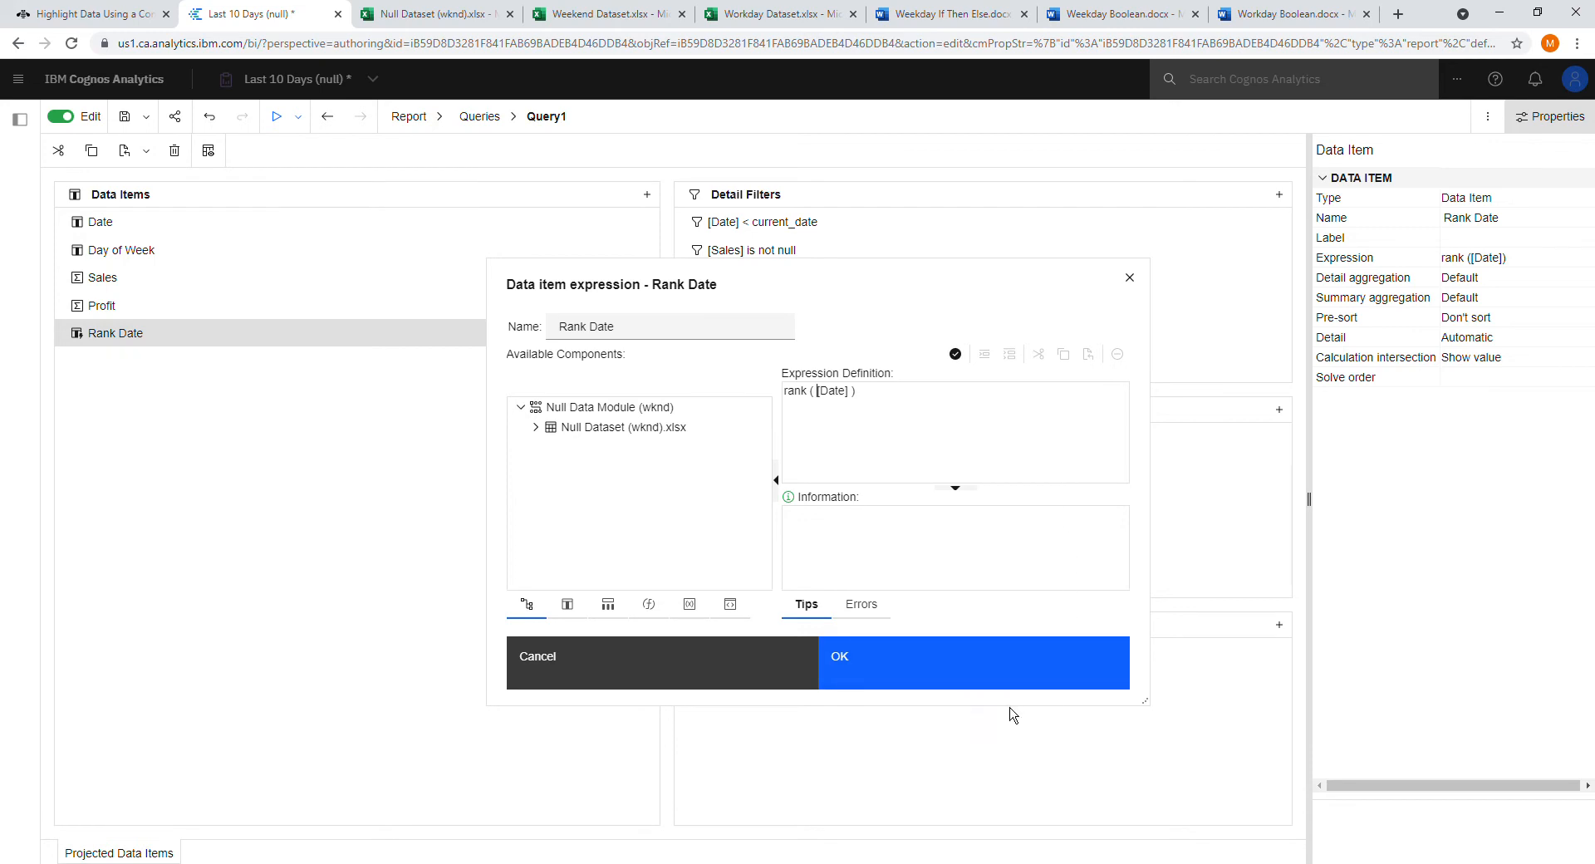
left_click(735, 658)
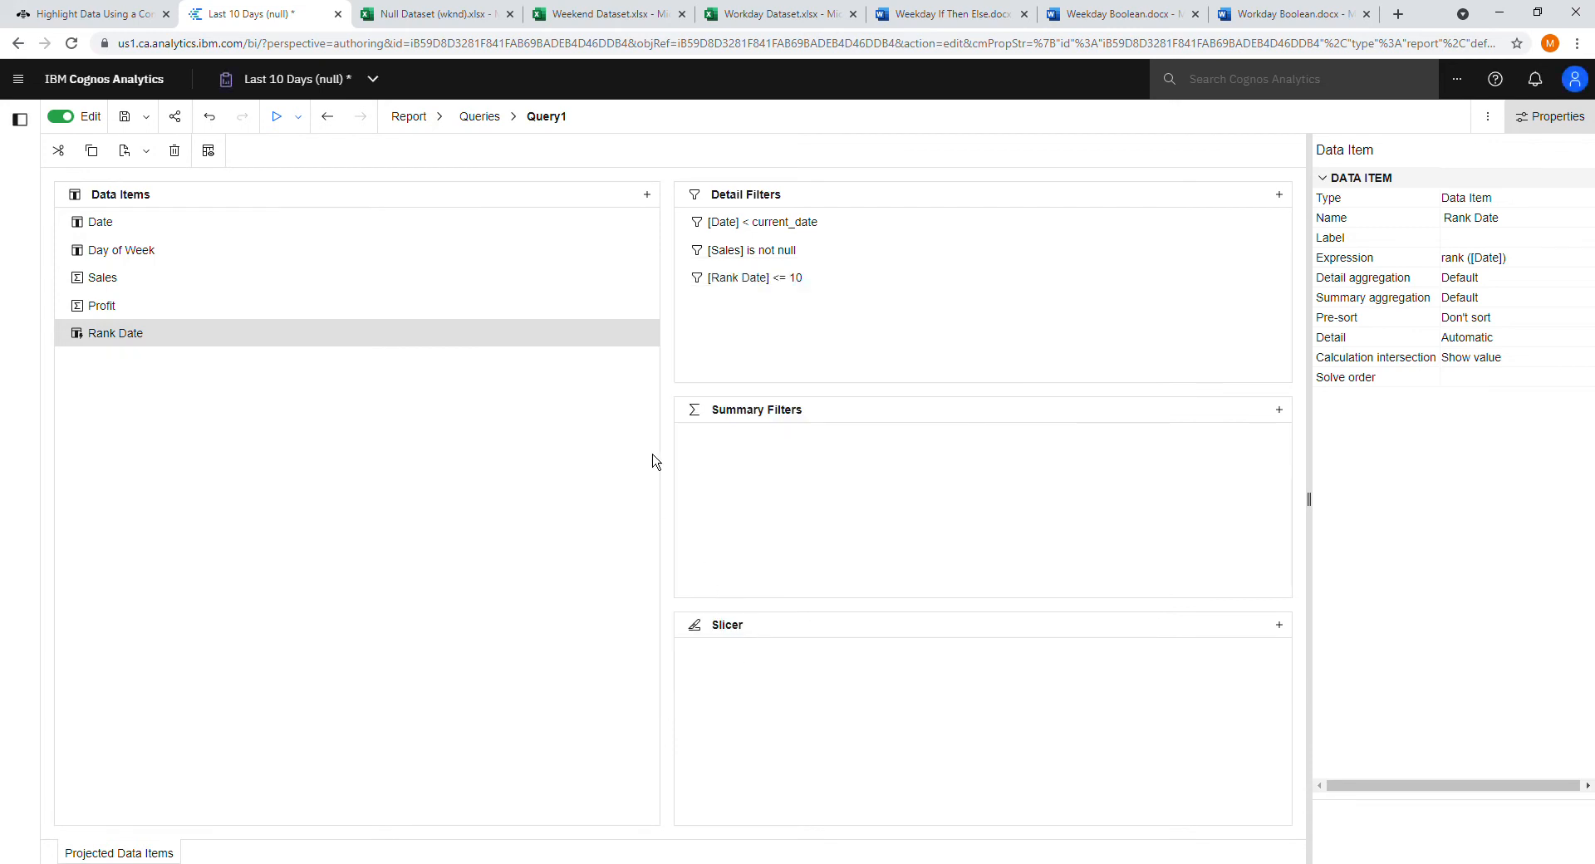
Change the Rank Date detail filter to [Rank Date] <= 15, validate it, and return to Page1
left_click(730, 286)
double_click(746, 292)
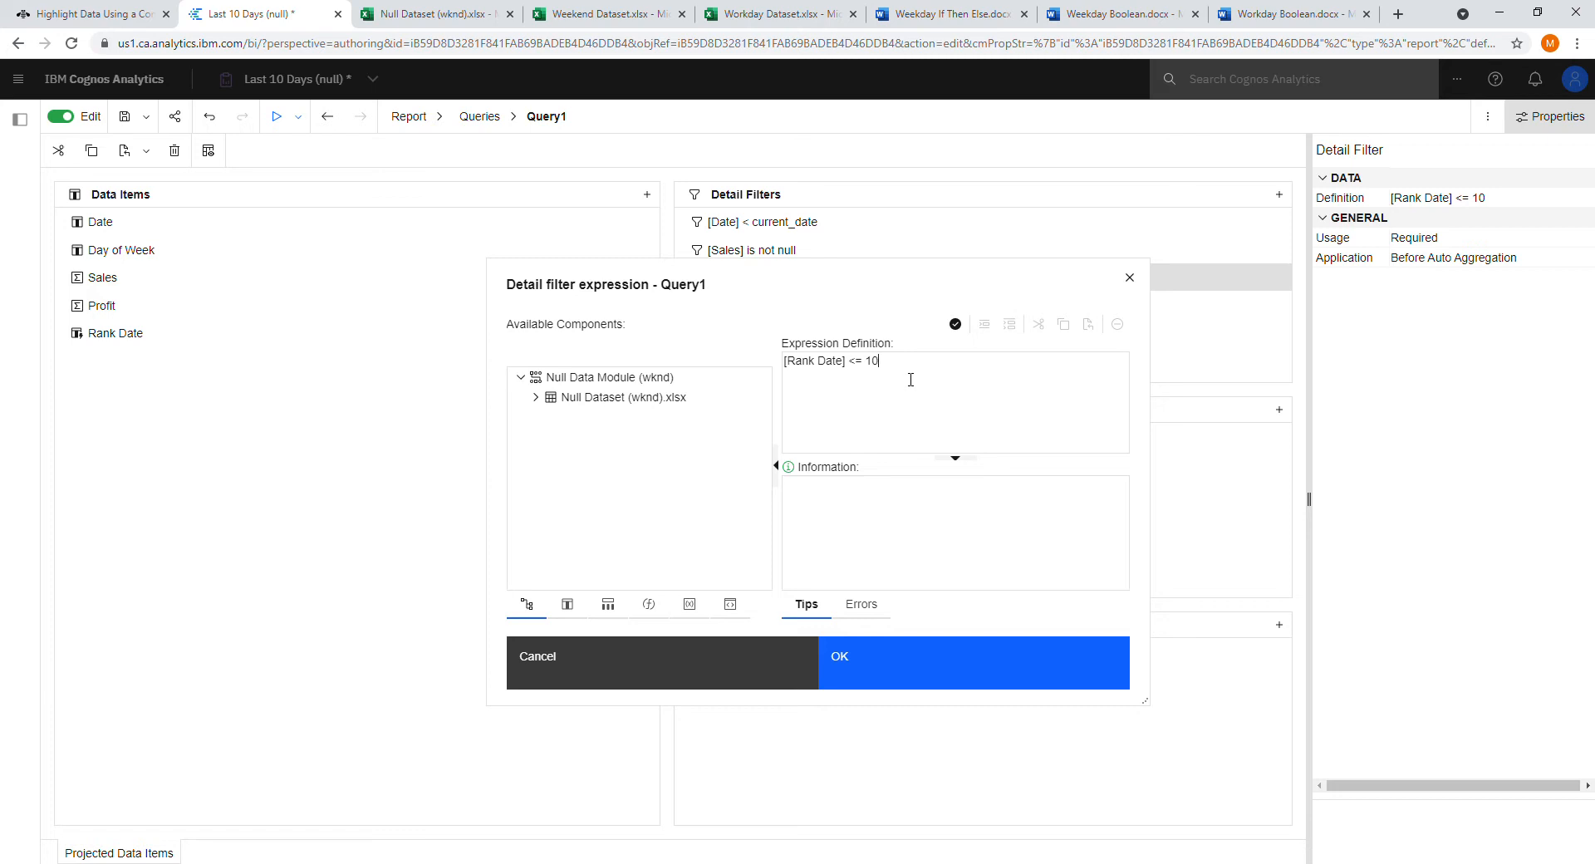
left_click(957, 325)
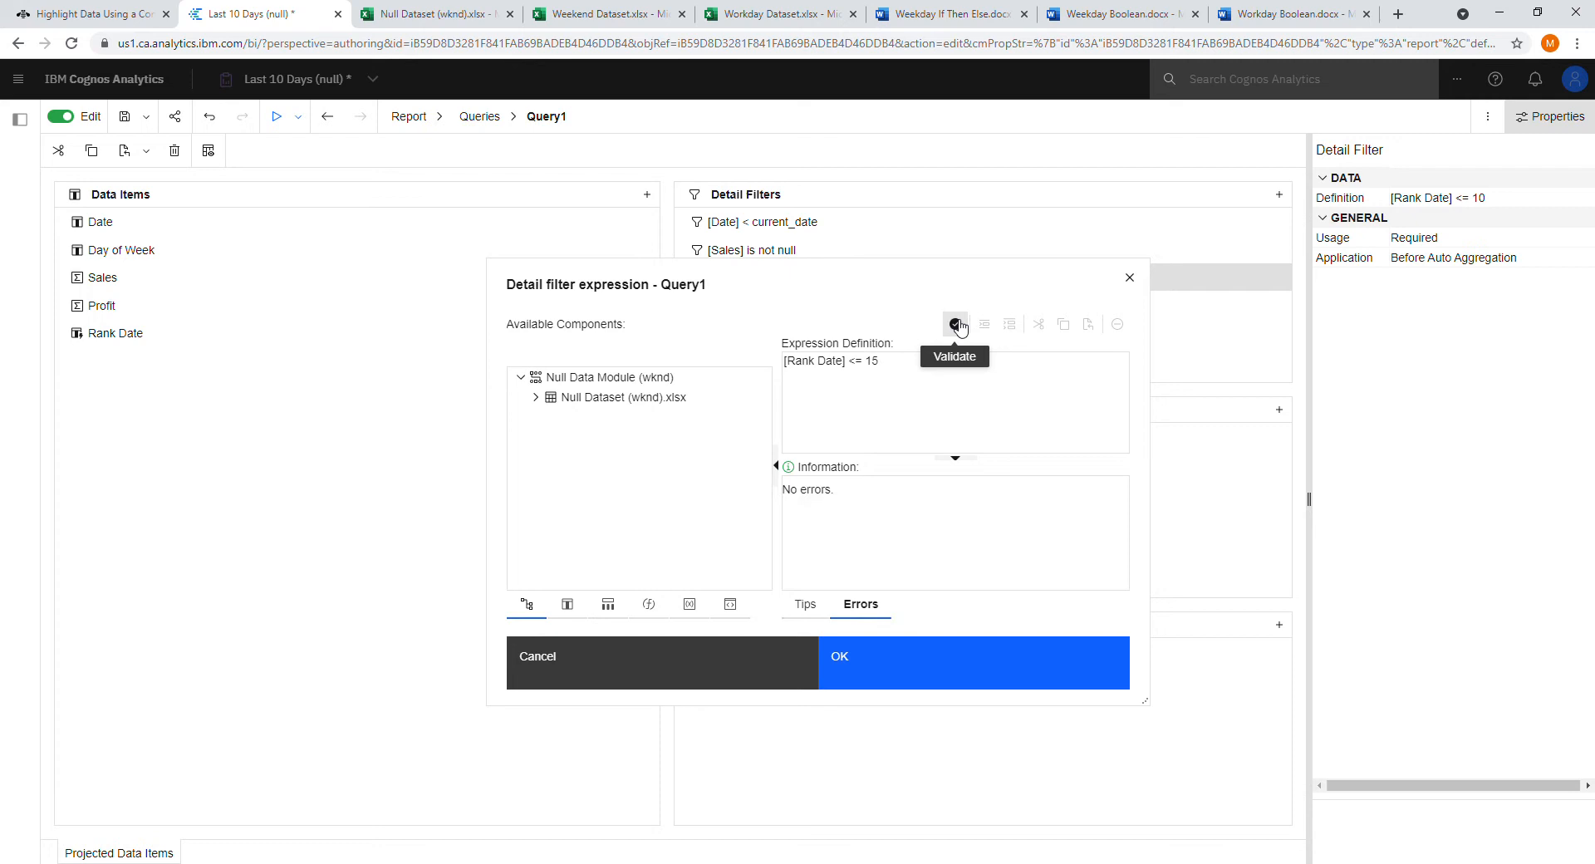
left_click(962, 646)
left_click(439, 116)
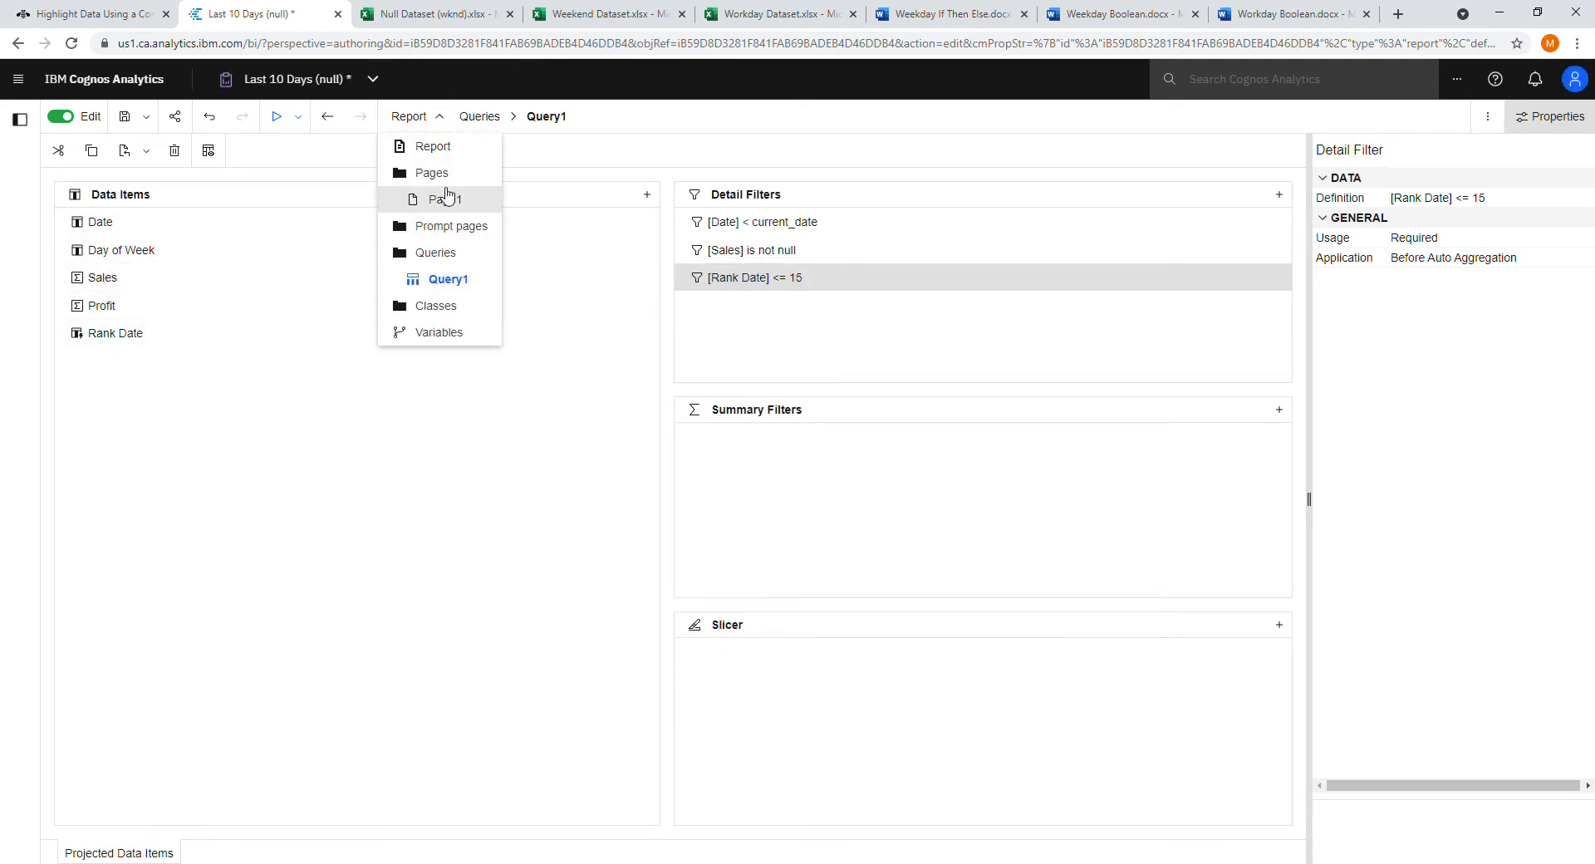
left_click(444, 196)
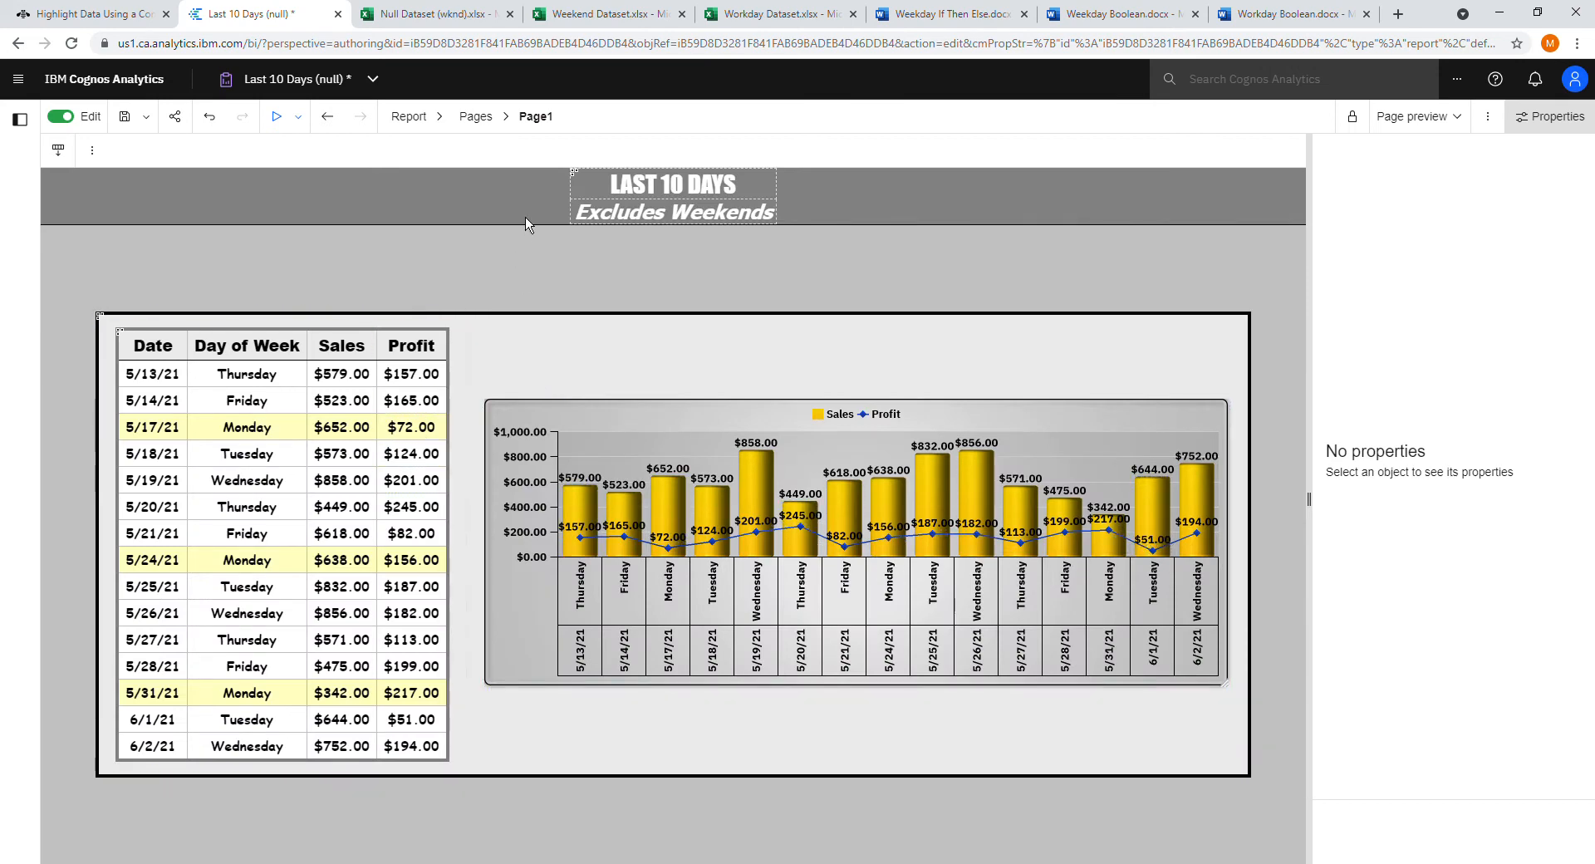
In Query1, change the Rank Date detail filter to [Rank Date] <= 1 and return to Page1
left_click(273, 432)
left_click(408, 117)
left_click(449, 278)
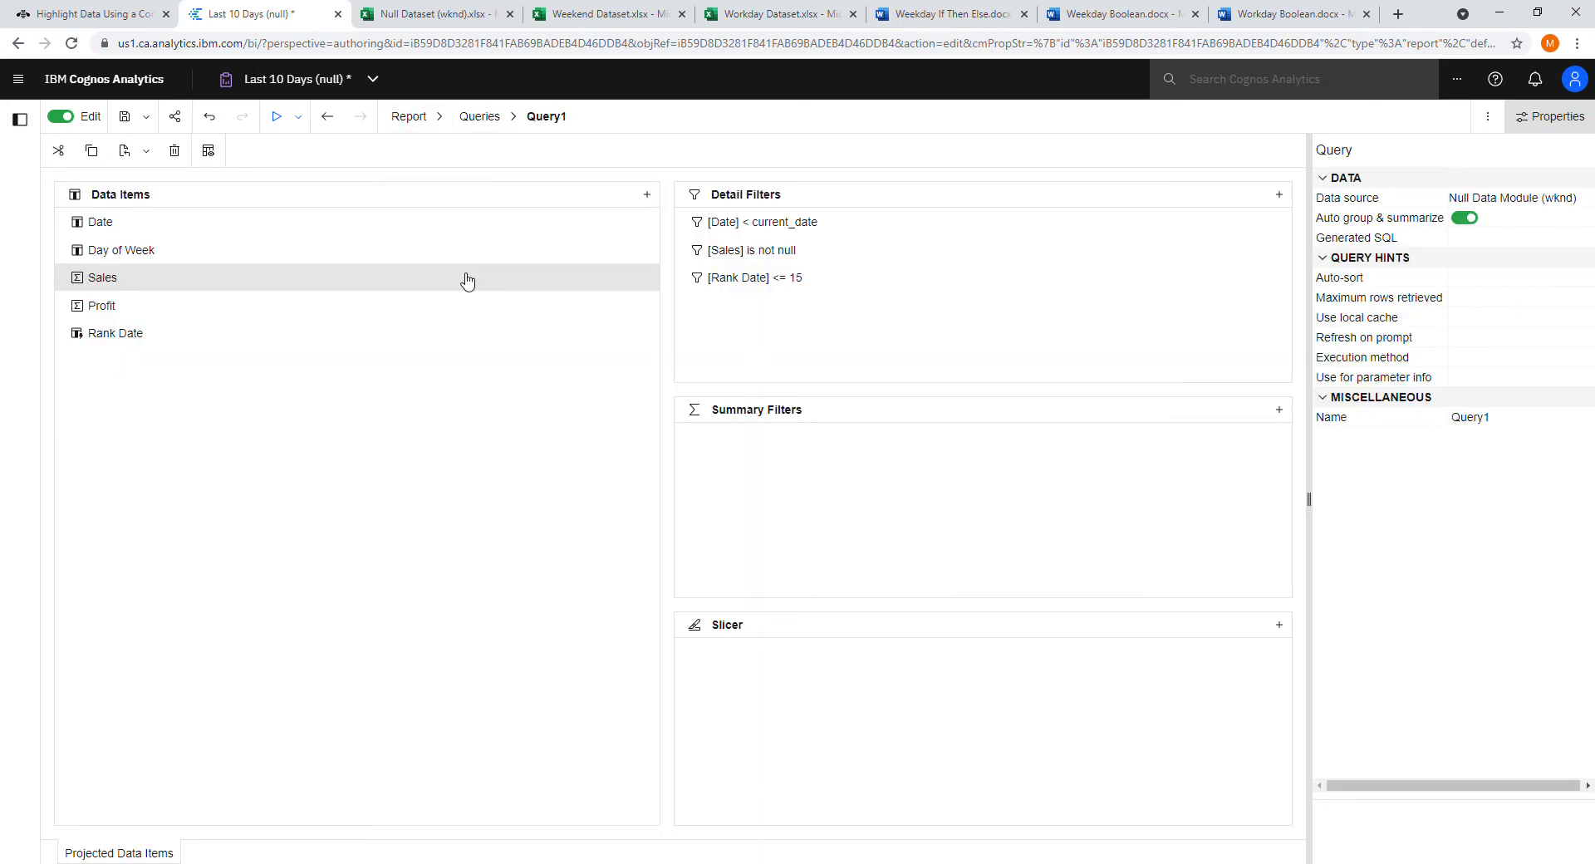
left_click(747, 277)
double_click(757, 277)
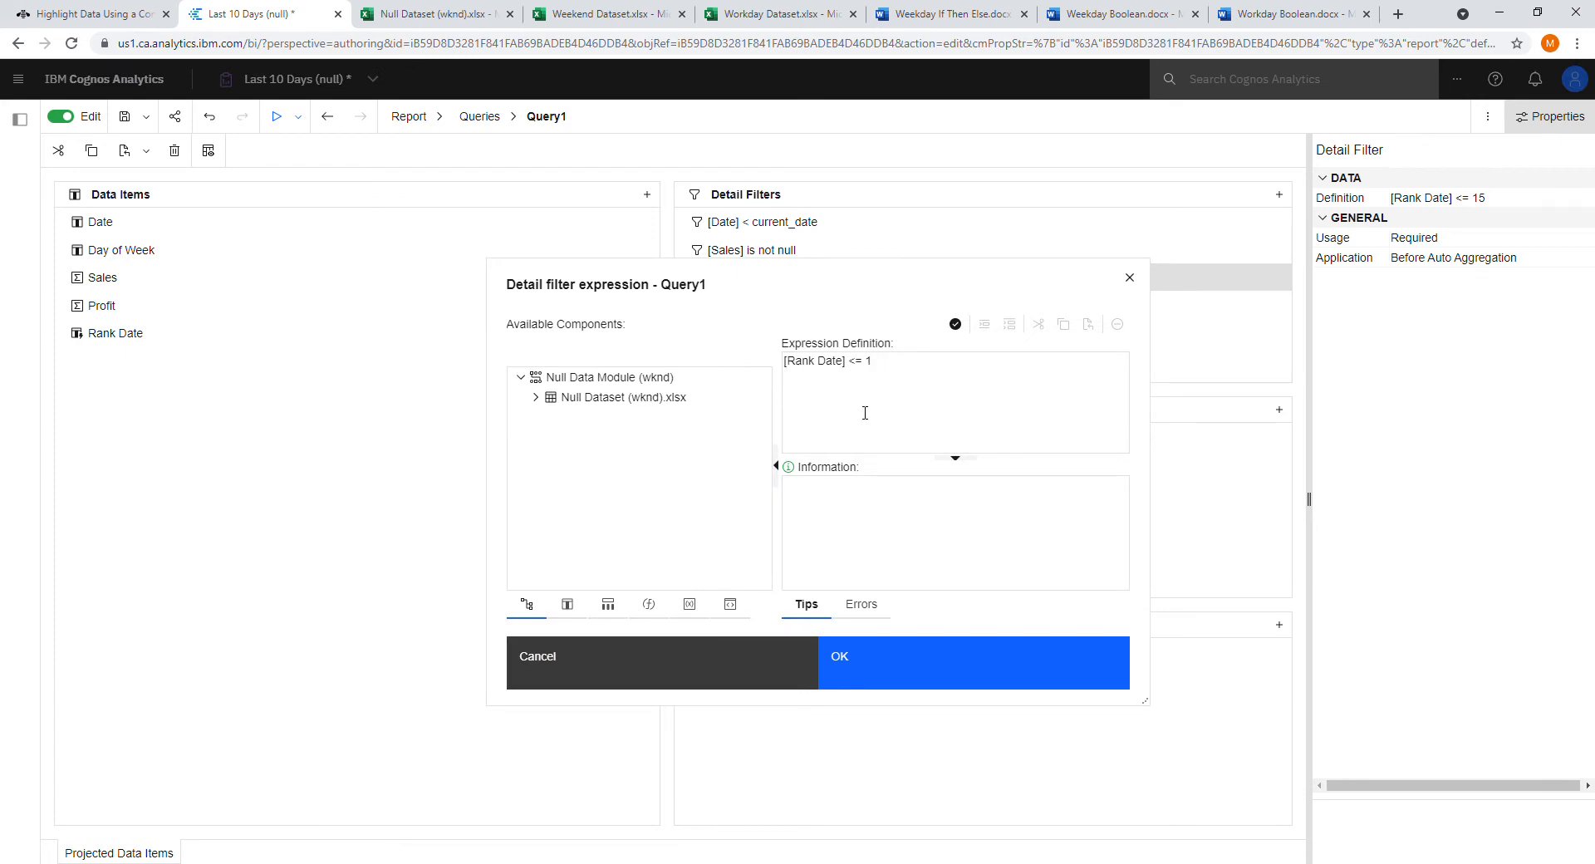
left_click(965, 674)
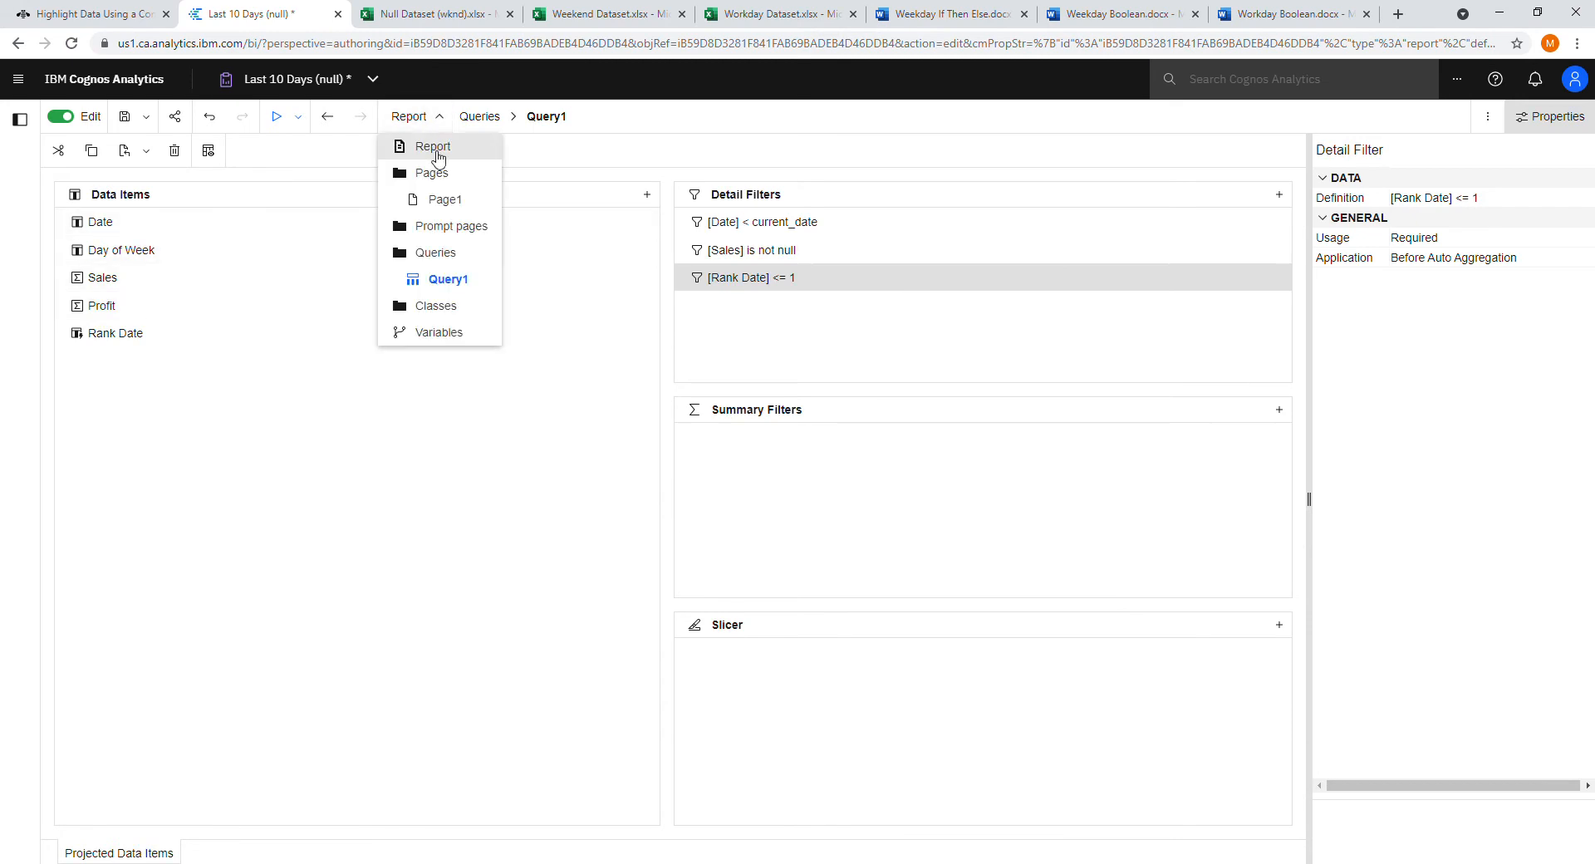
left_click(445, 199)
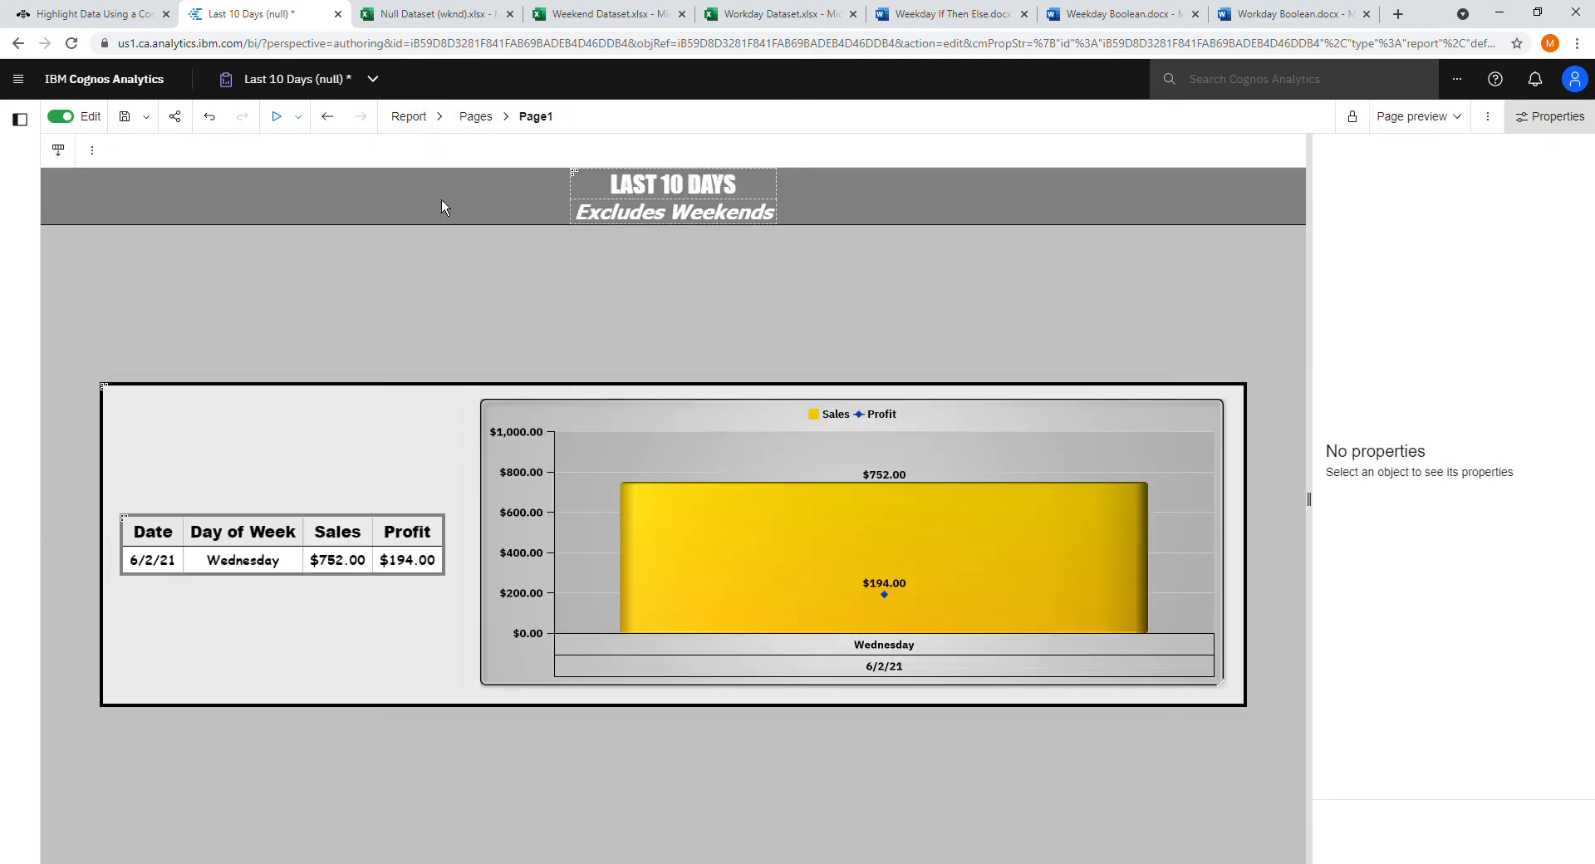
Change the combination chart's clustered line on the primary axis to a clustered bar
left_click(722, 420)
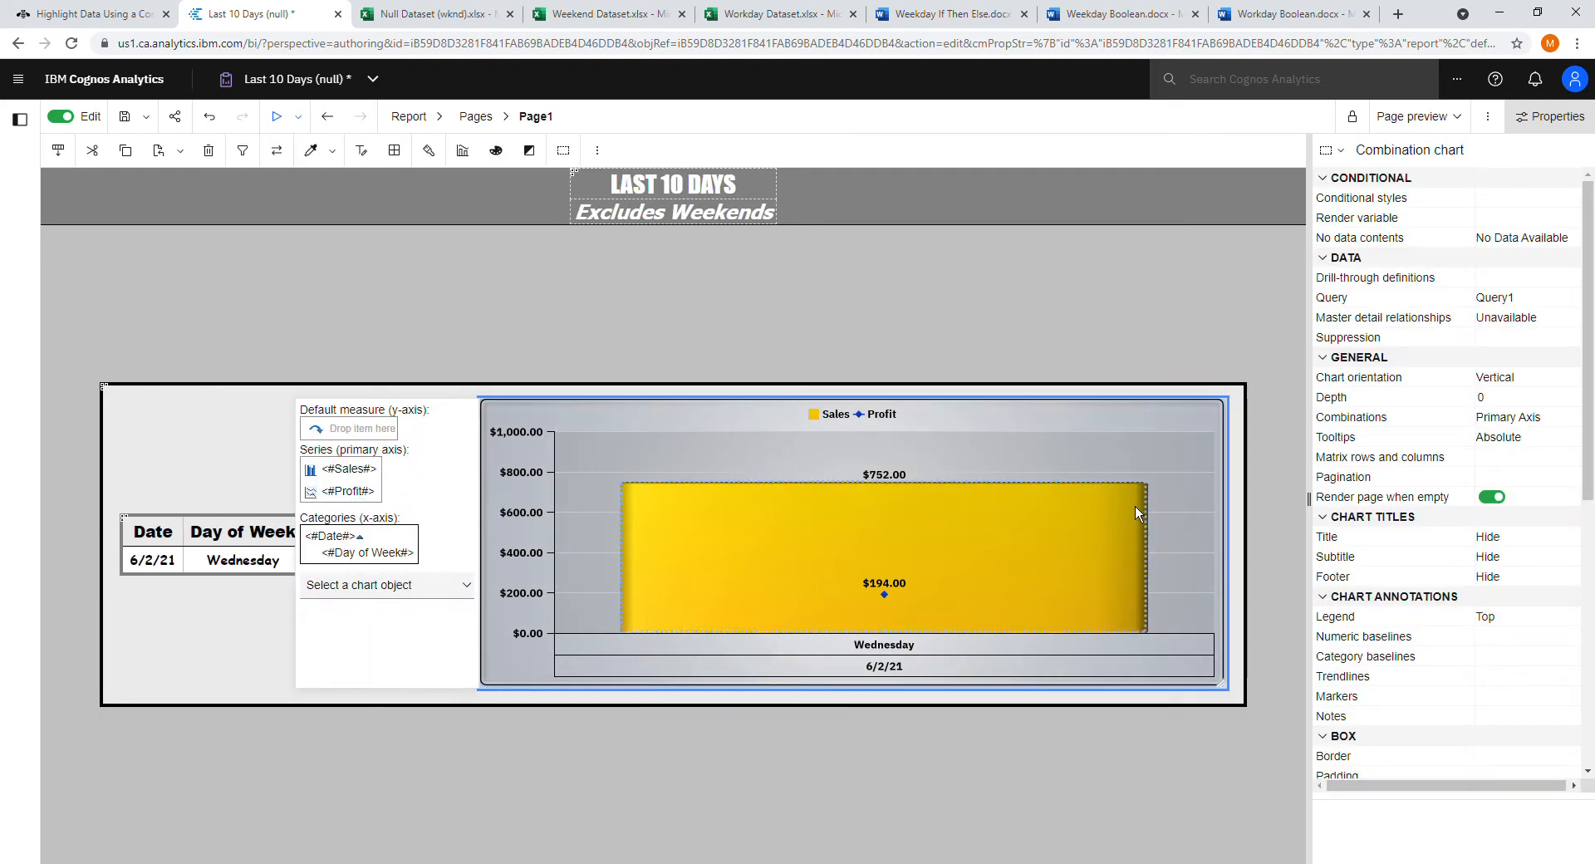
left_click(1513, 422)
left_click(1567, 418)
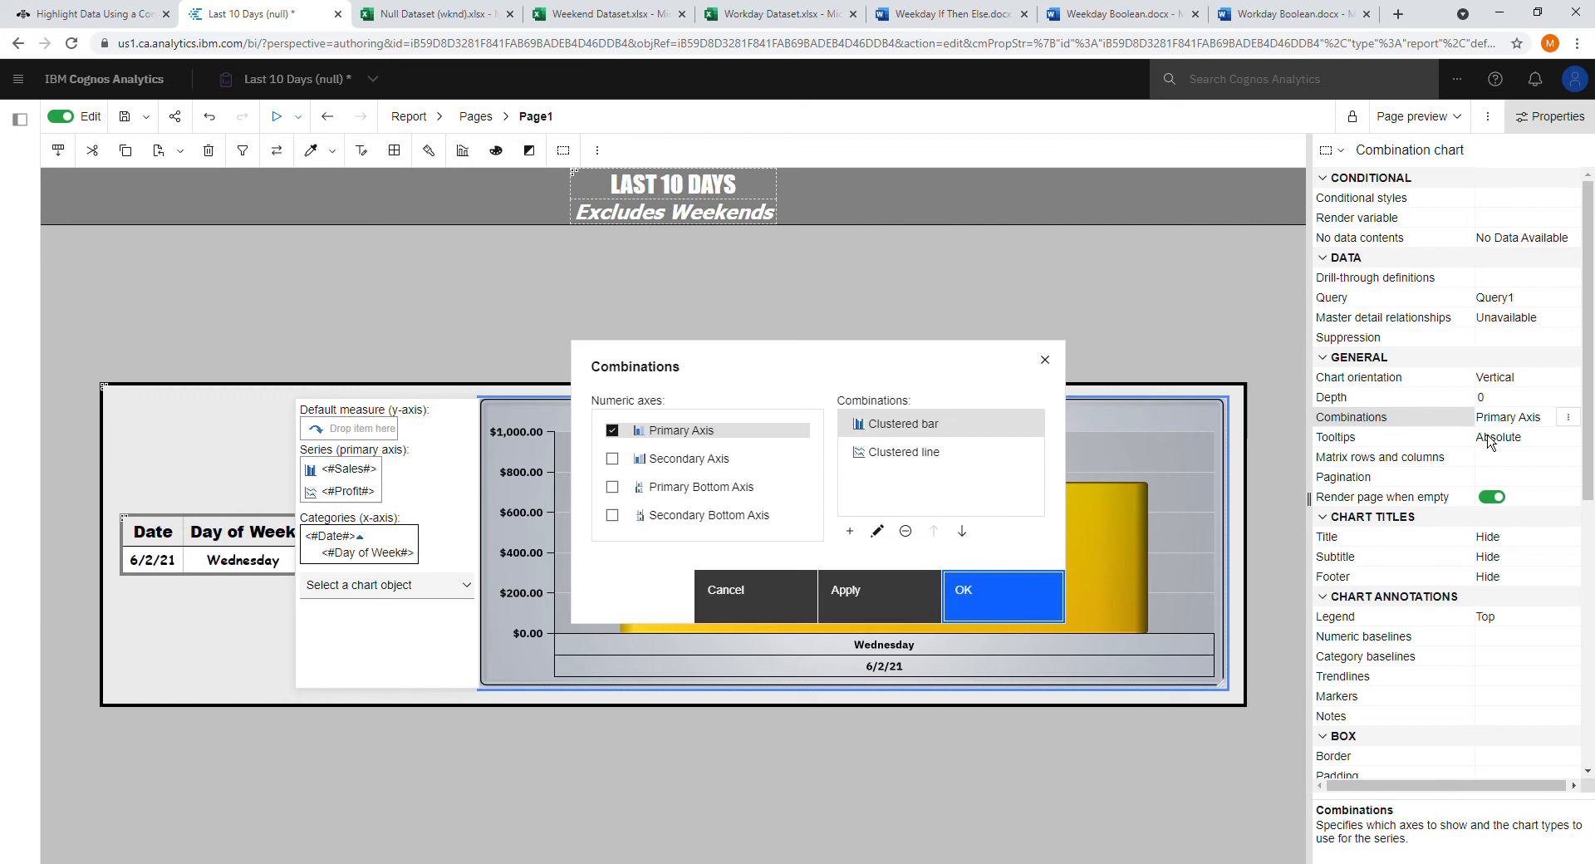
left_click(936, 447)
left_click(876, 529)
left_click(718, 474)
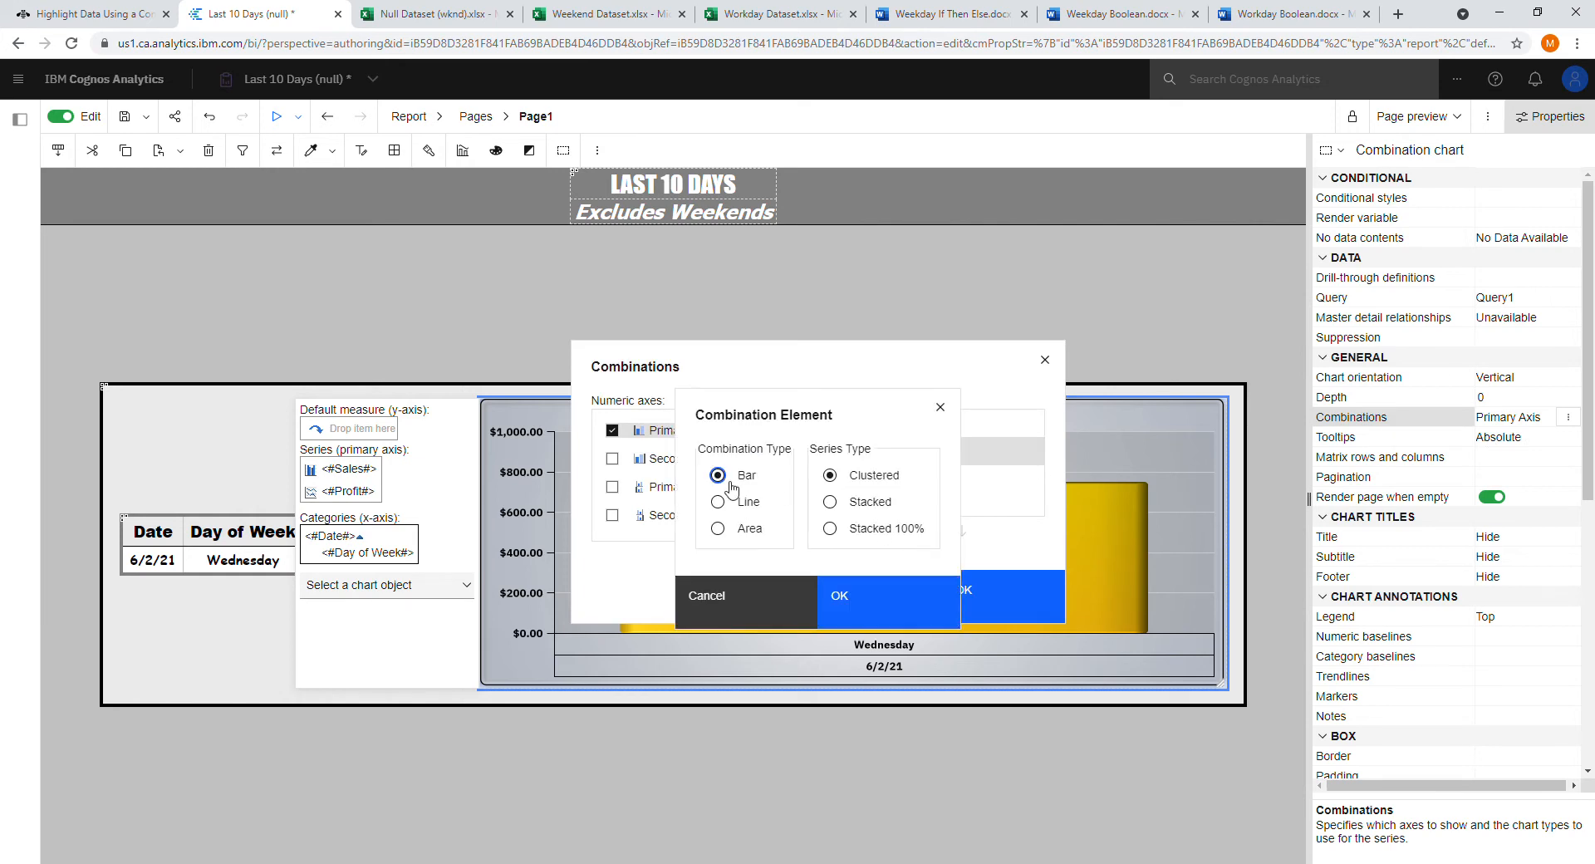
left_click(895, 619)
left_click(968, 595)
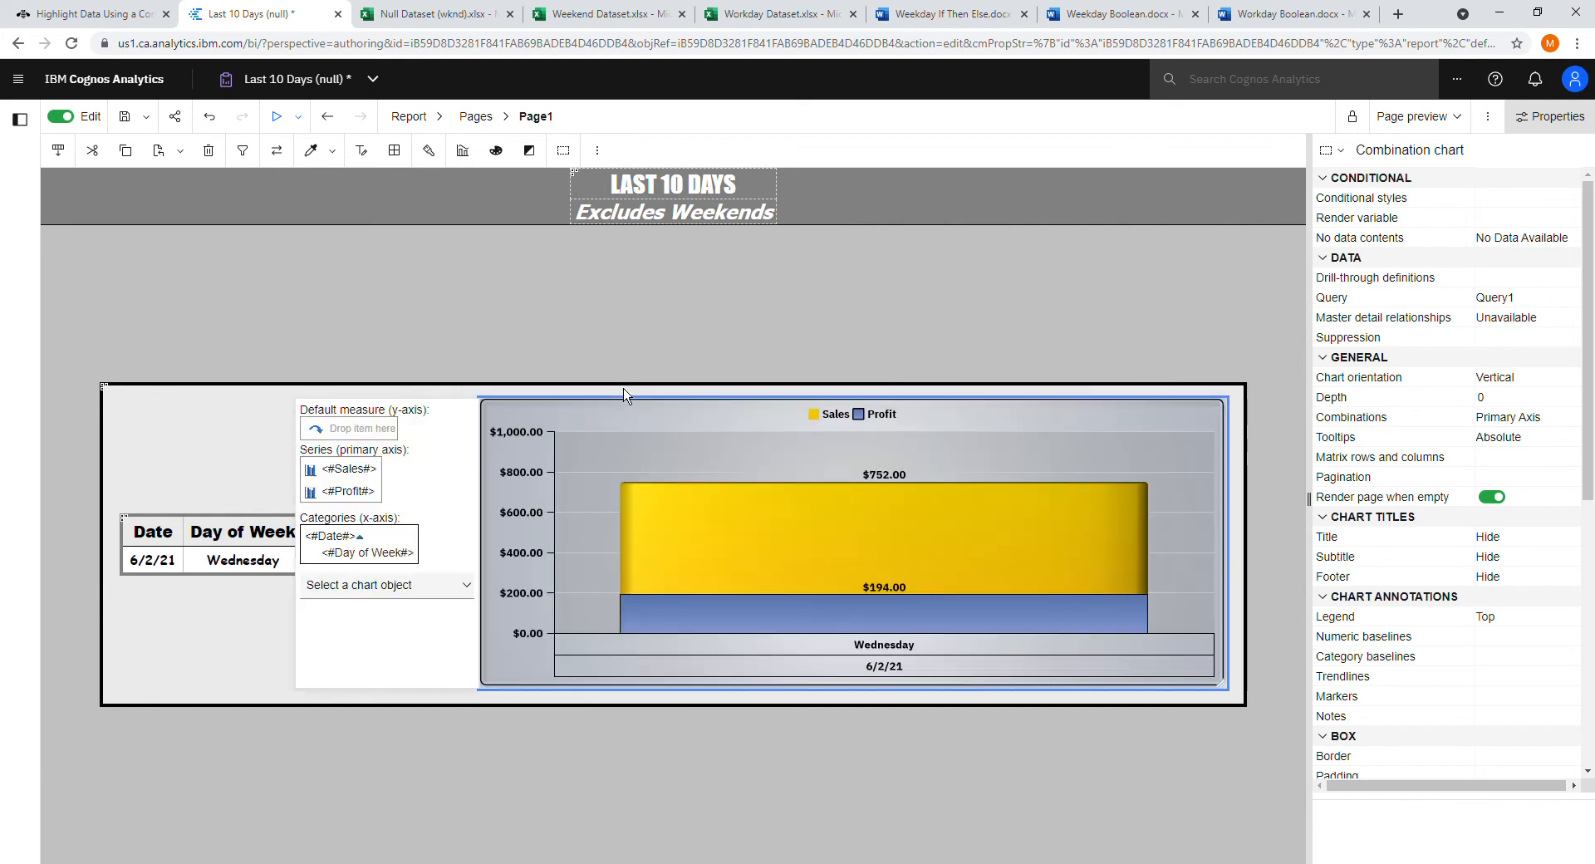
Hide the borders of the chart's Profit bars and set their bar shape to Cylinder
left_click(336, 494)
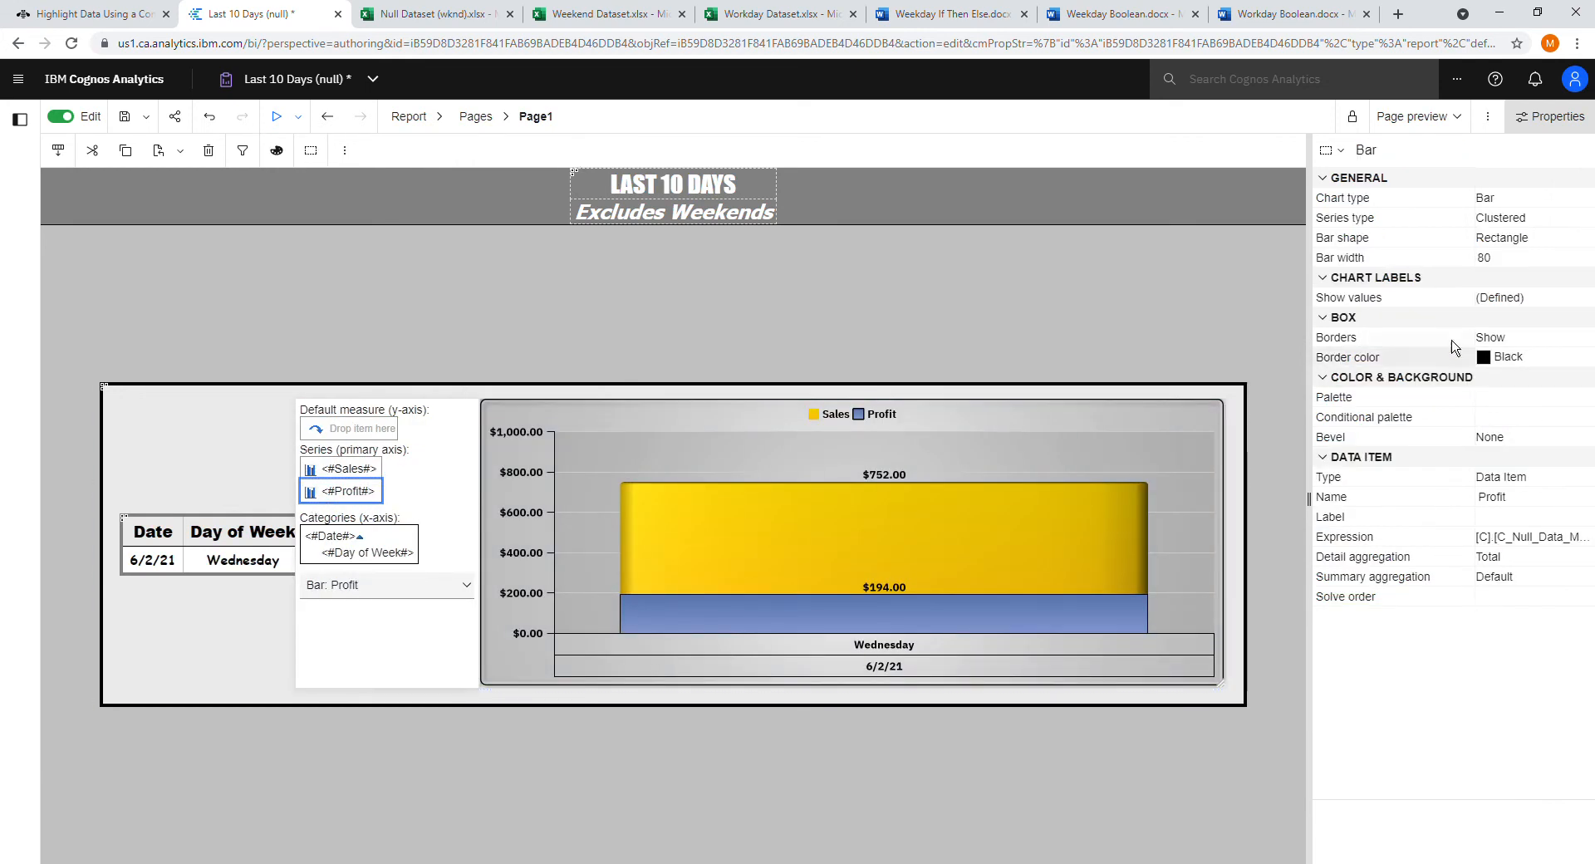
left_click(1502, 346)
left_click(1502, 345)
left_click(1536, 300)
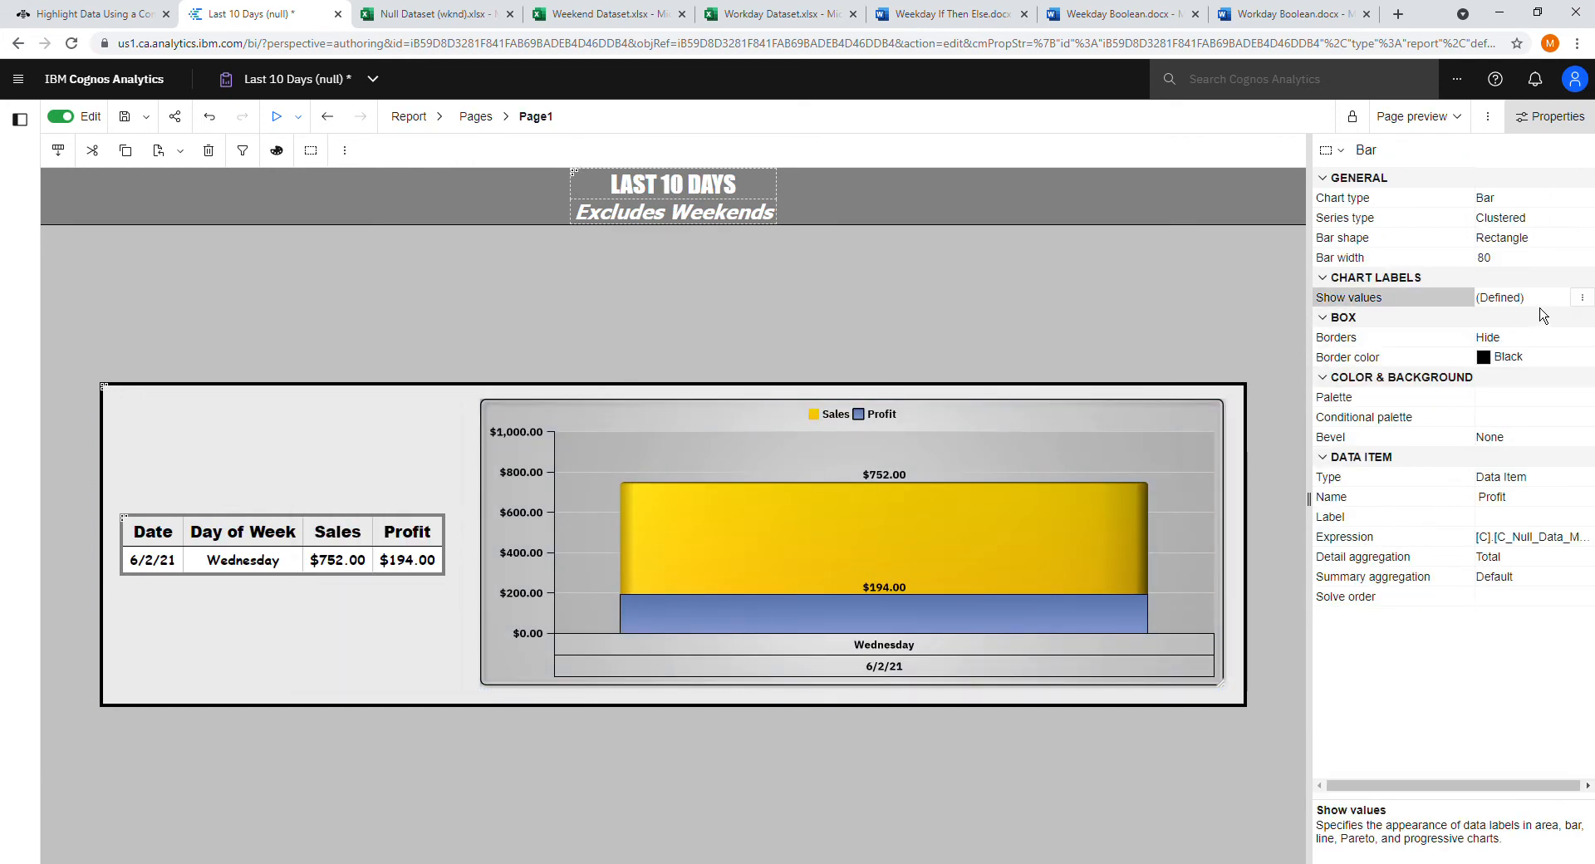
left_click(1532, 237)
left_click(1582, 238)
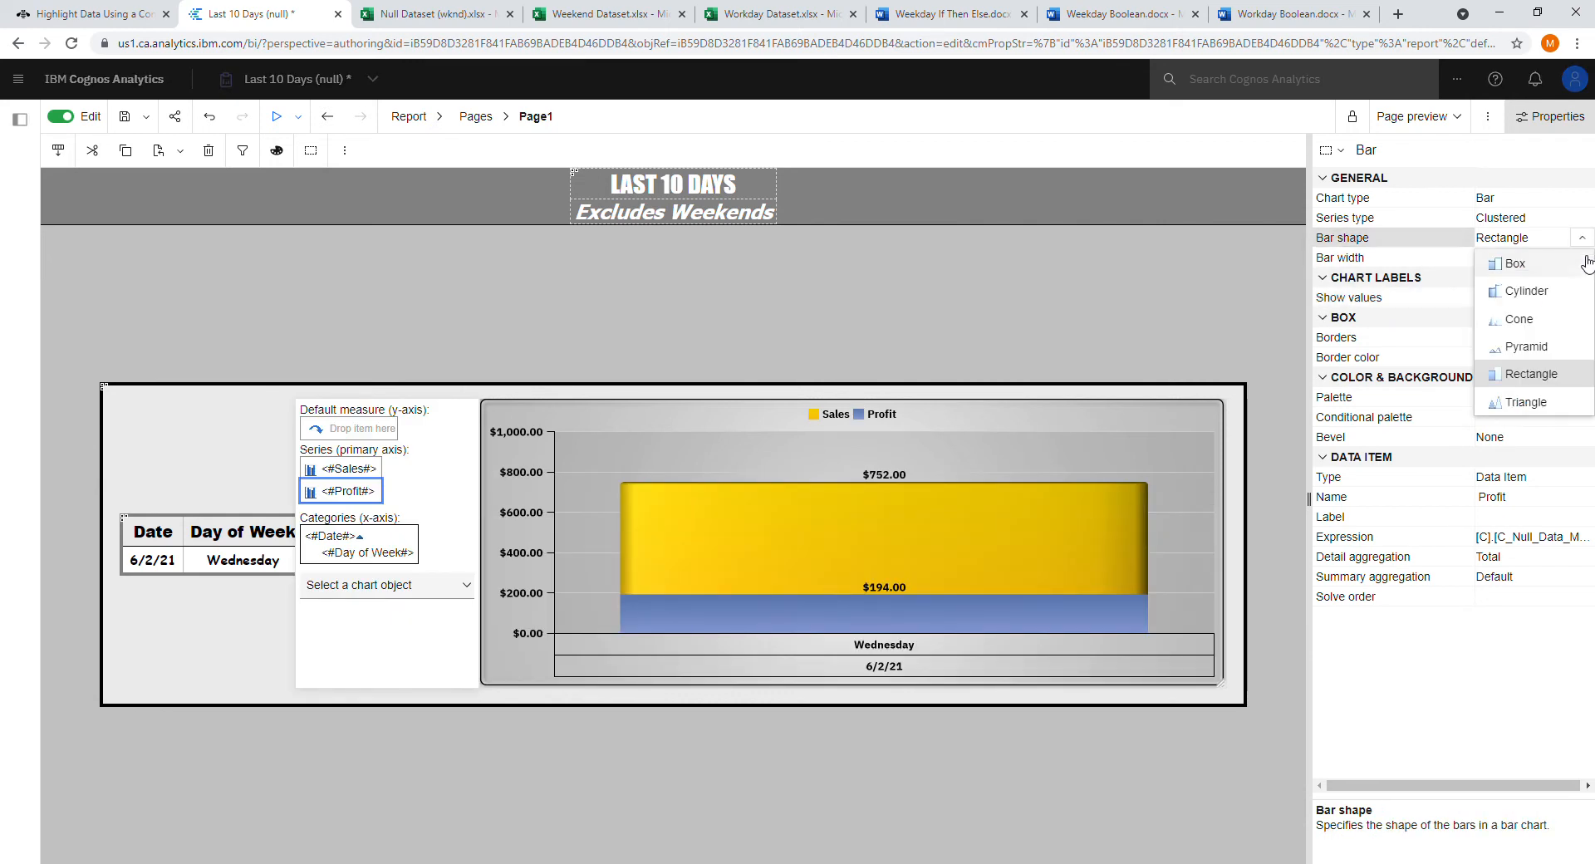
left_click(1527, 291)
Set the value location of the Profit bars' labels to Inside top
left_click(1580, 301)
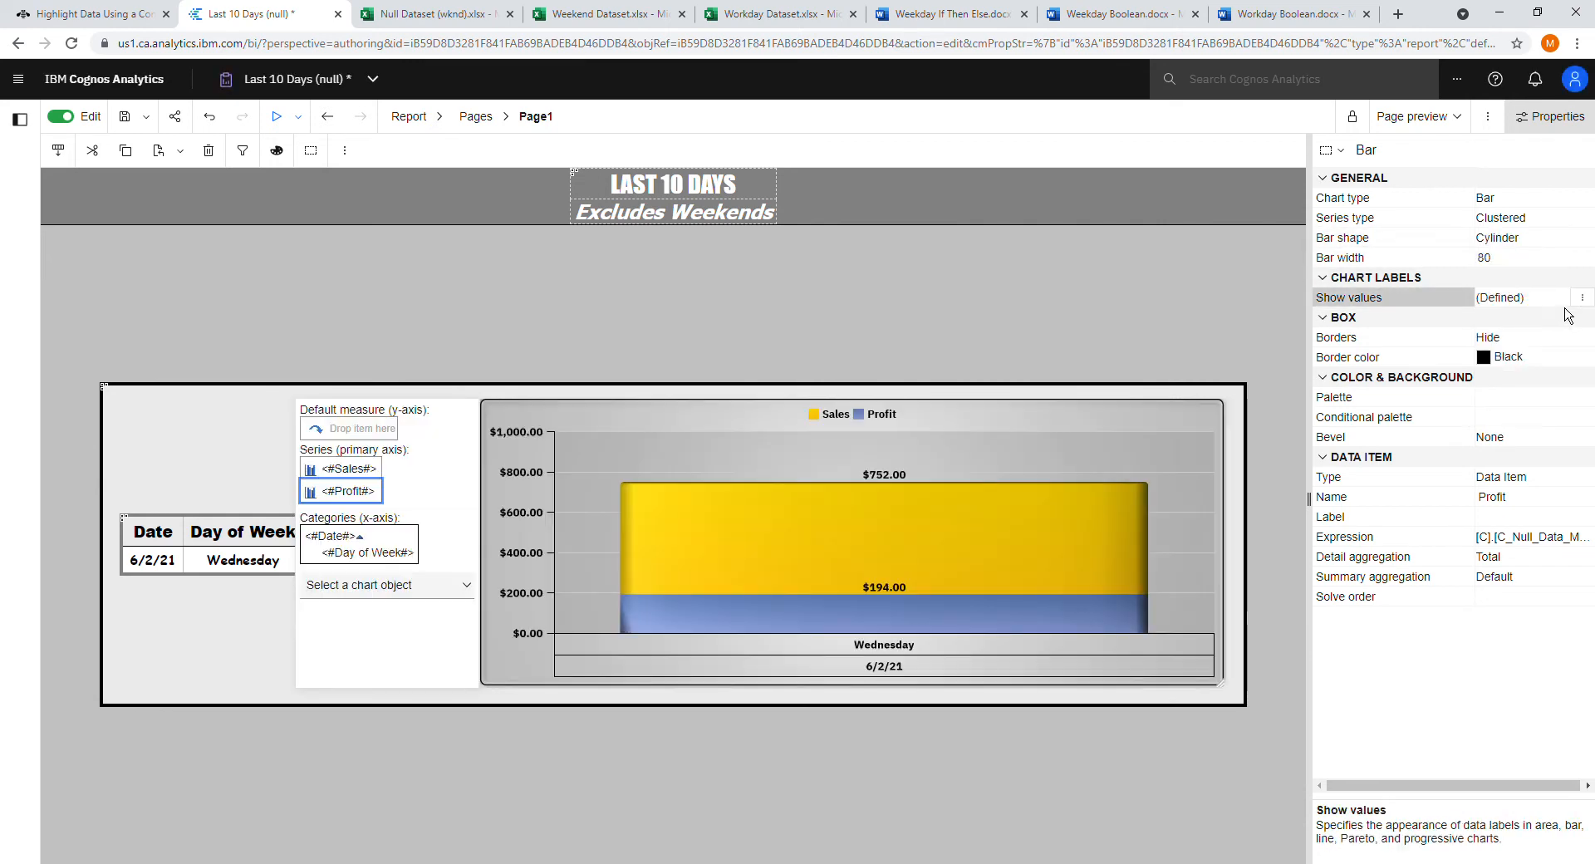
left_click(1581, 298)
left_click(839, 495)
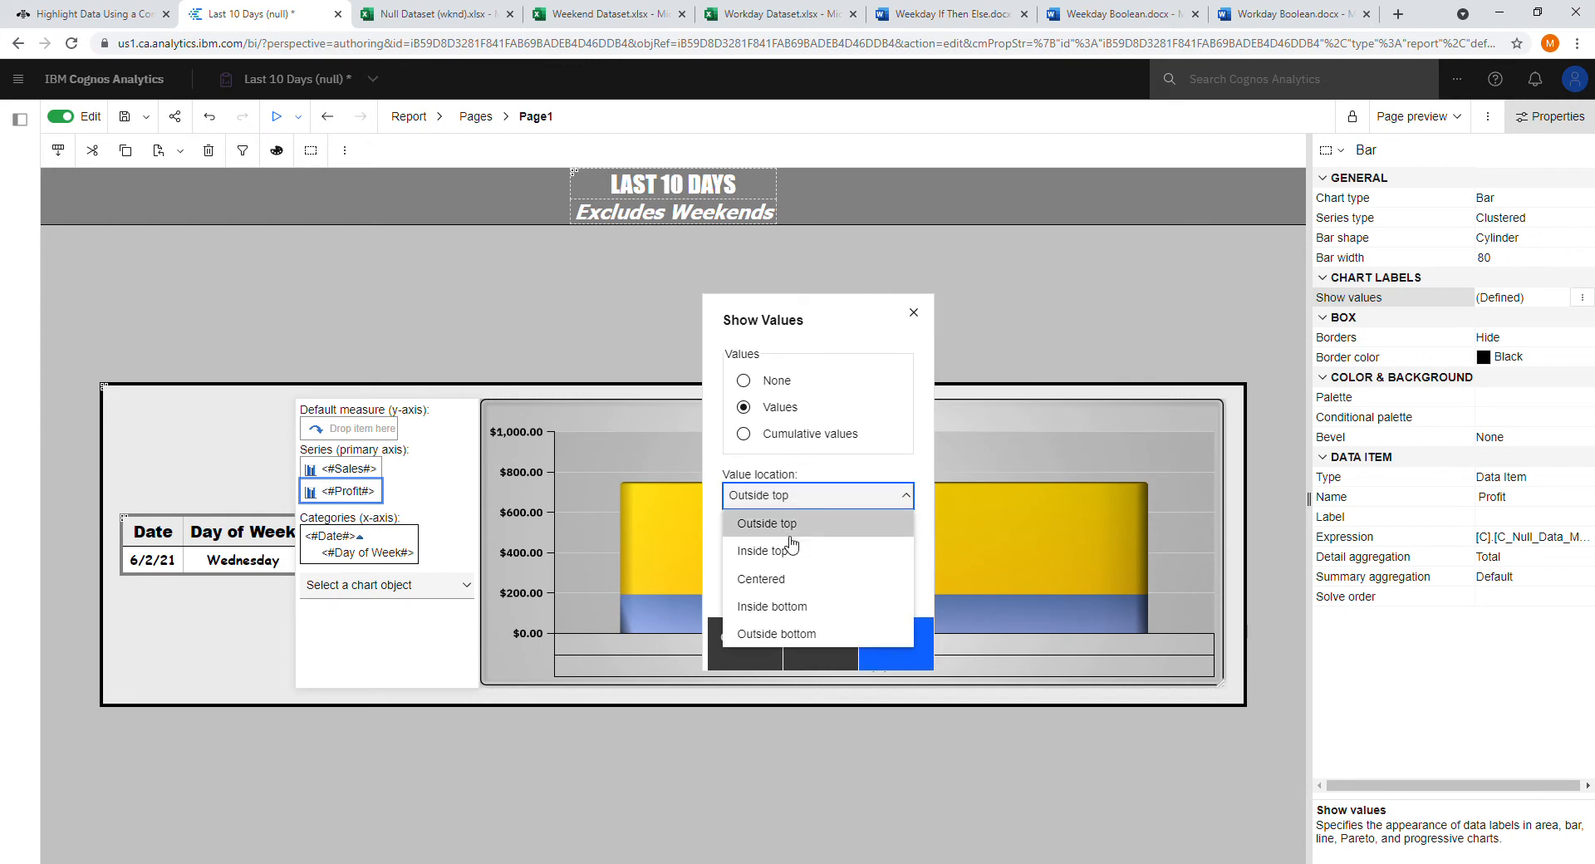
left_click(791, 553)
left_click(878, 640)
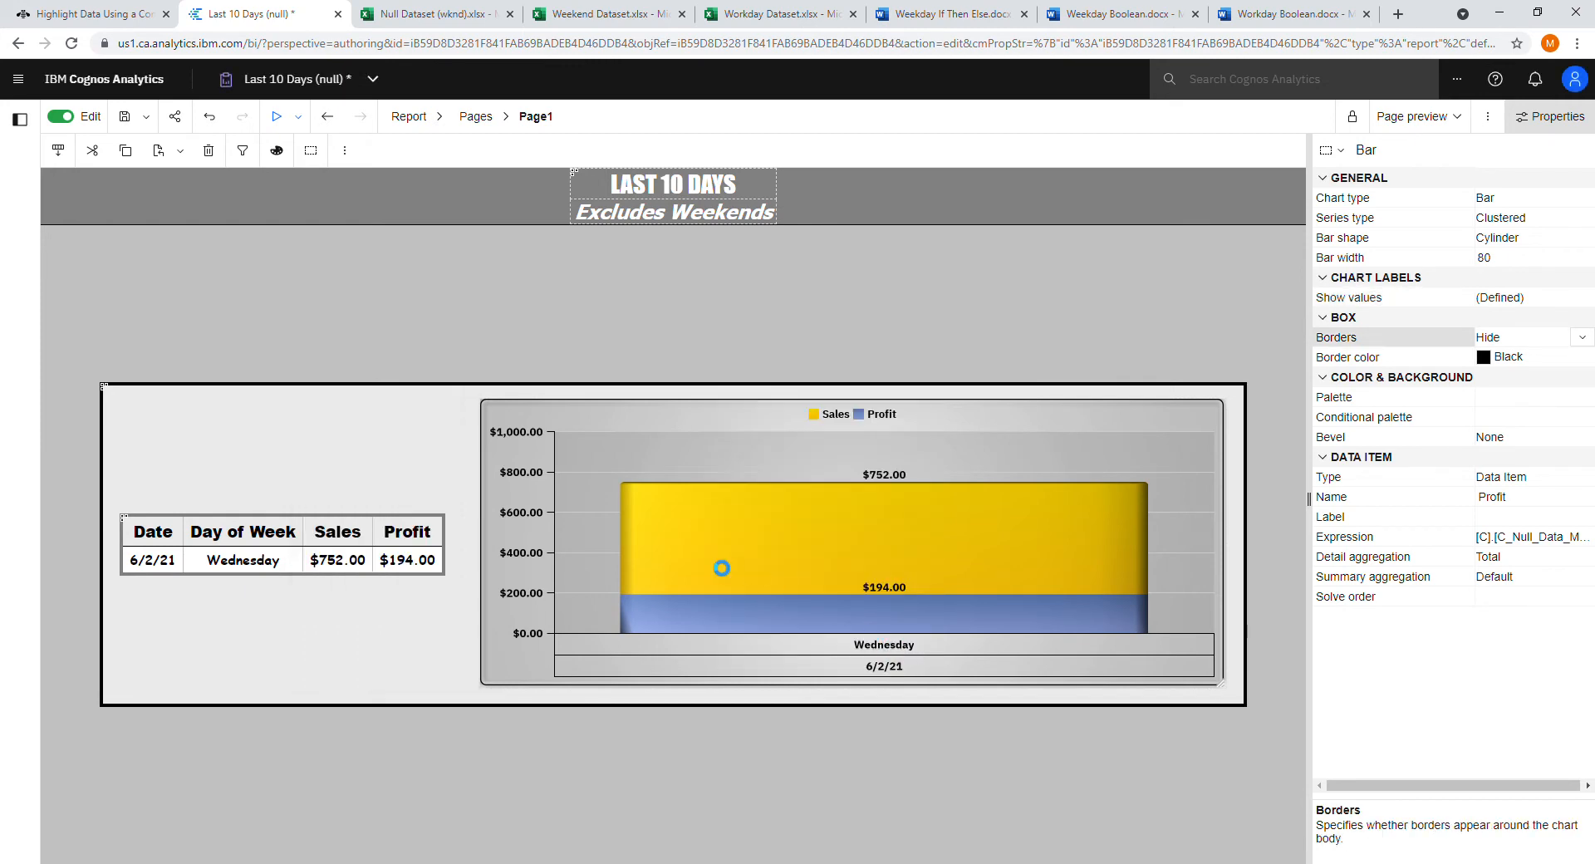
Set the value location of the Sales bars' labels to Inside top
left_click(344, 469)
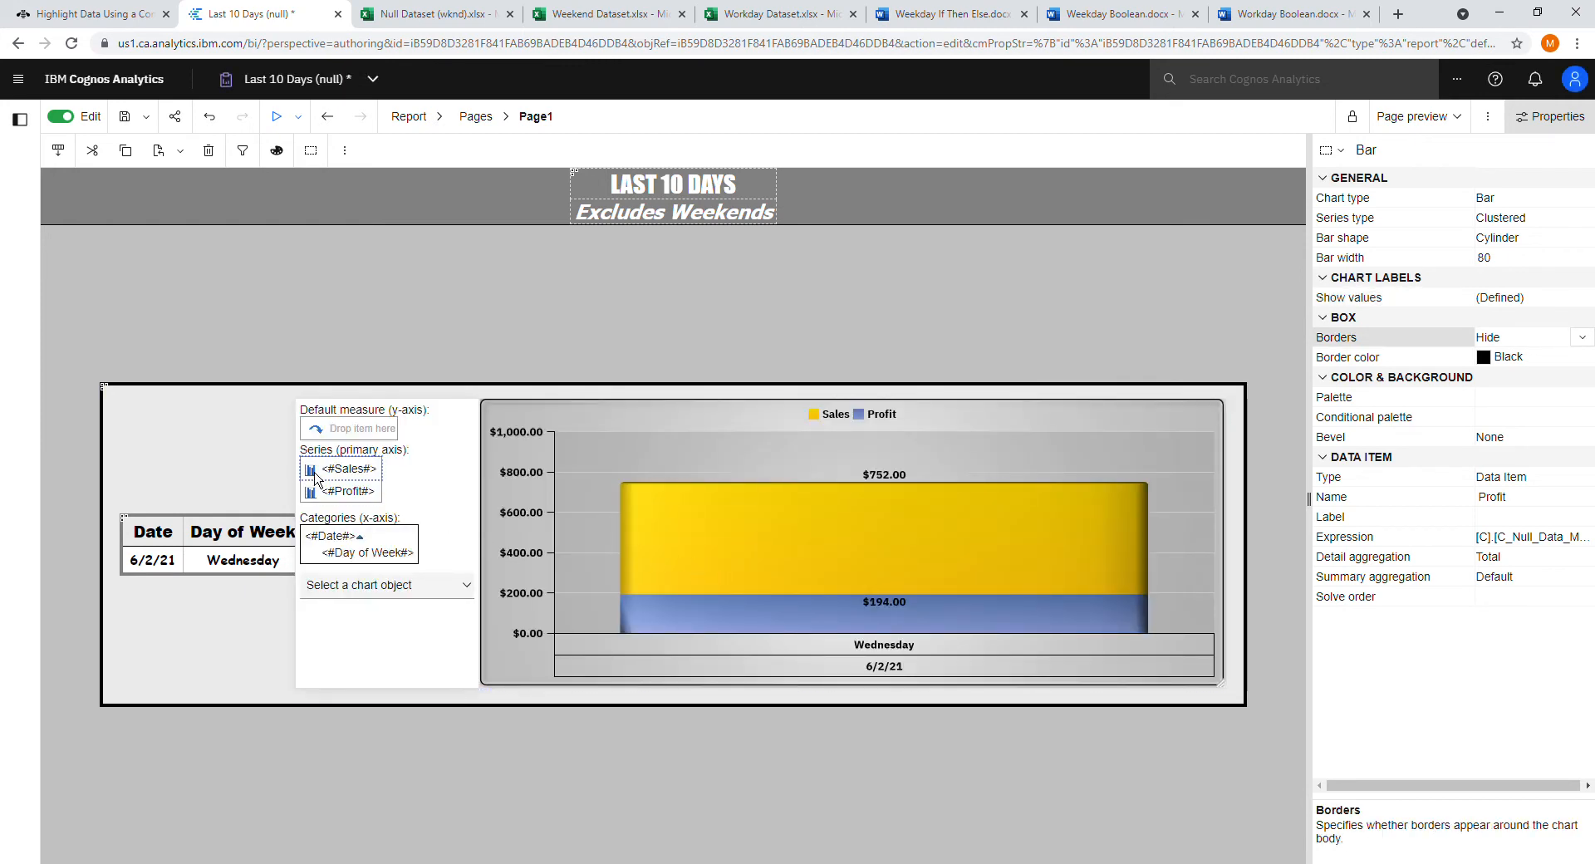
left_click(1495, 297)
left_click(1581, 298)
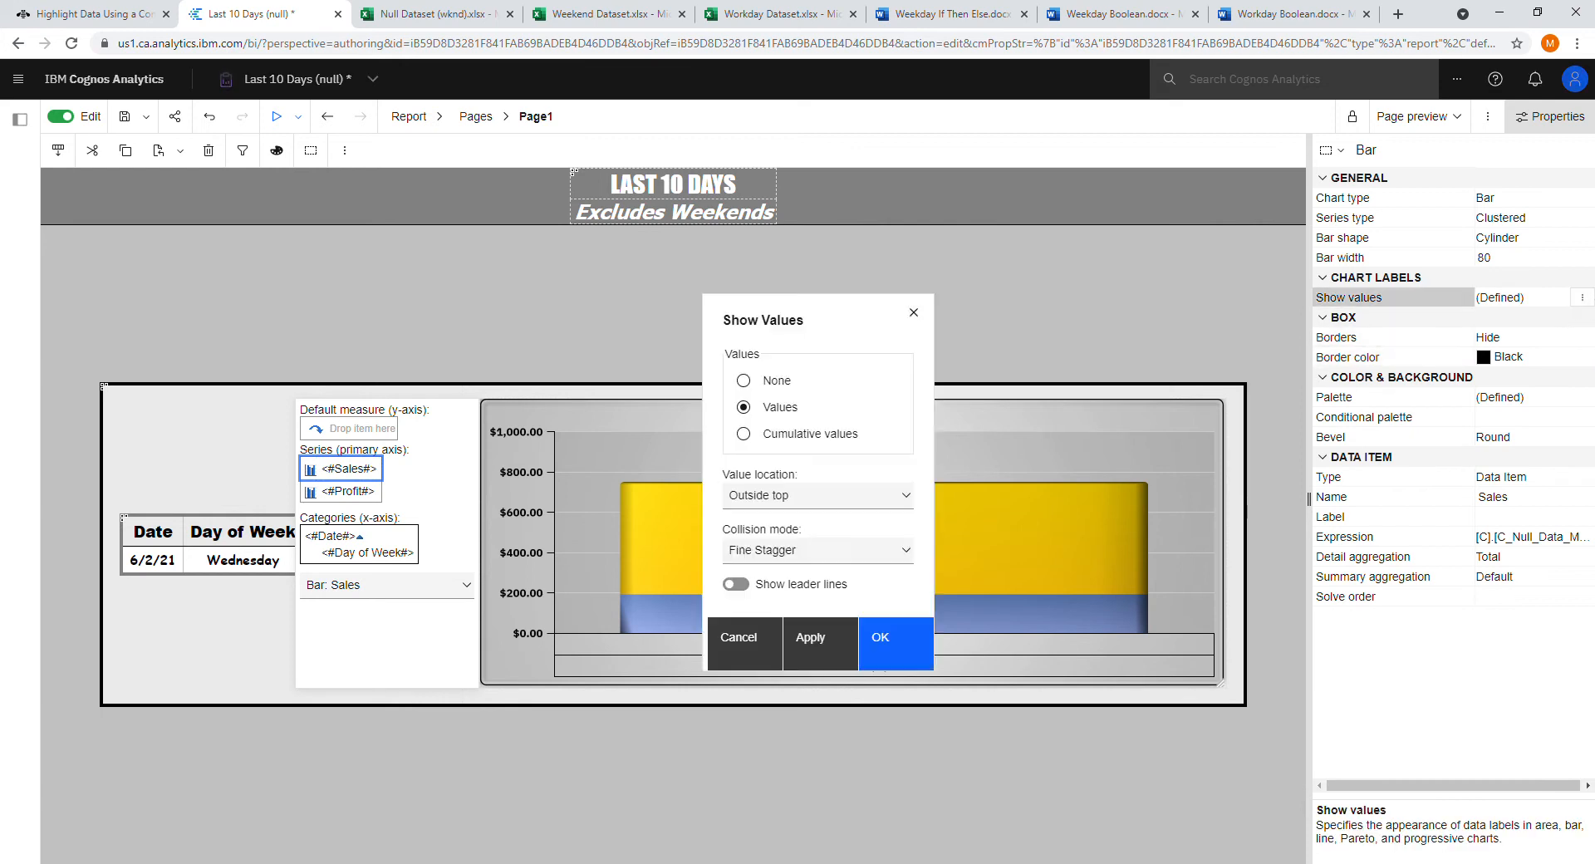
left_click(912, 501)
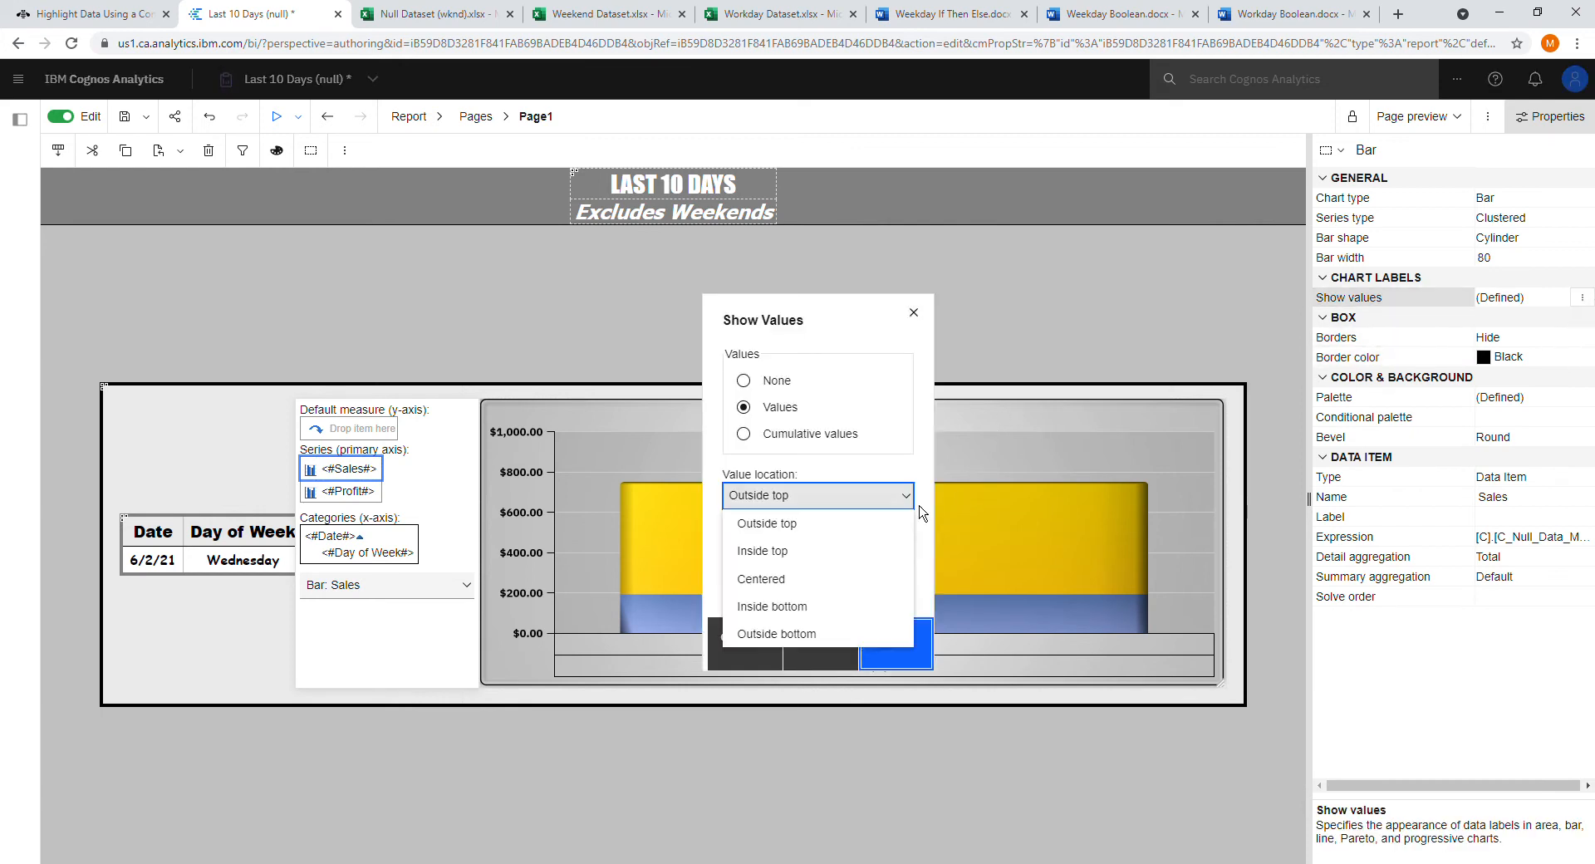
left_click(867, 544)
left_click(871, 618)
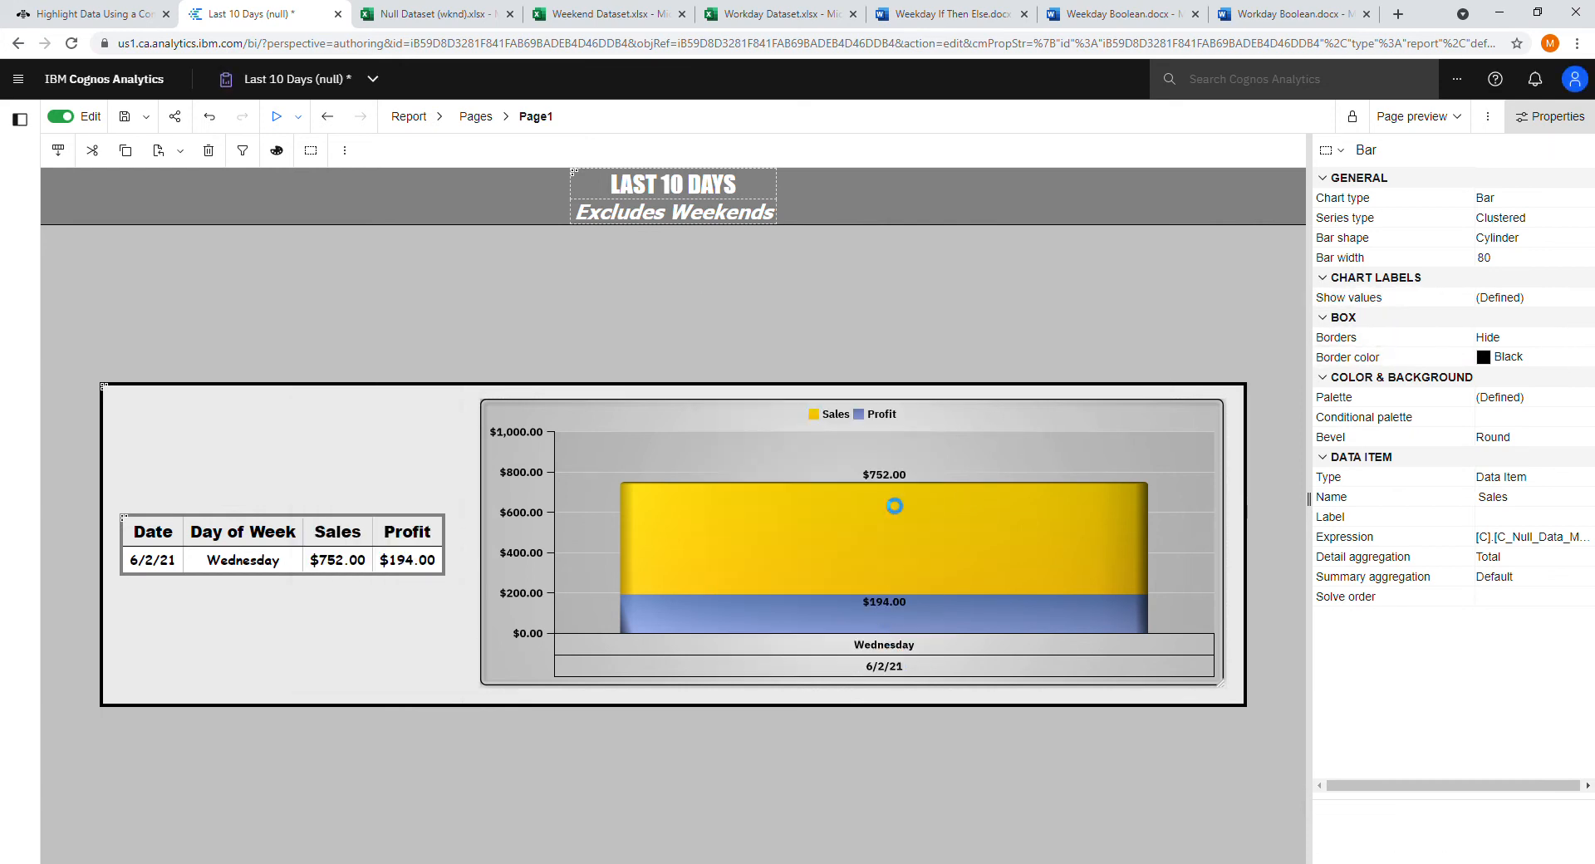
Clear the fixed width in the combination chart's size and overflow settings
left_click(949, 406)
scroll(1536, 511, "down", 6)
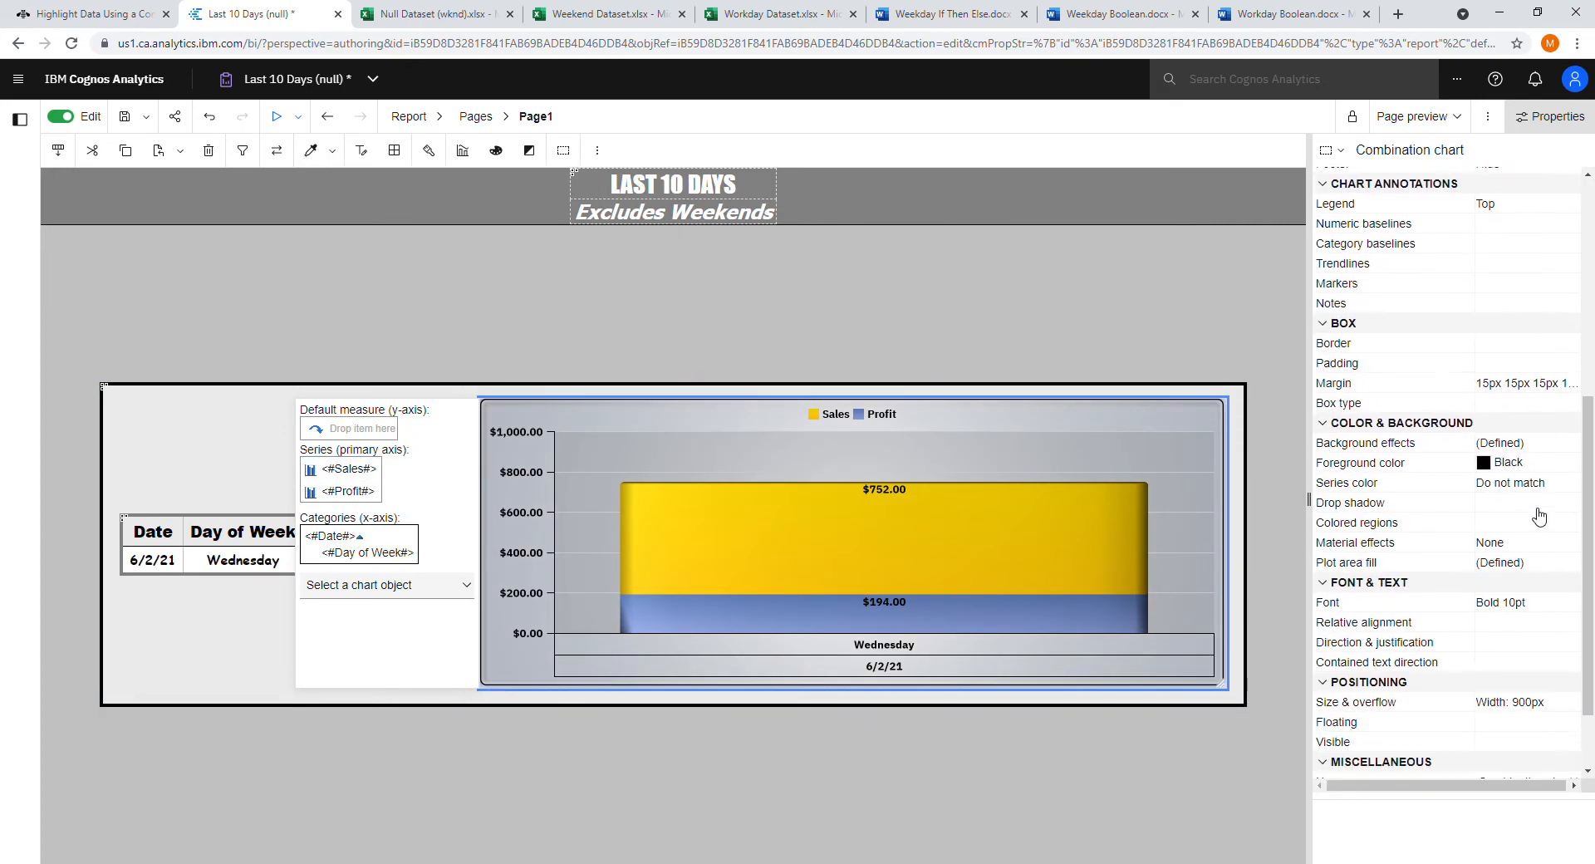
double_click(1379, 609)
double_click(756, 415)
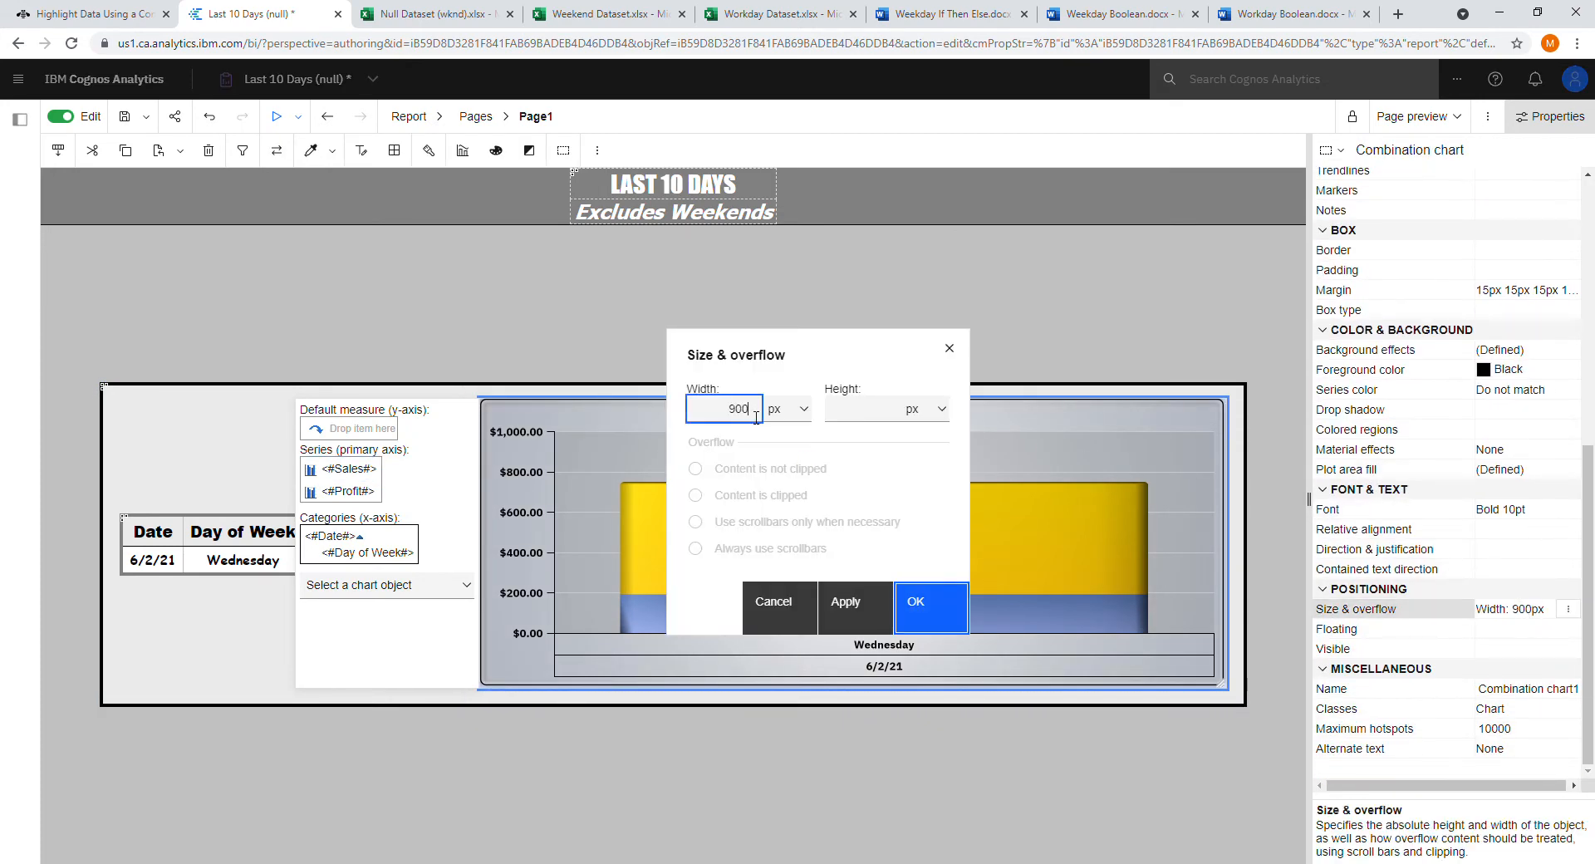
key("BackSpace")
key("Return")
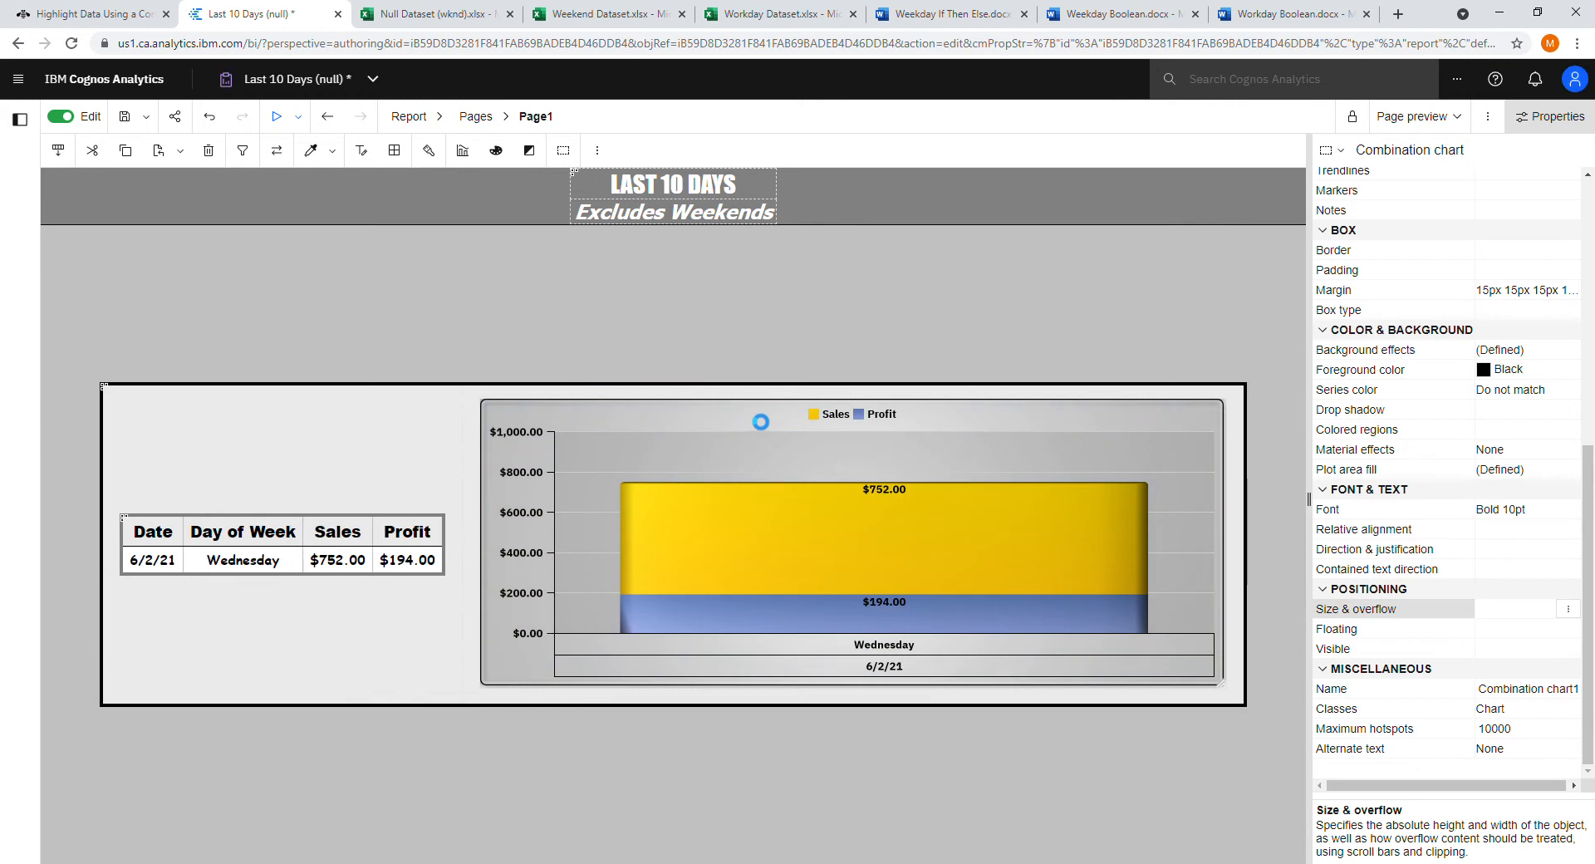
left_click(800, 311)
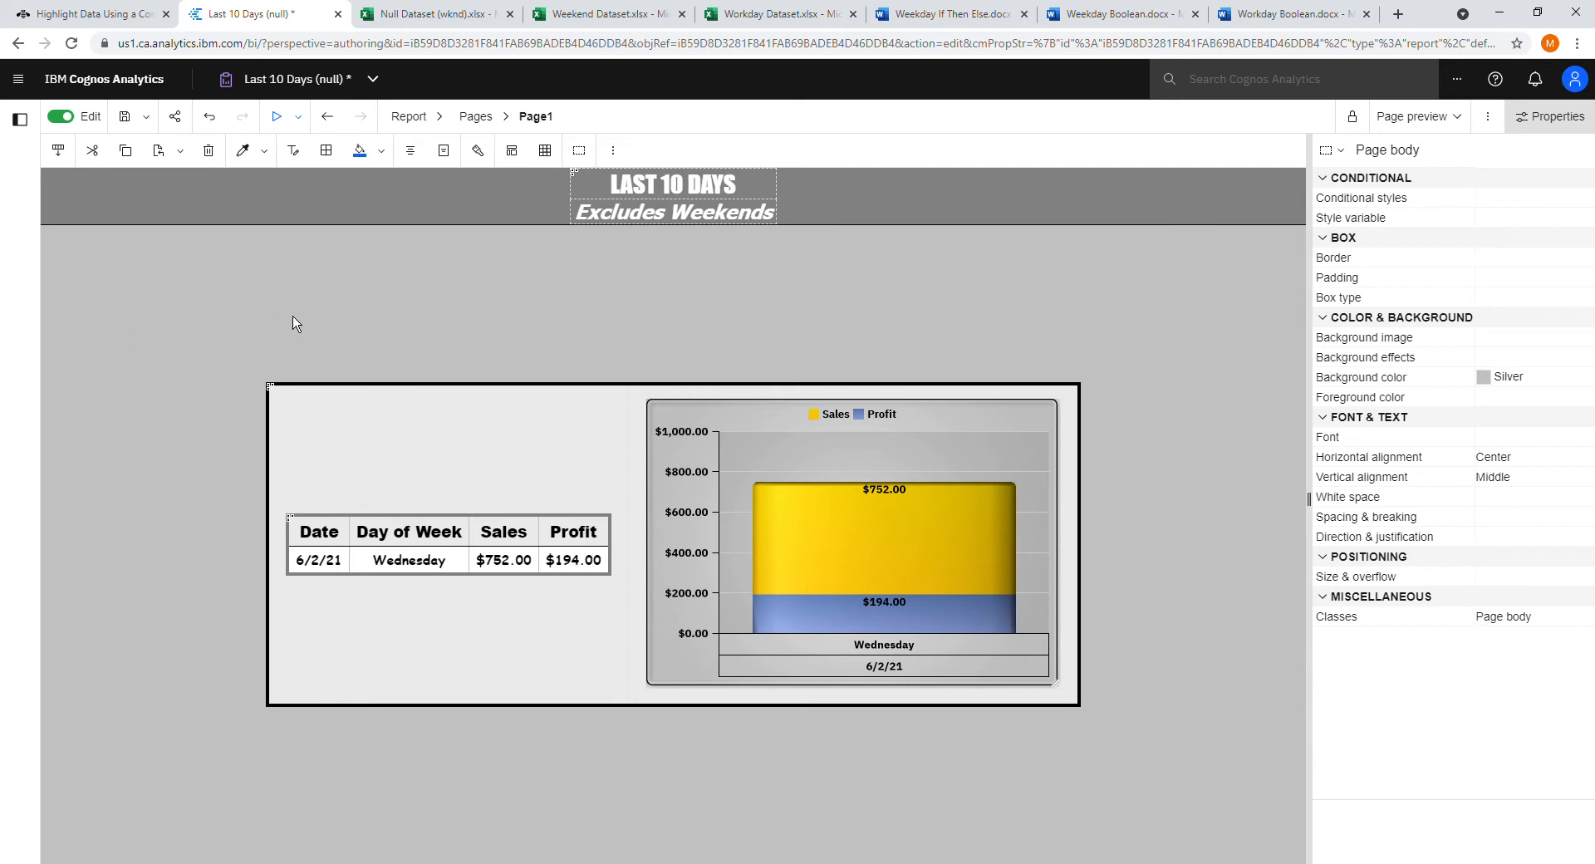
Look over the Weekend Dataset workbook in Excel, and open the Last 7 Days (wknd) report in Cognos for editing
left_click(619, 15)
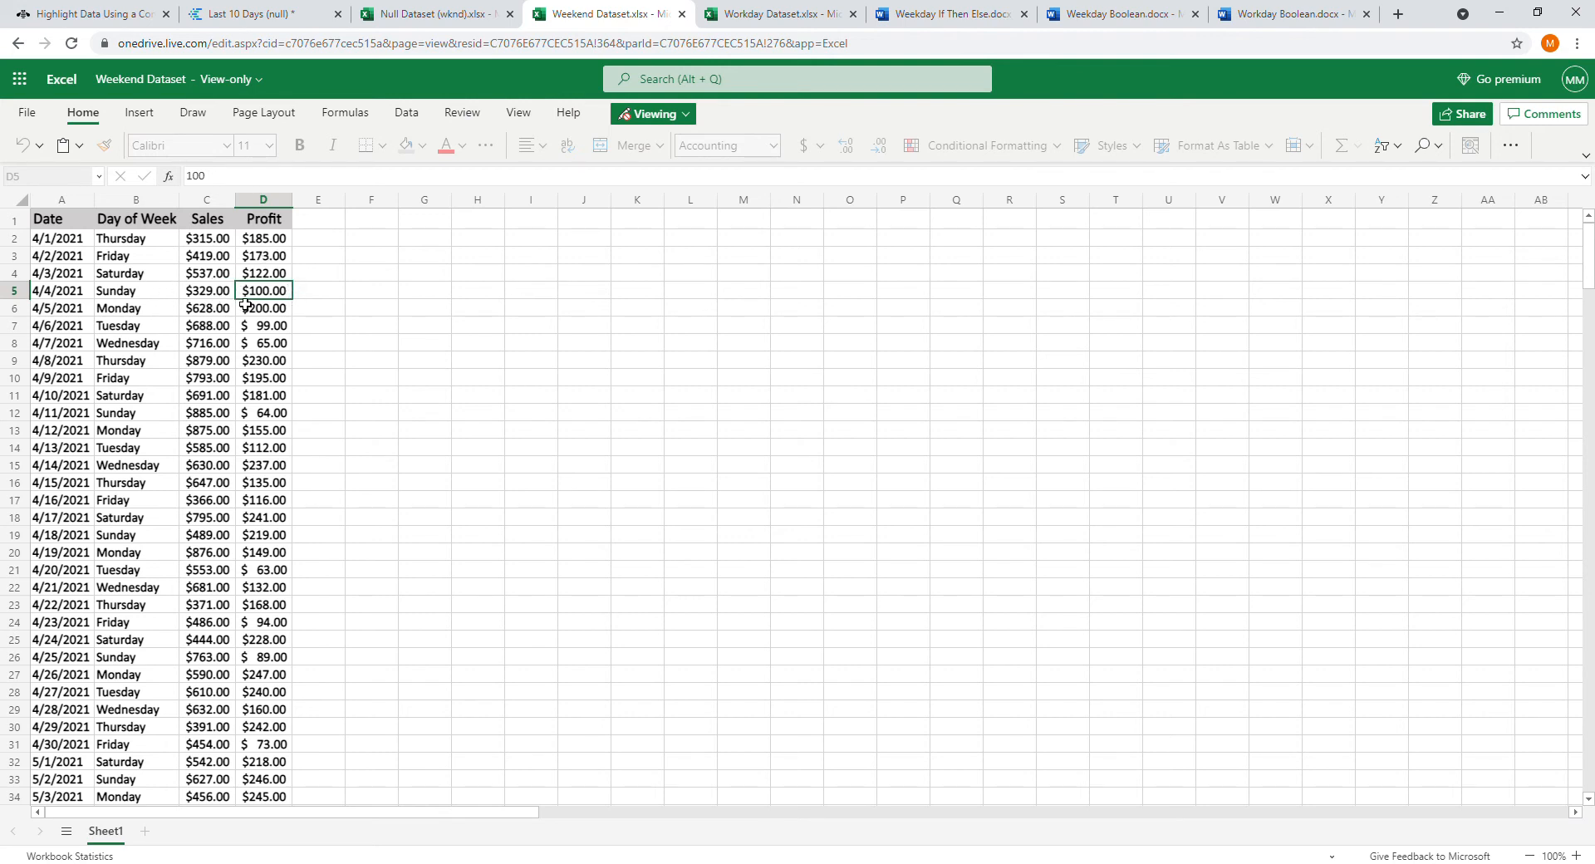
left_click(253, 14)
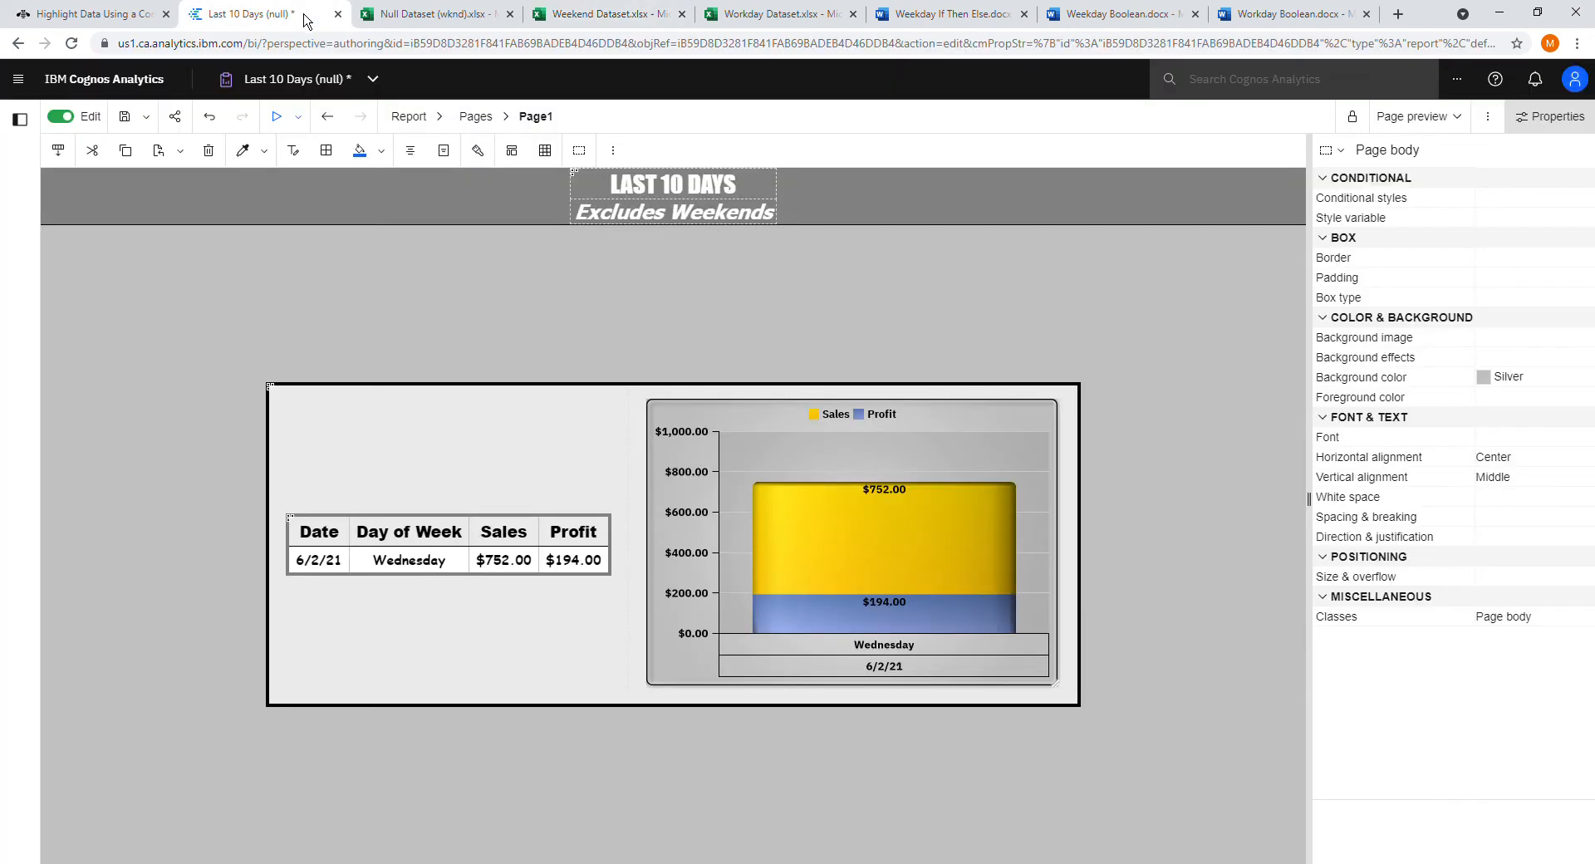
left_click(340, 78)
left_click(349, 157)
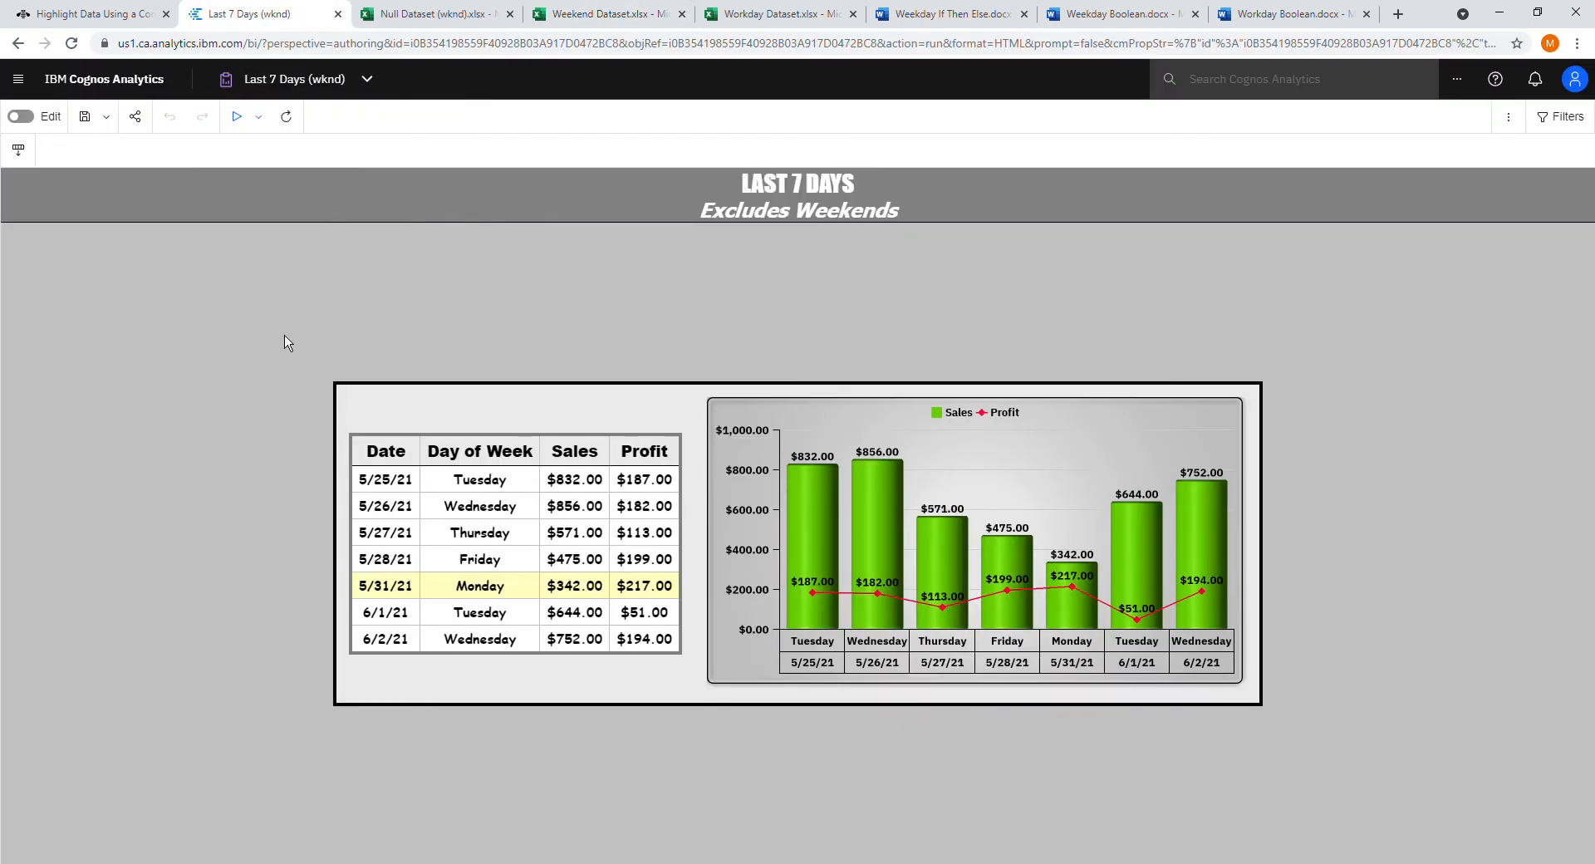
left_click(21, 117)
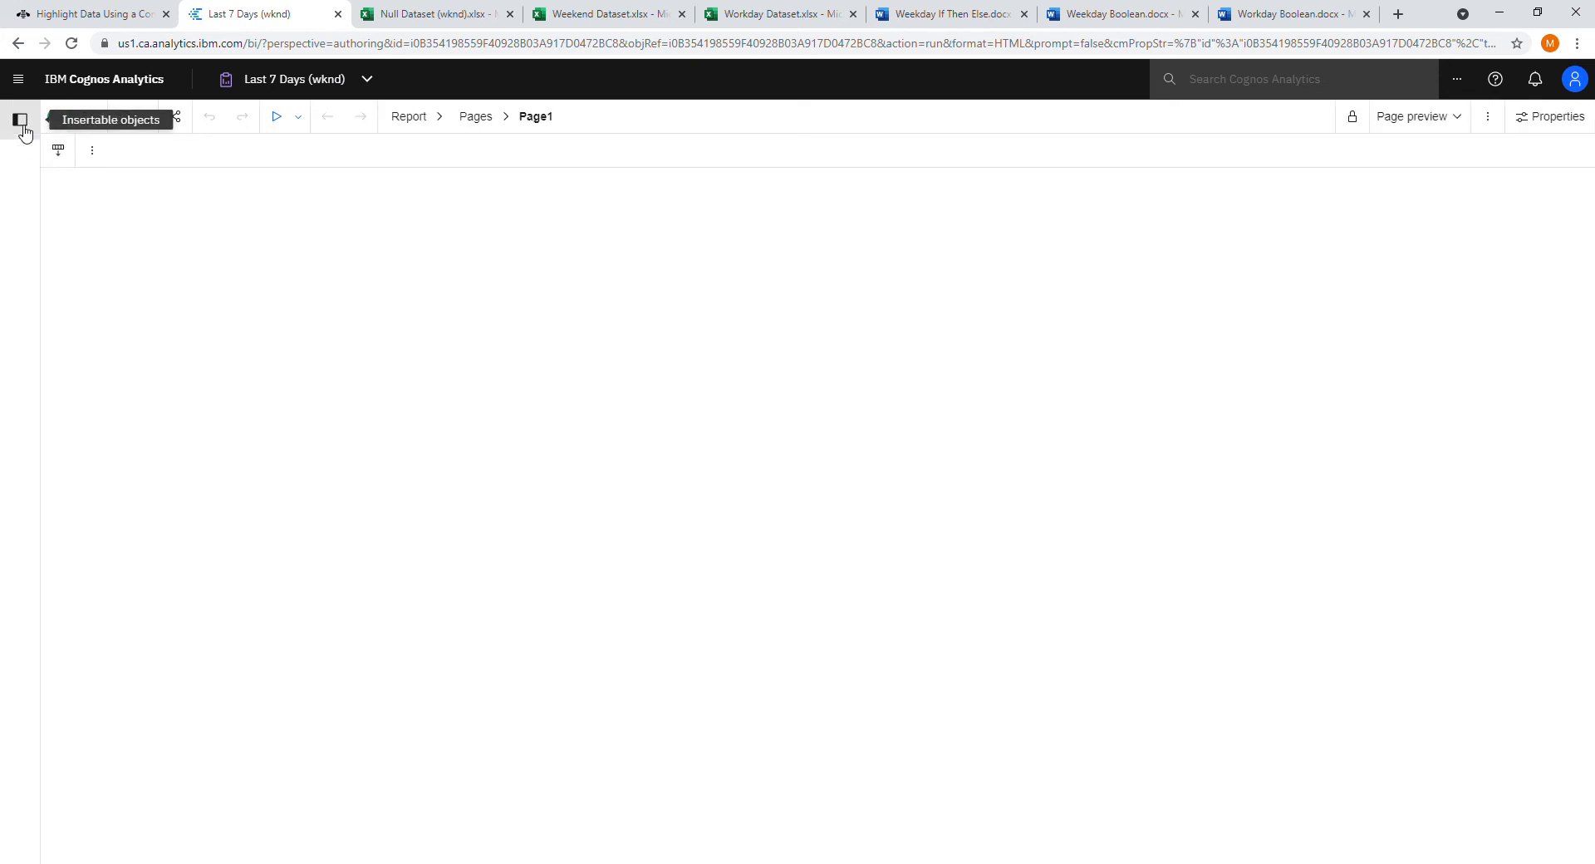
Review the detail filters in Query1 of the Last 7 Days report and return to Page1
left_click(415, 118)
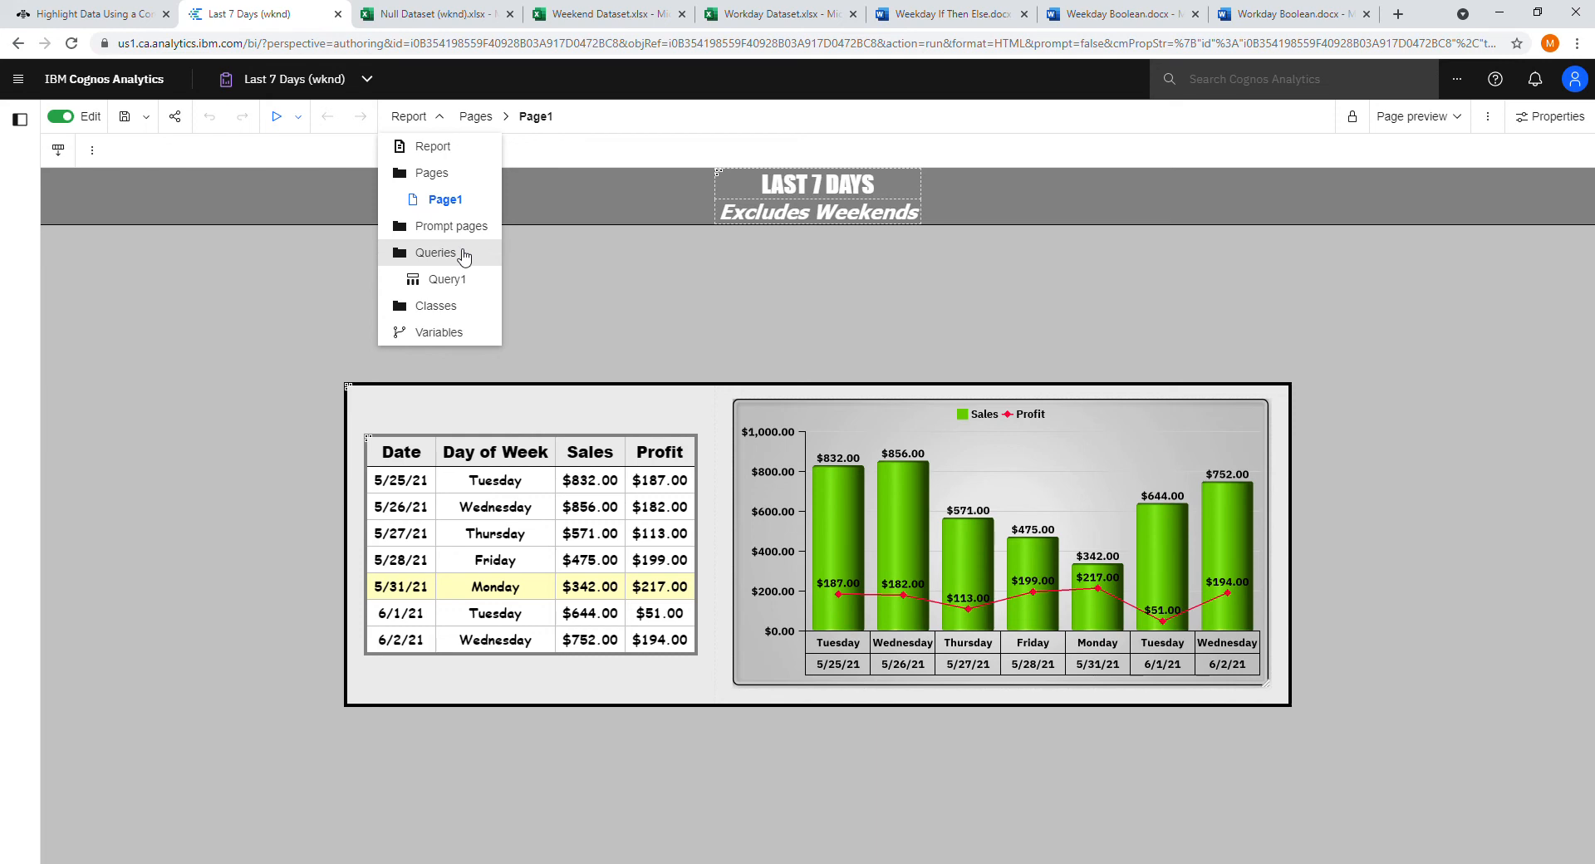
left_click(480, 283)
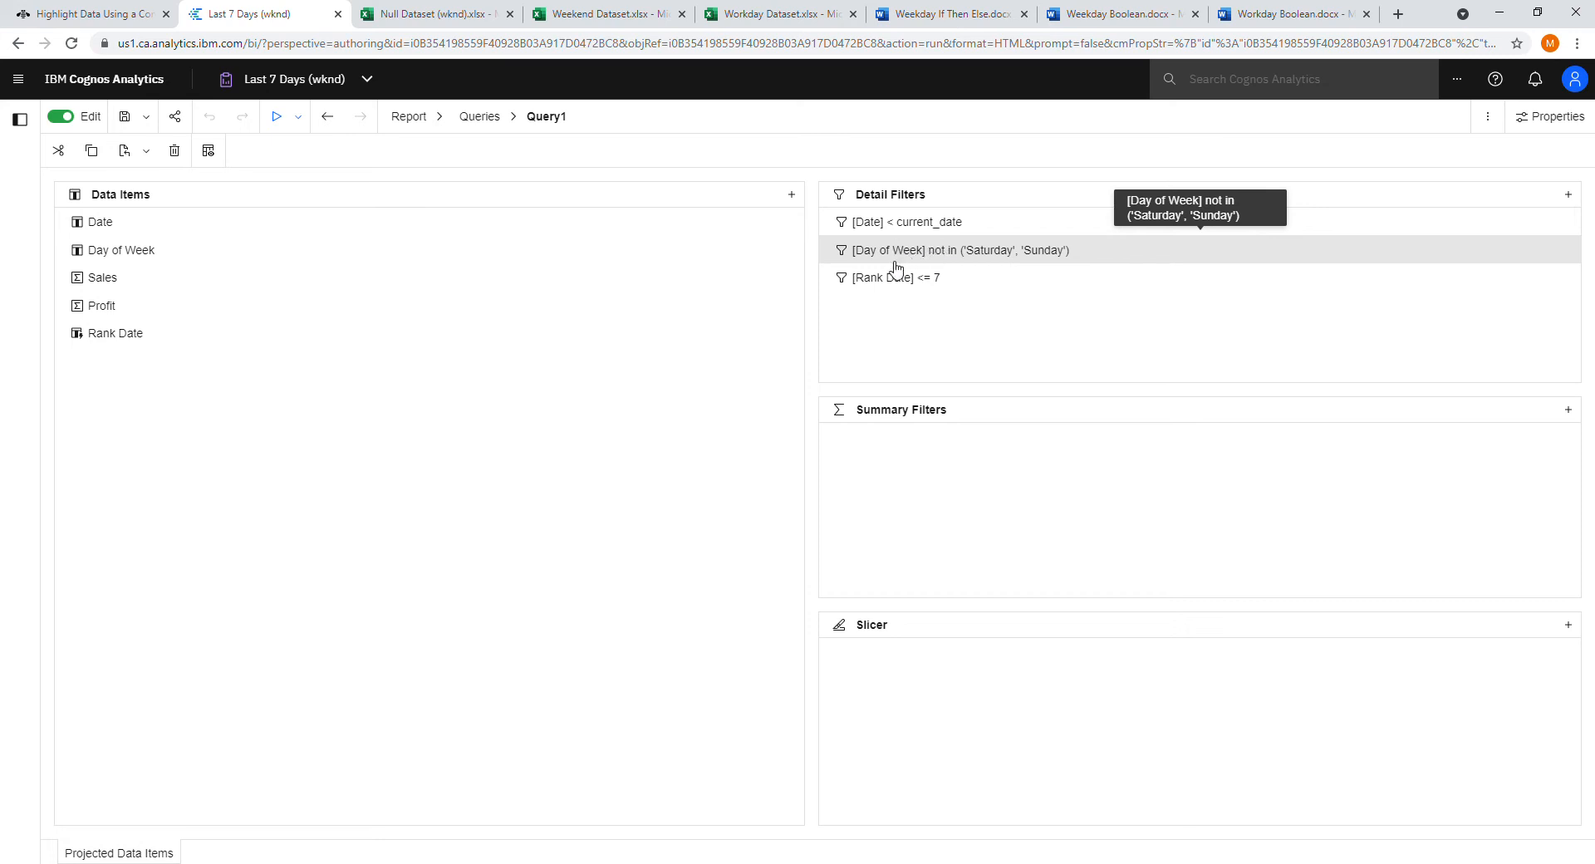
left_click(437, 117)
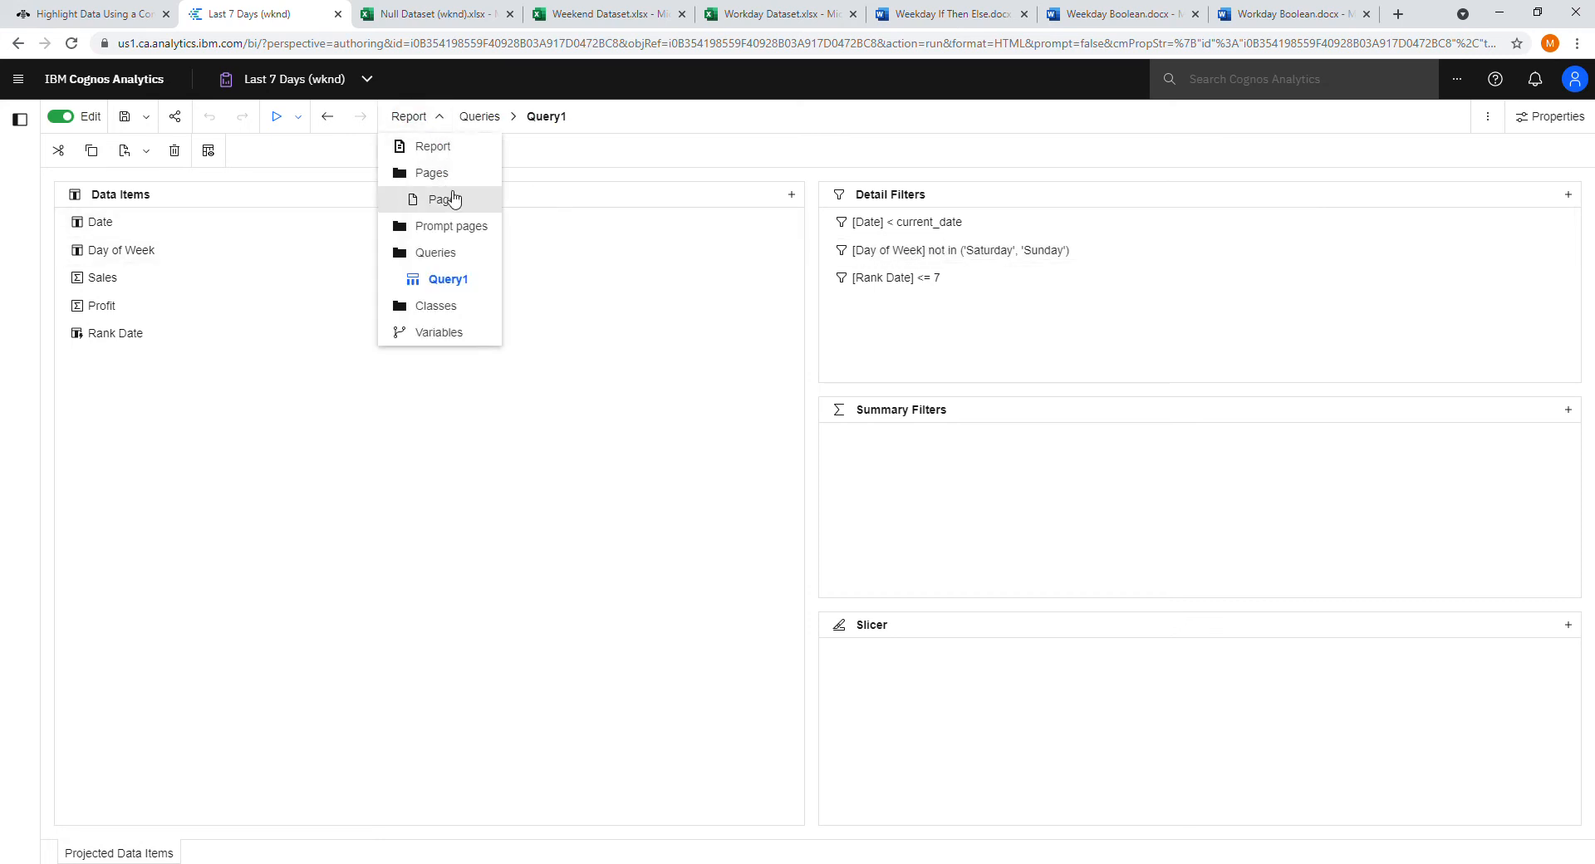
left_click(446, 200)
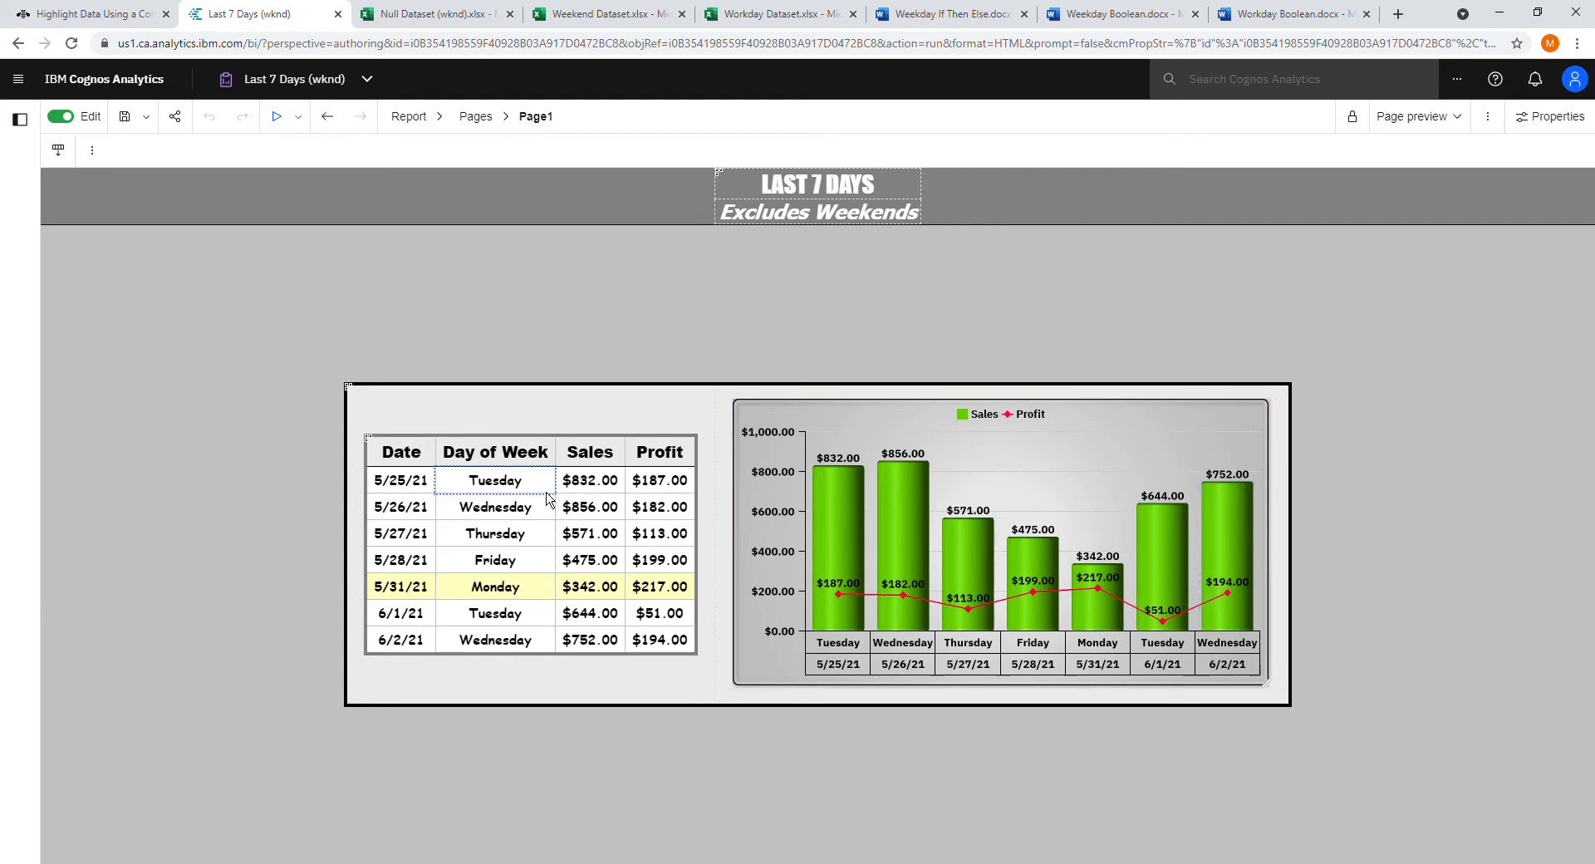
Look over the Workday Dataset workbook in Excel, and open the Last 5 Days (wd) report in Cognos for editing
left_click(751, 18)
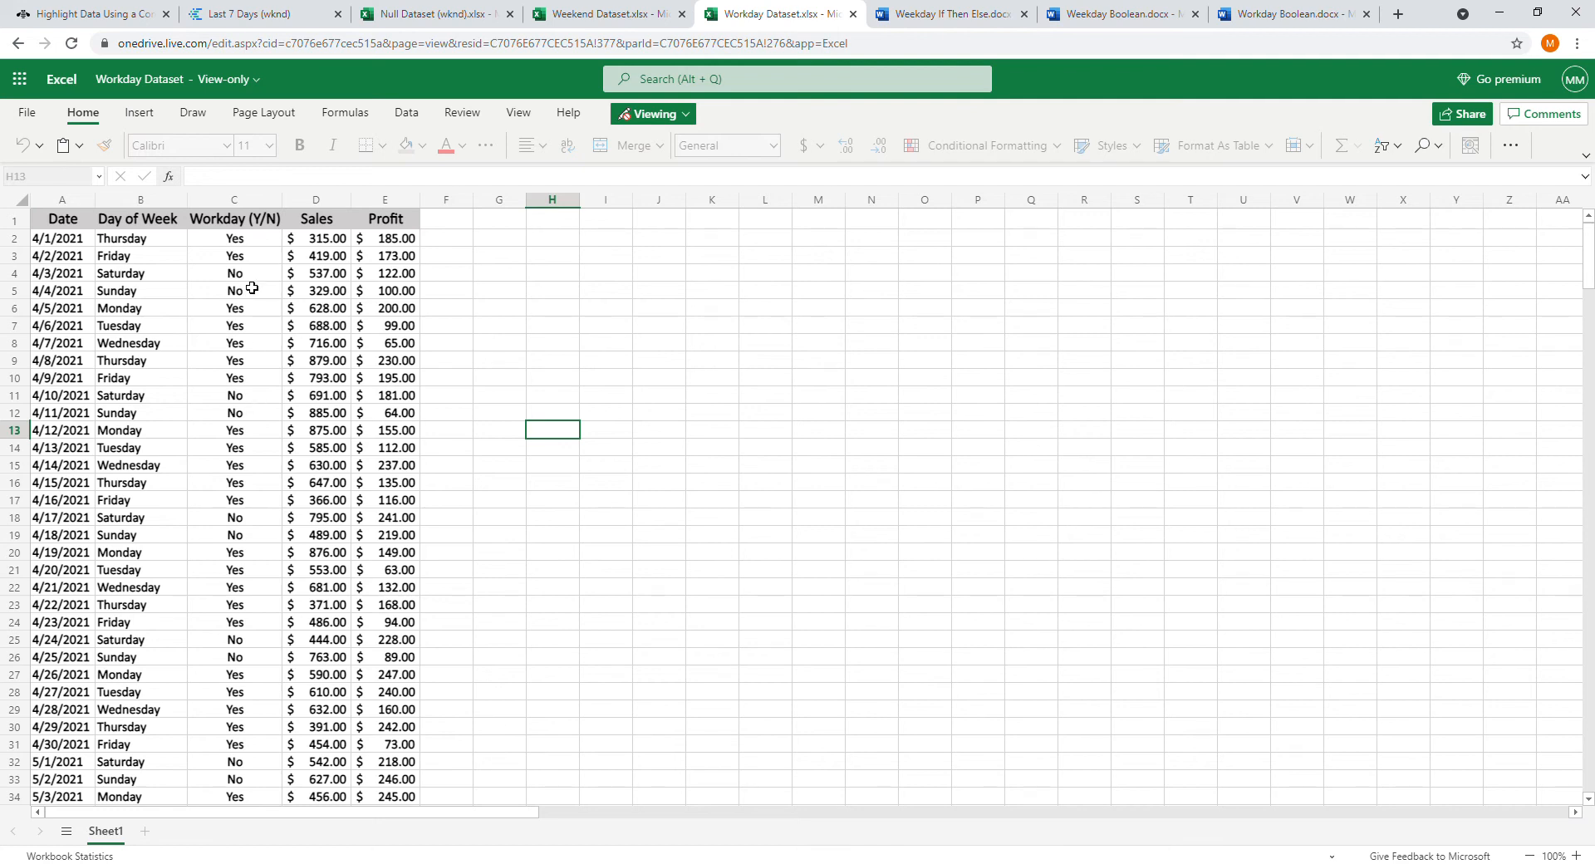
left_click(320, 16)
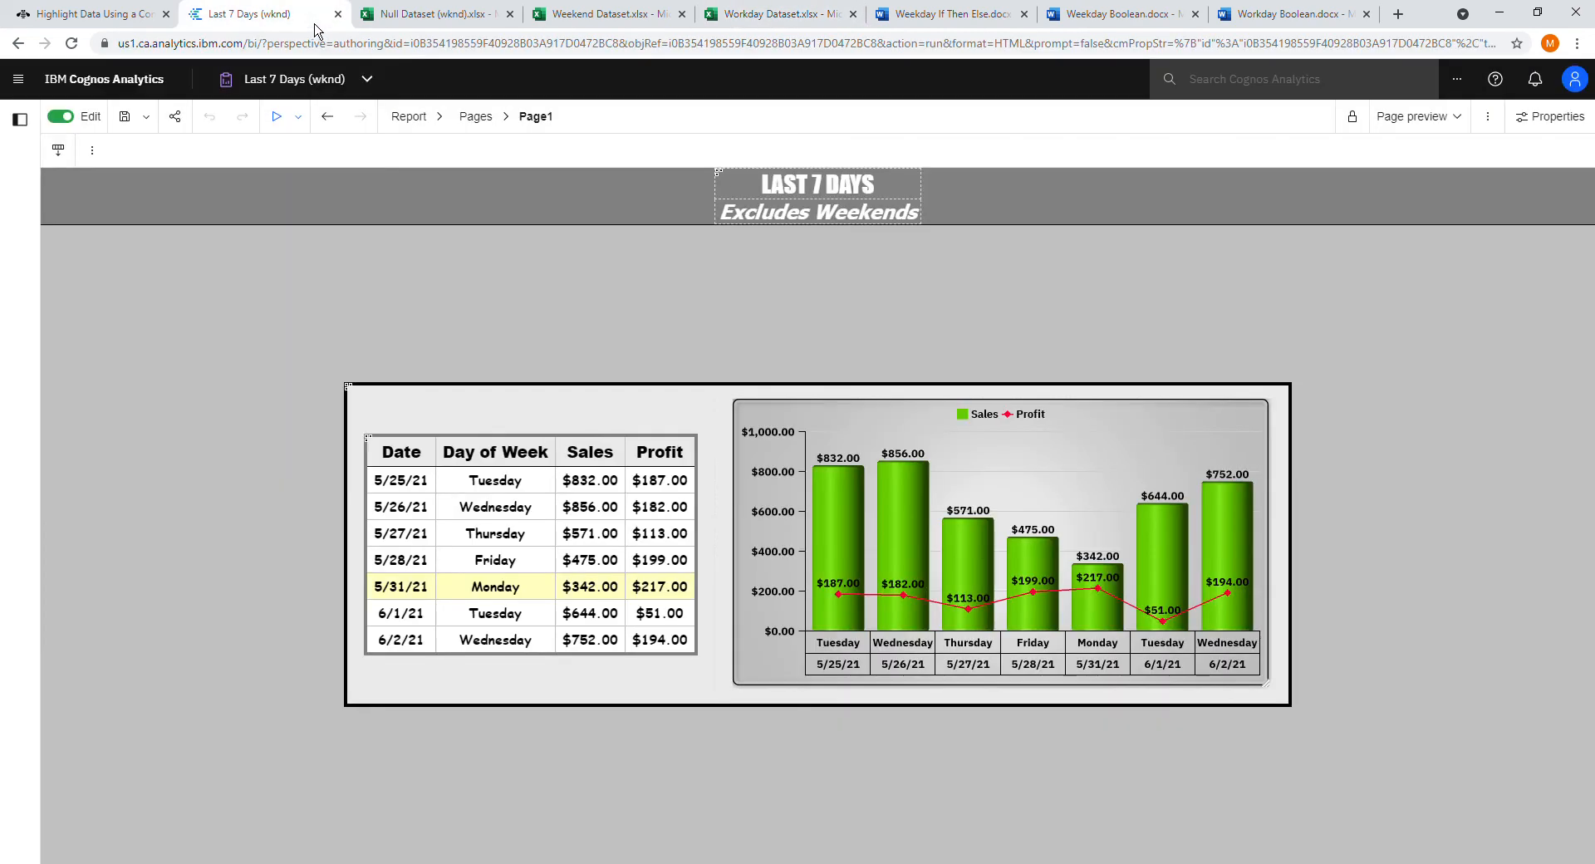
left_click(341, 79)
left_click(360, 205)
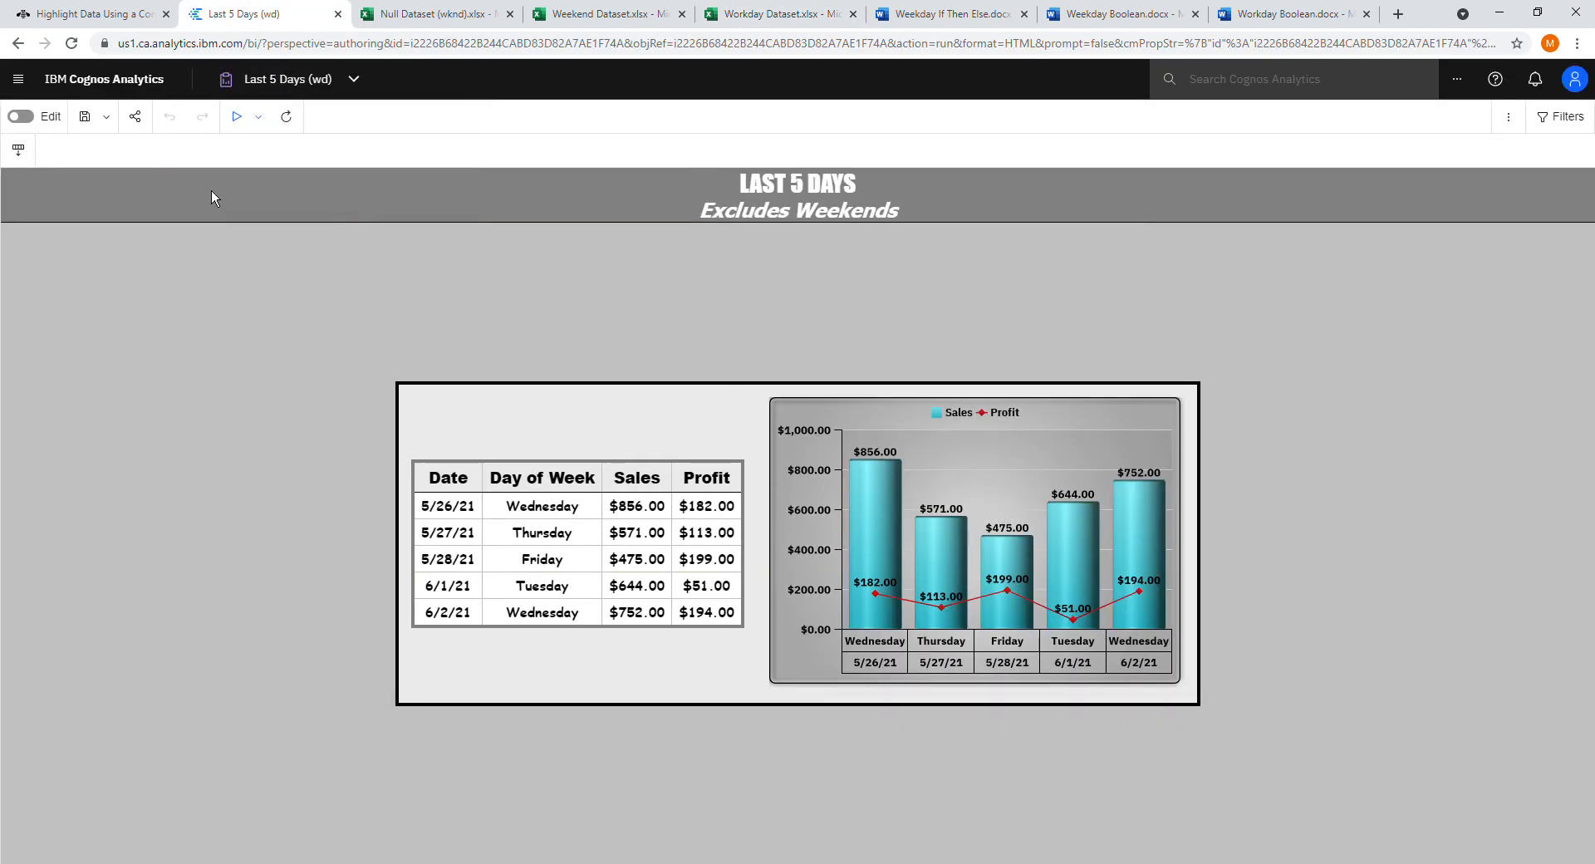
left_click(33, 119)
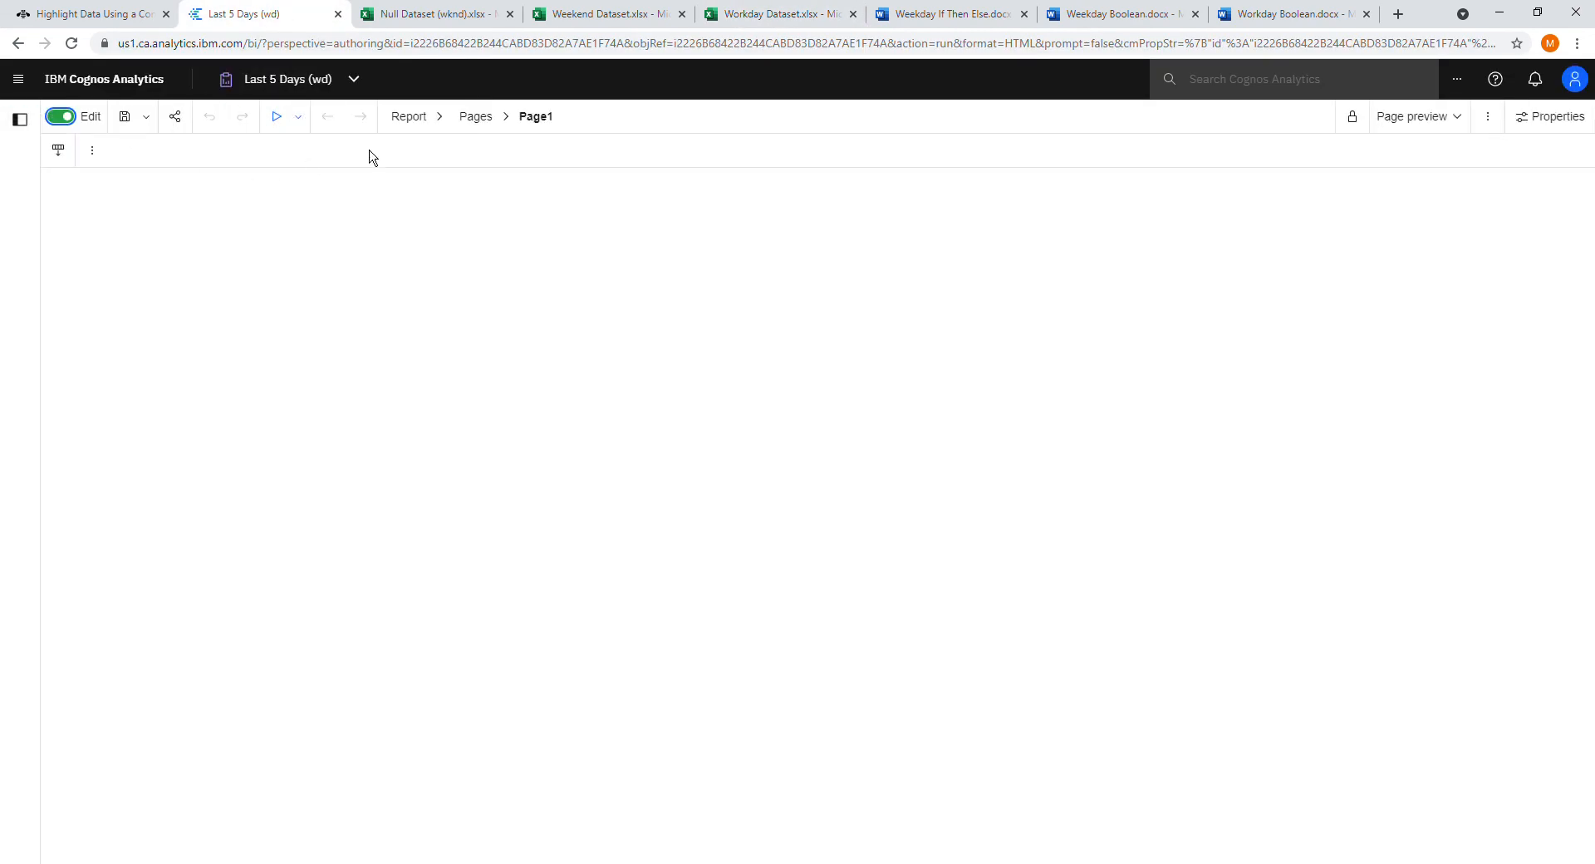
Change Query1's rank detail filter to [Rank Date] <= 1, validate the expression and return to Page1
left_click(438, 121)
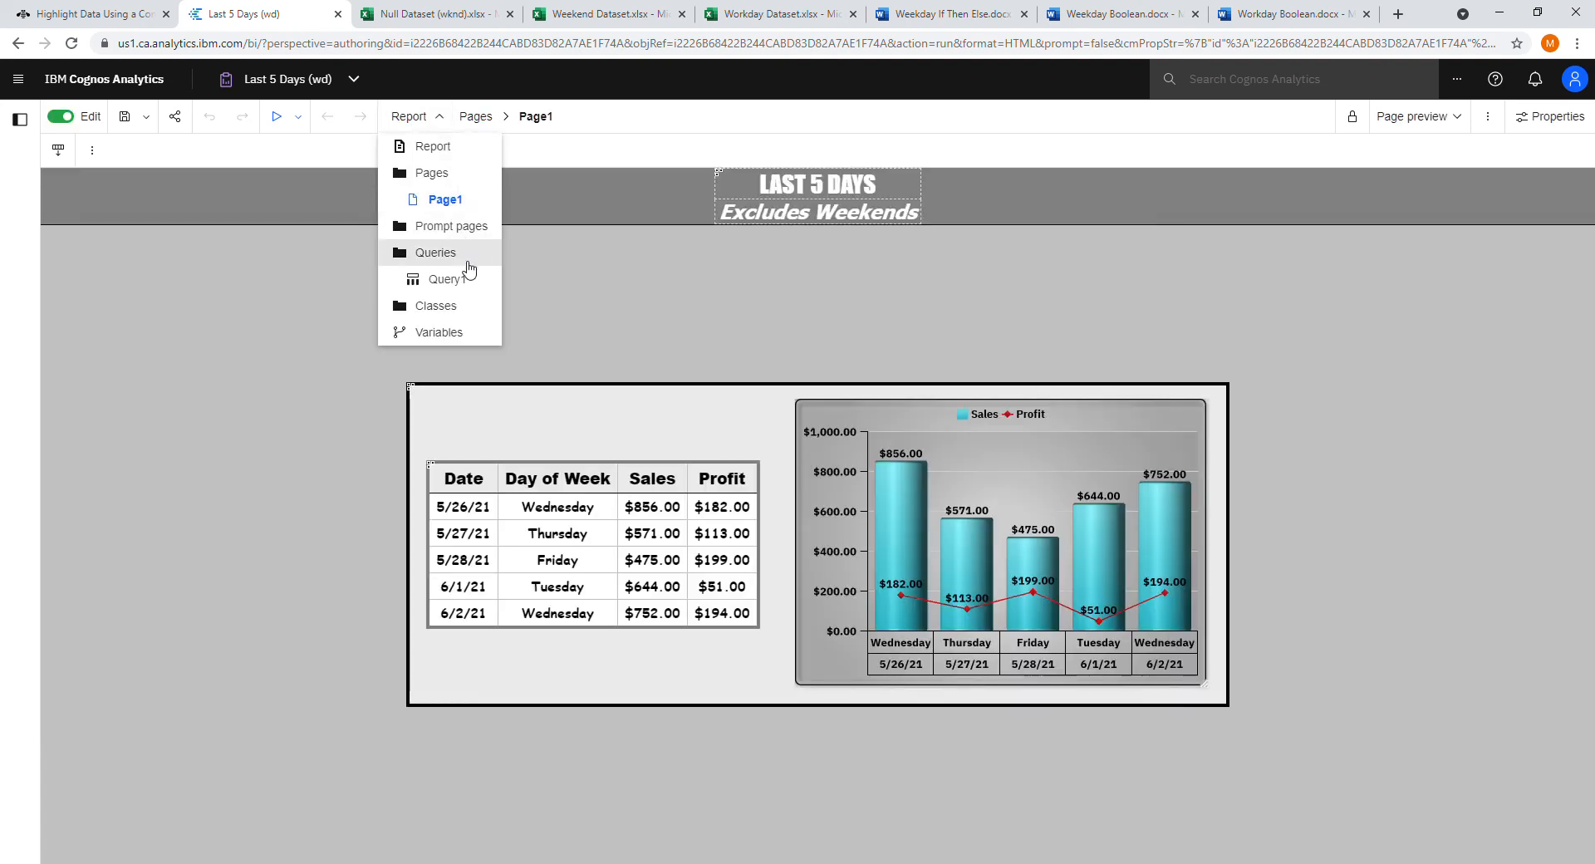
left_click(462, 278)
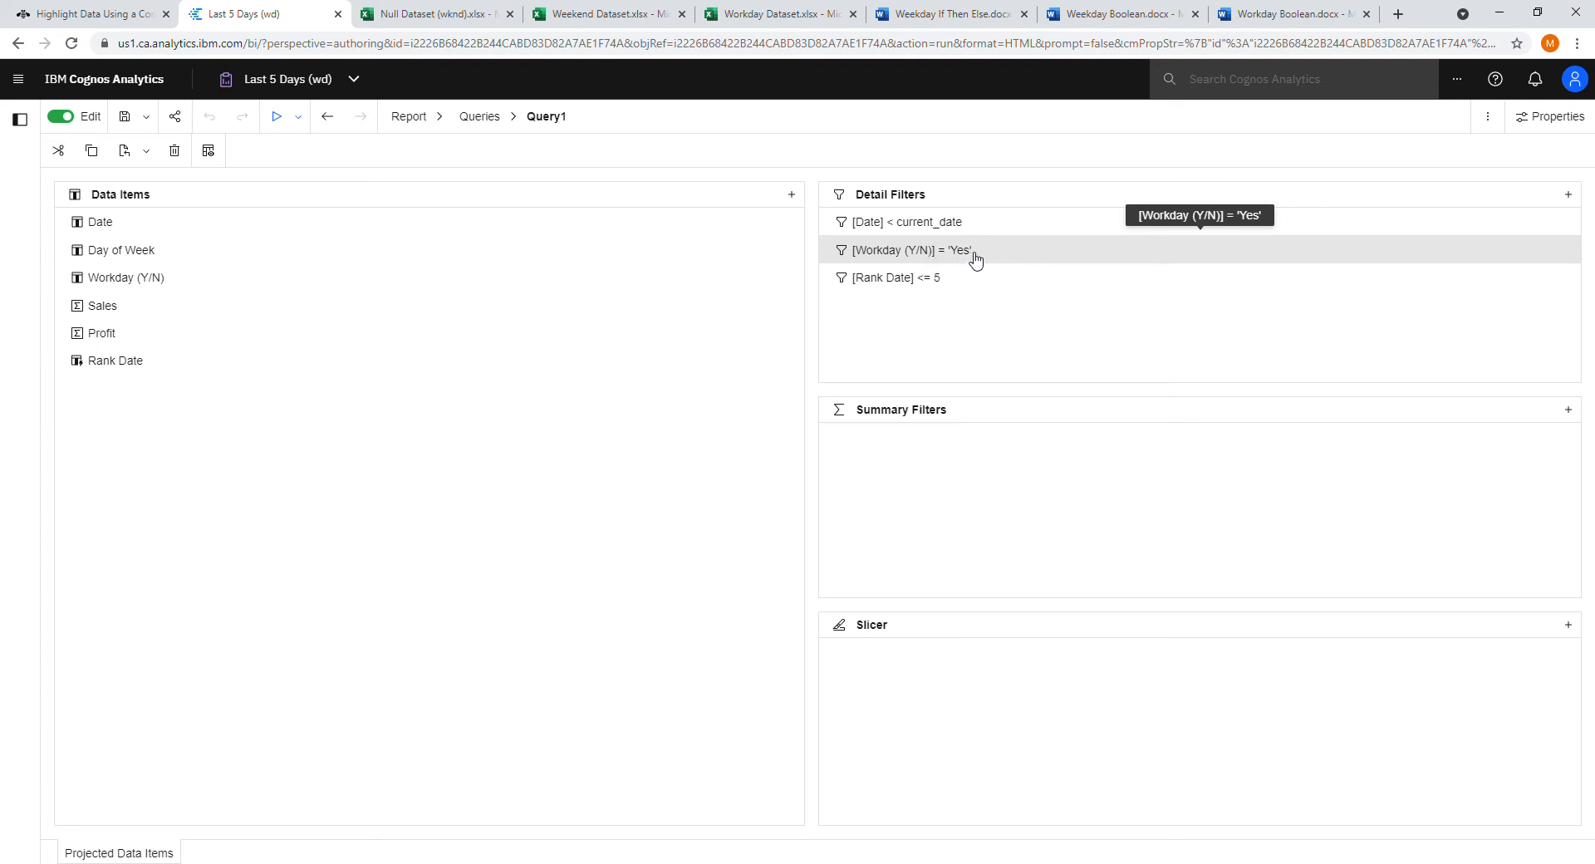
double_click(953, 281)
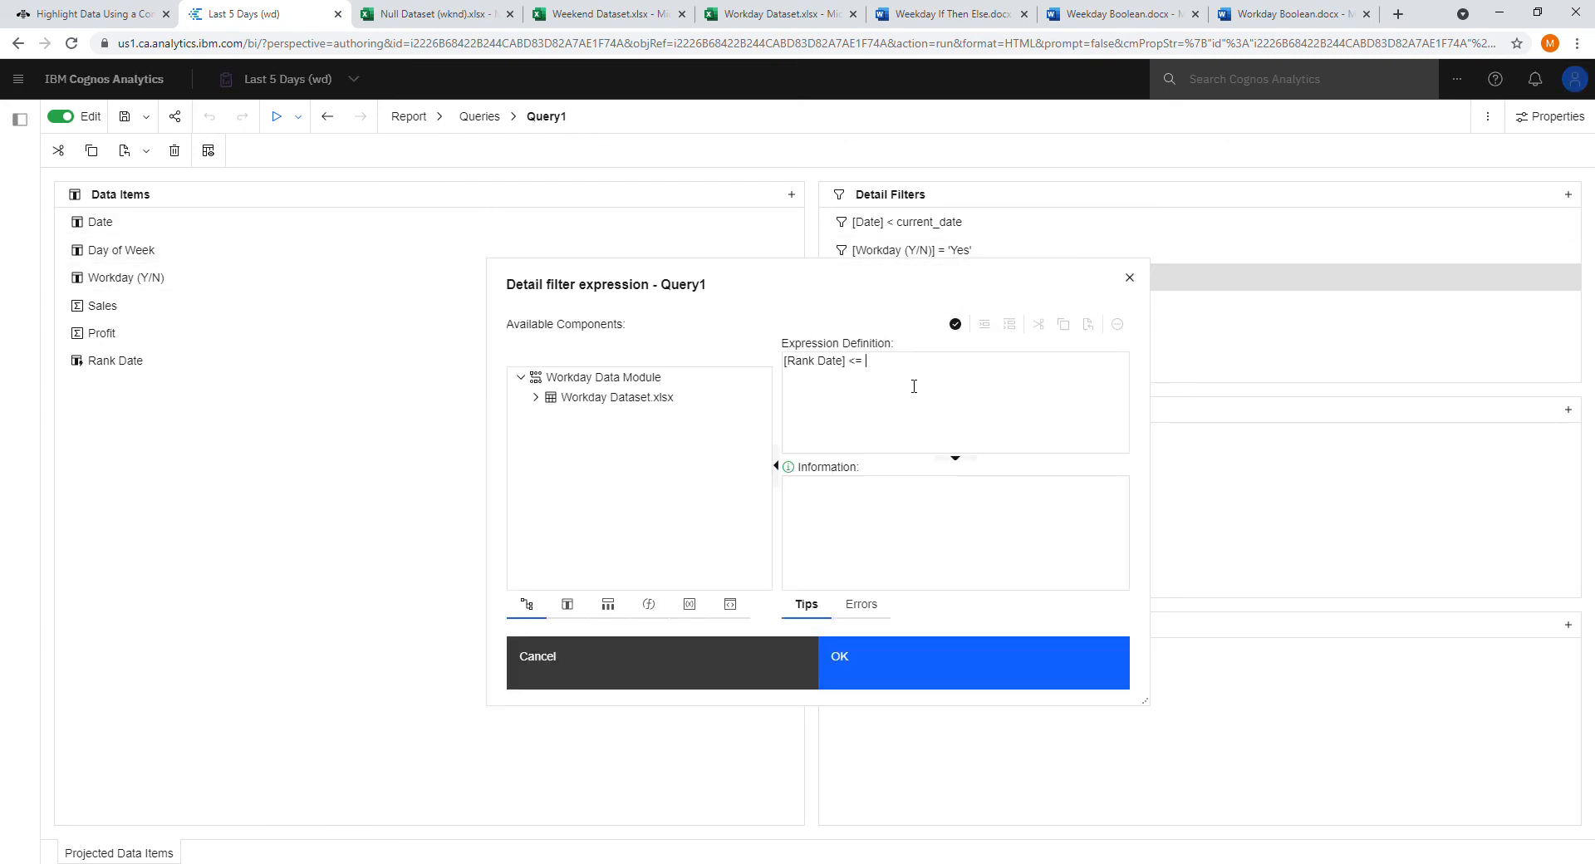
left_click(955, 324)
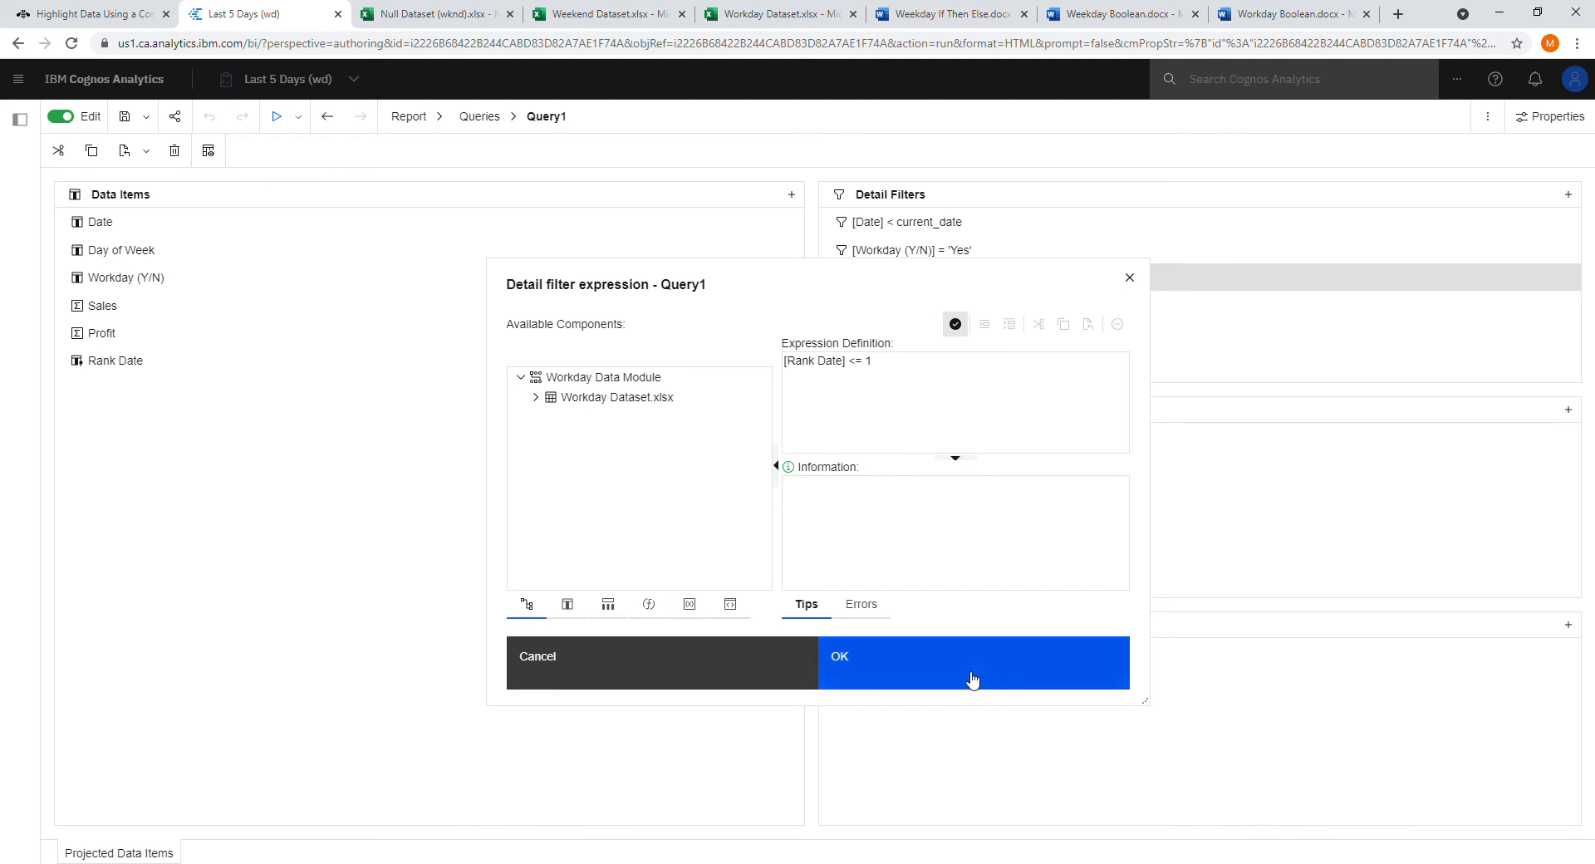
left_click(974, 677)
left_click(423, 118)
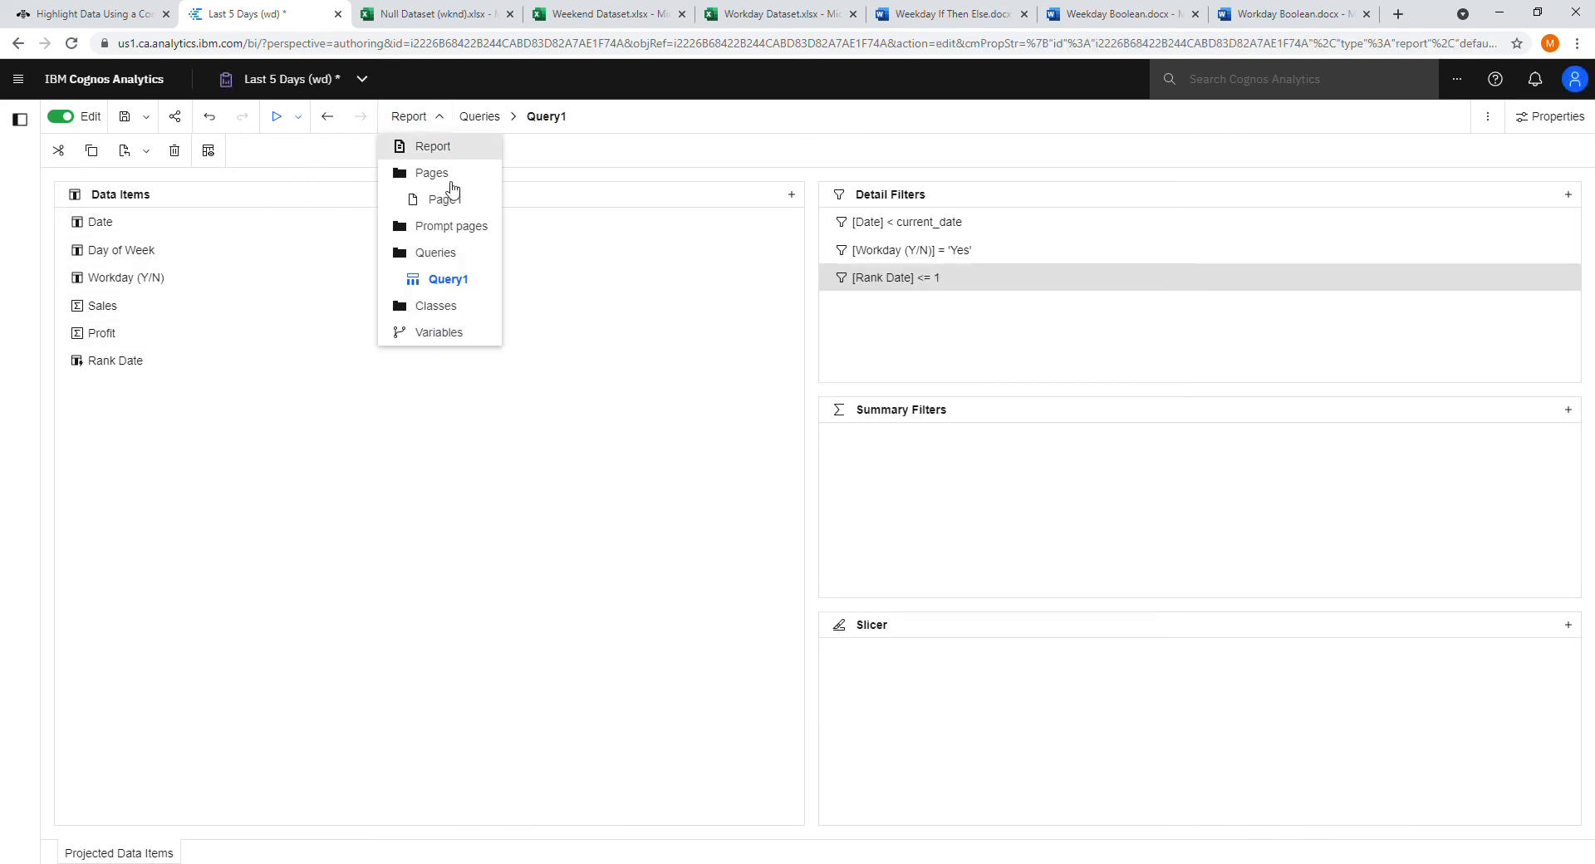
left_click(457, 206)
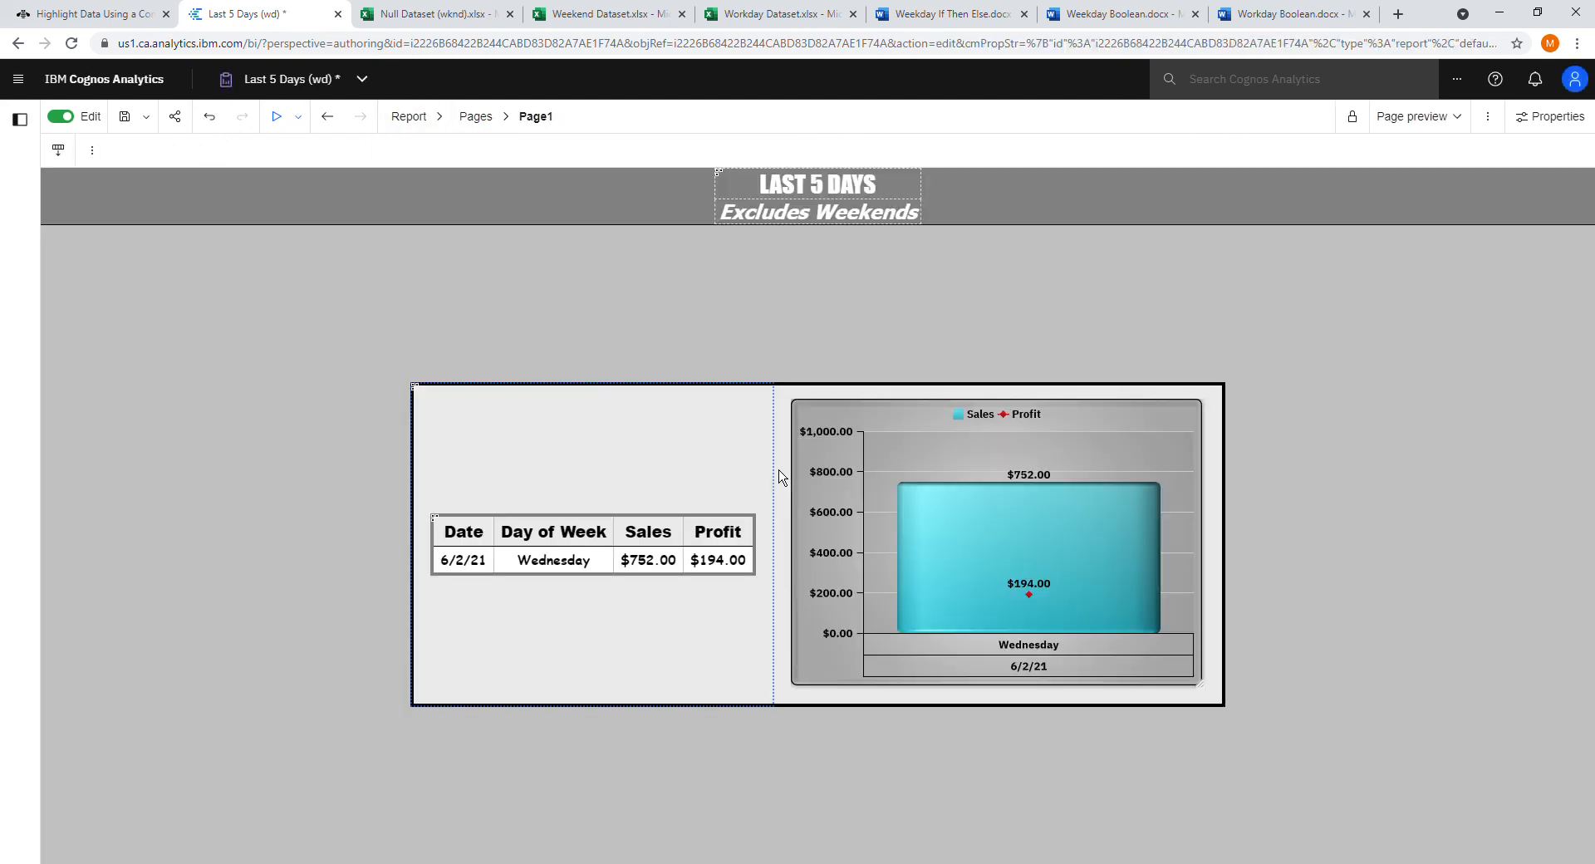
Remove the clustered line from the primary axis combinations of the combination chart
left_click(832, 411)
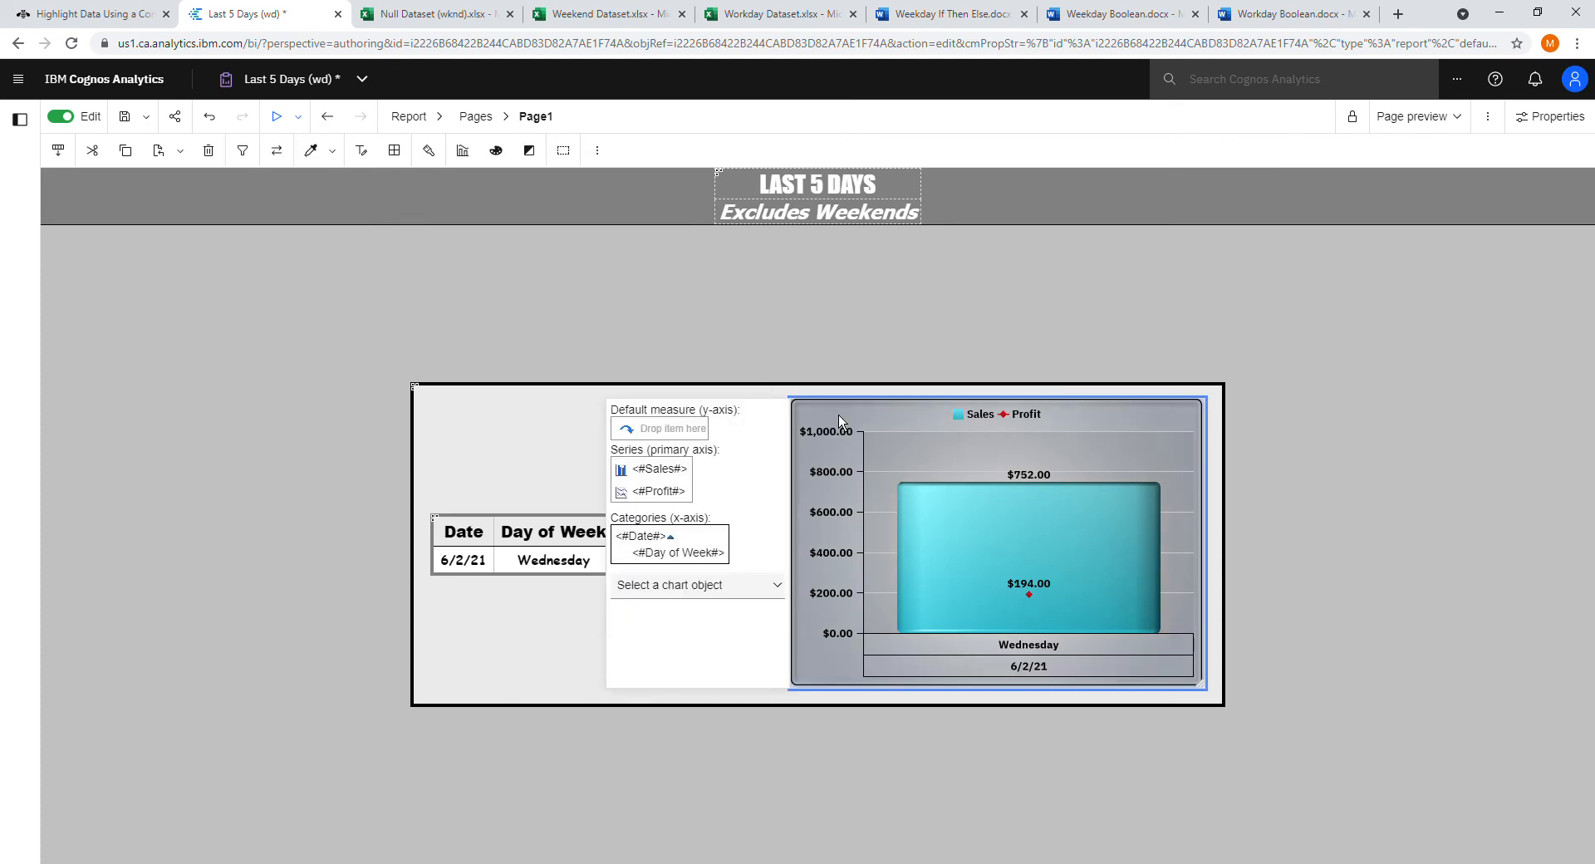
left_click(1549, 116)
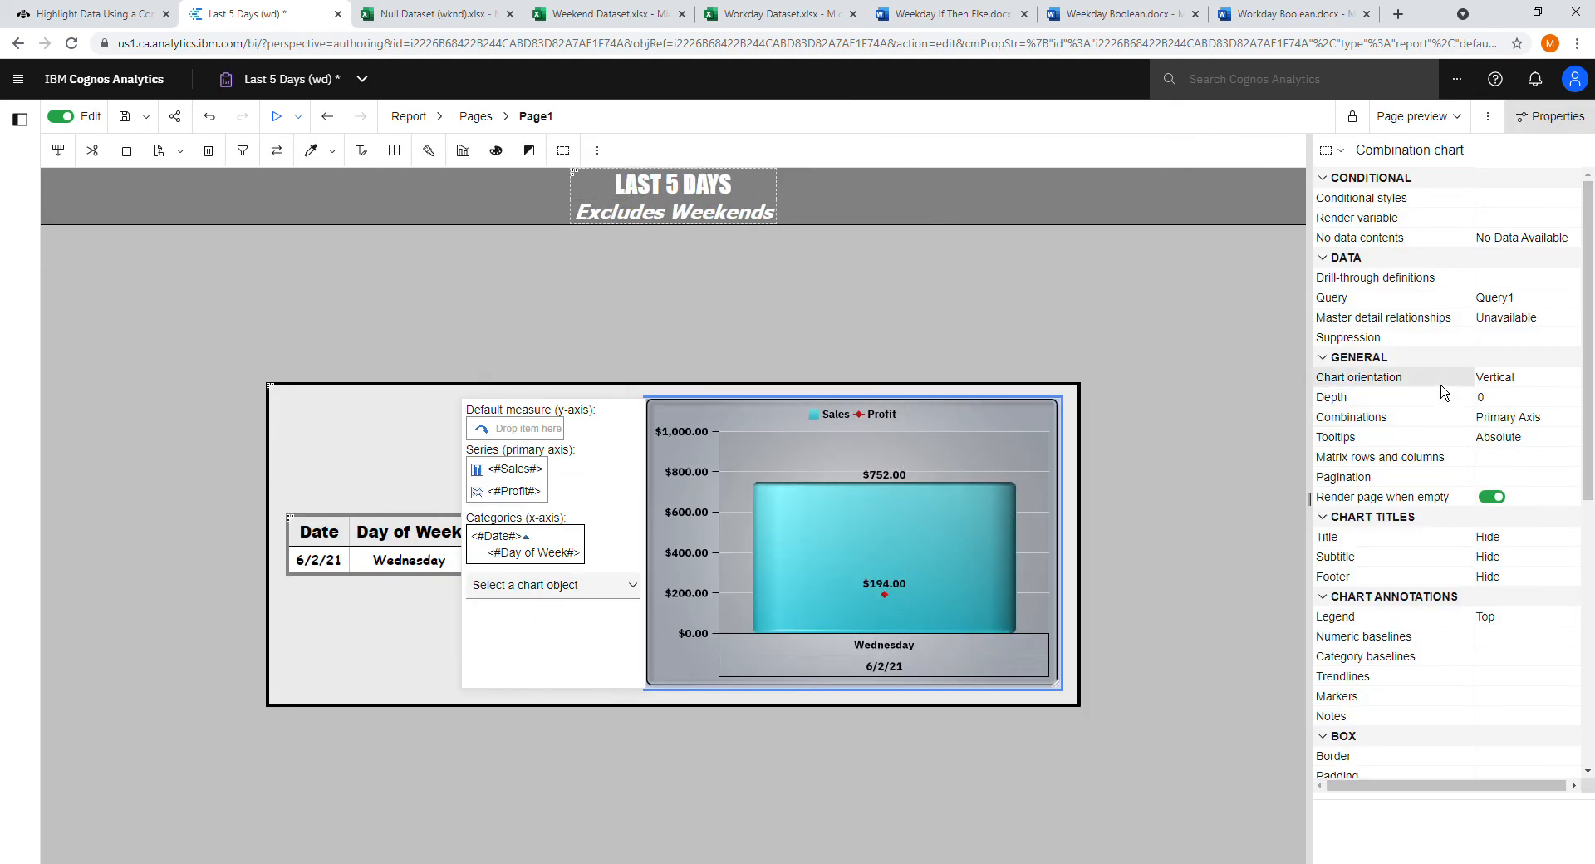
scroll(1513, 411, "down", 2)
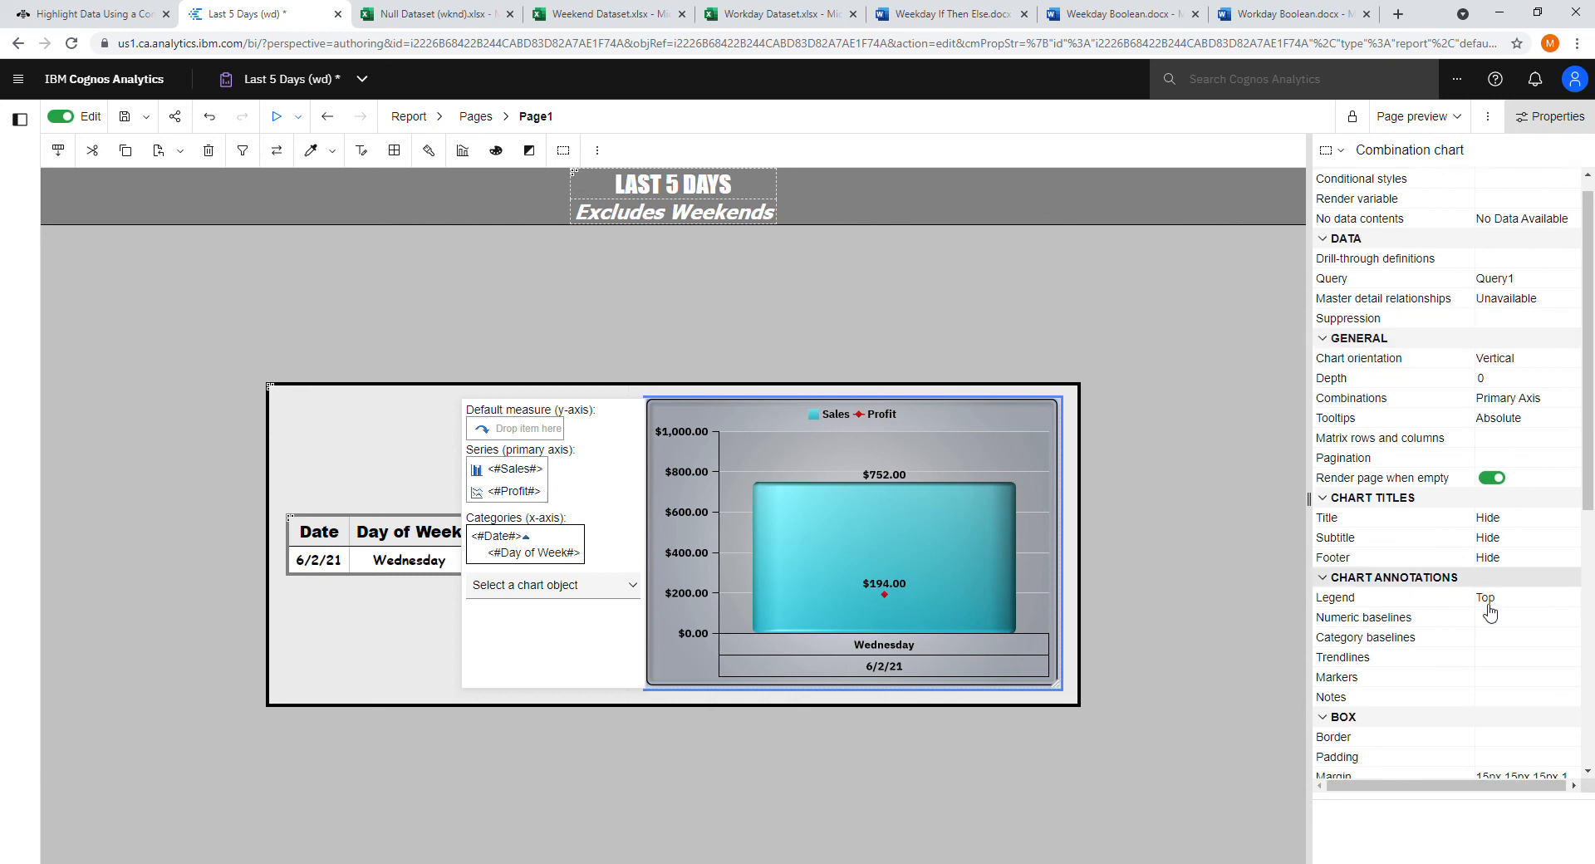
left_click(1541, 336)
left_click(1567, 333)
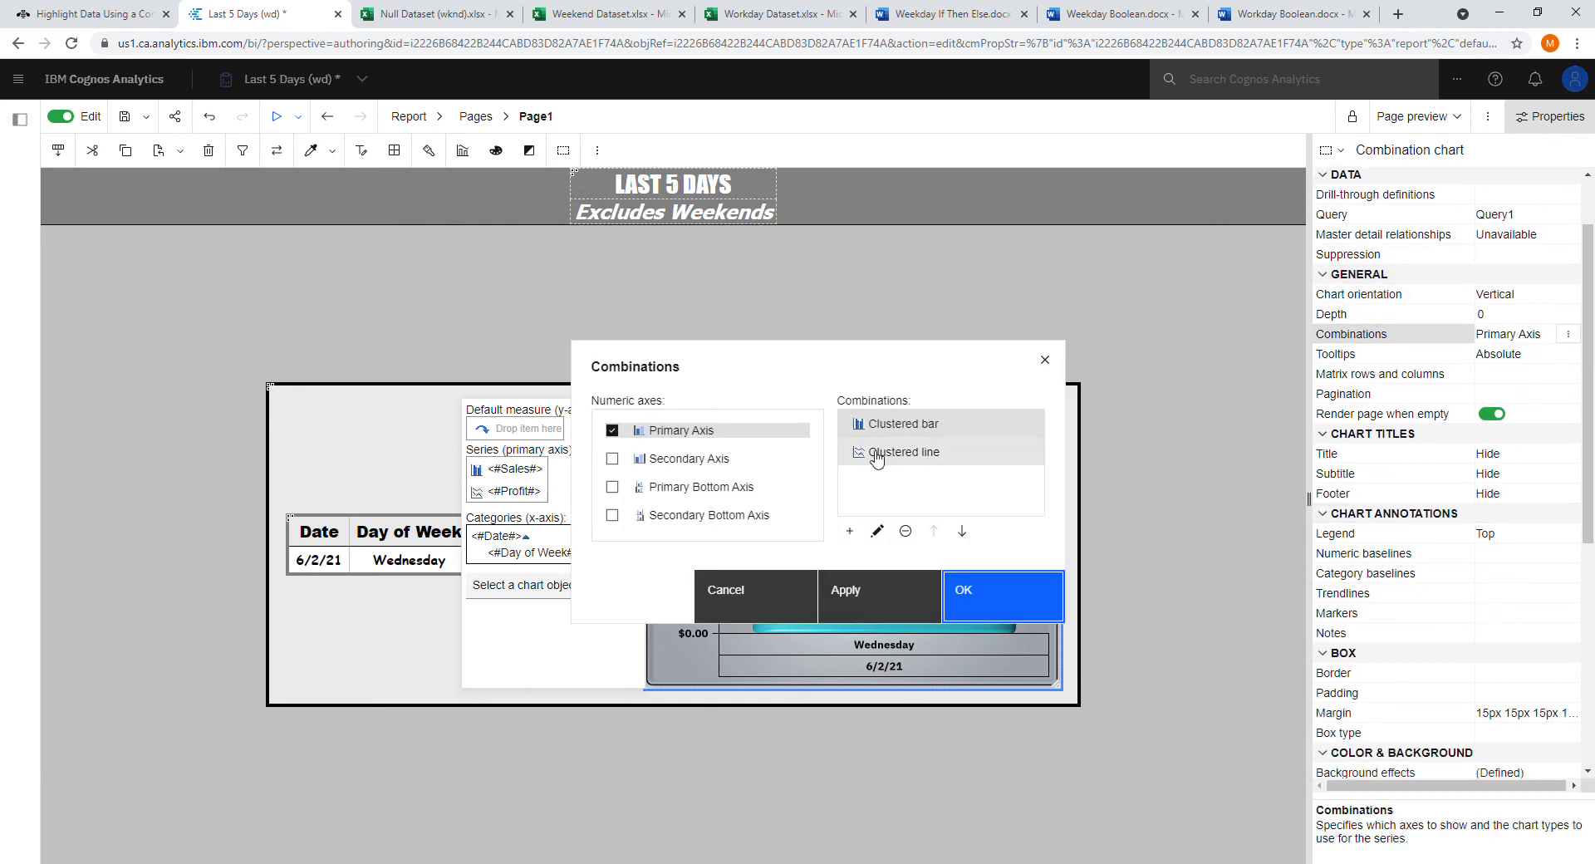
left_click(880, 452)
left_click(905, 531)
left_click(991, 616)
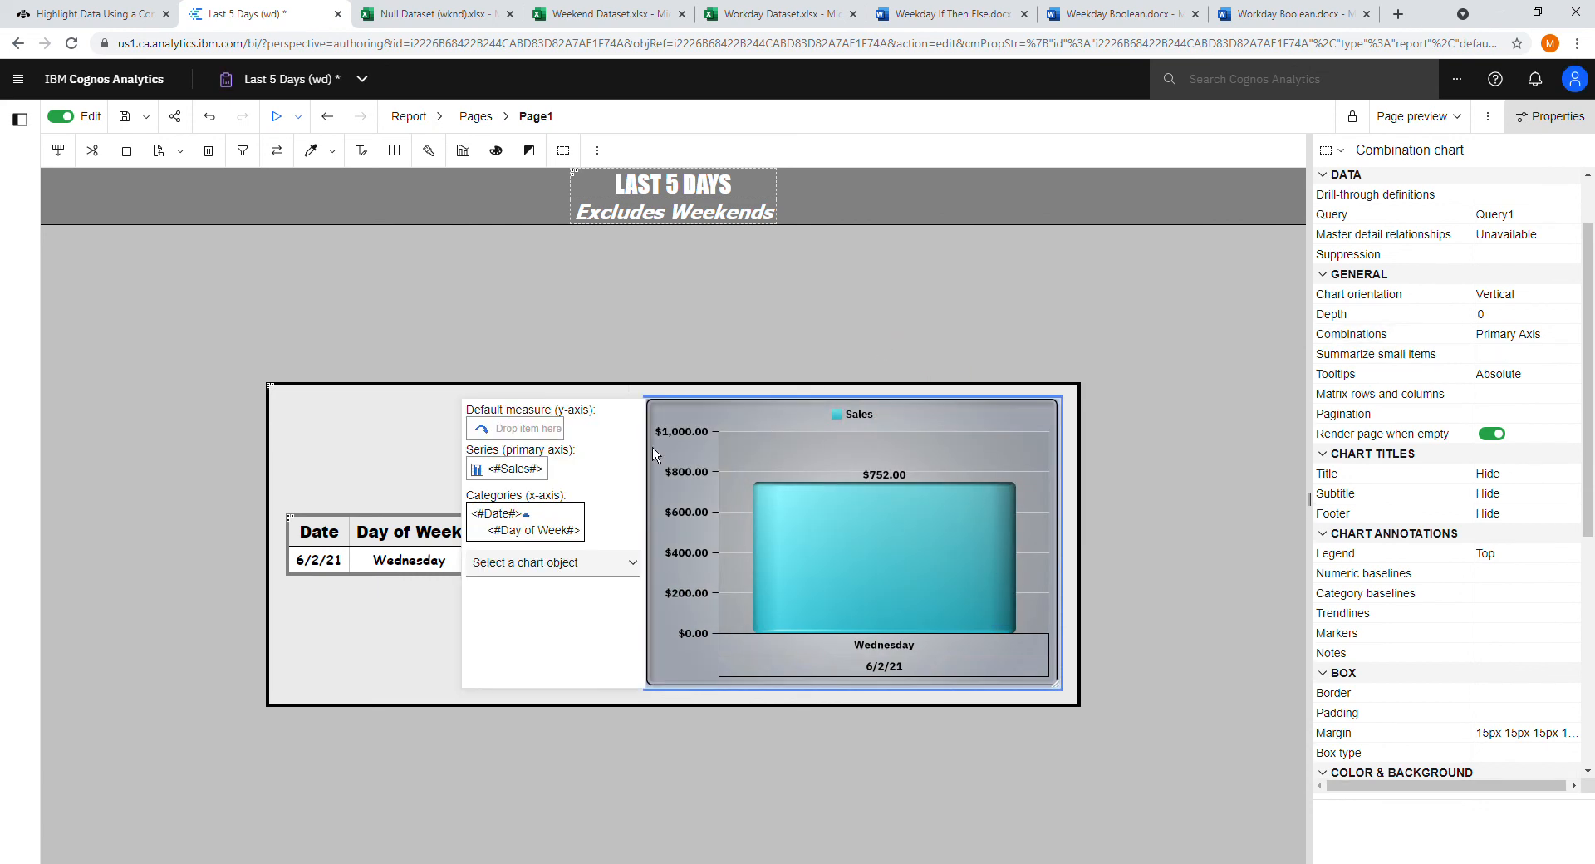
Cut Sales from the combination chart's series and Date and Day of Week from its categories
left_click(515, 468)
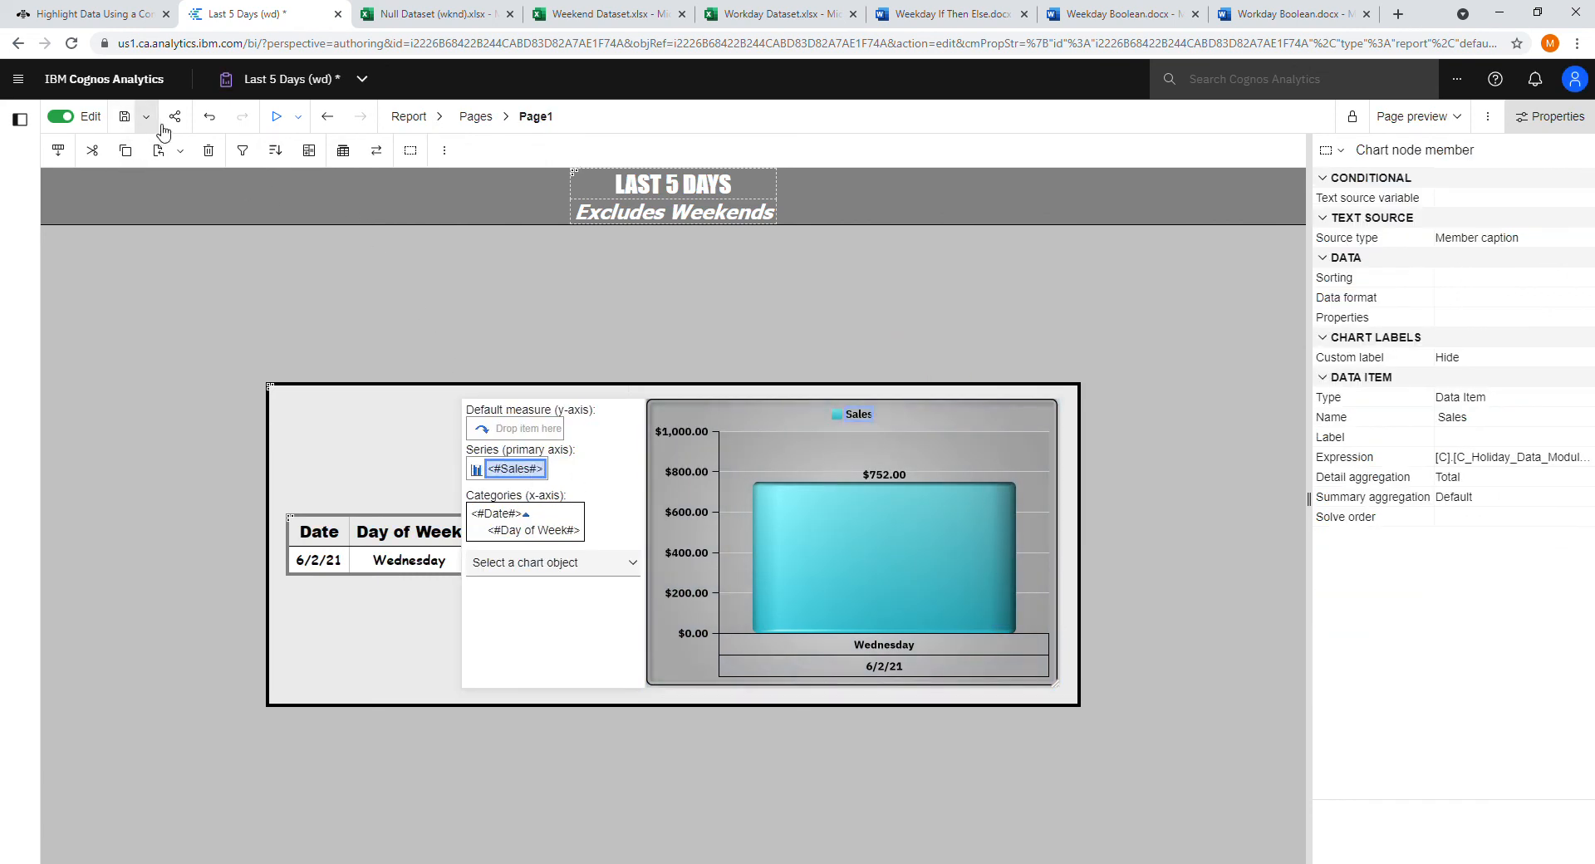
left_click(92, 150)
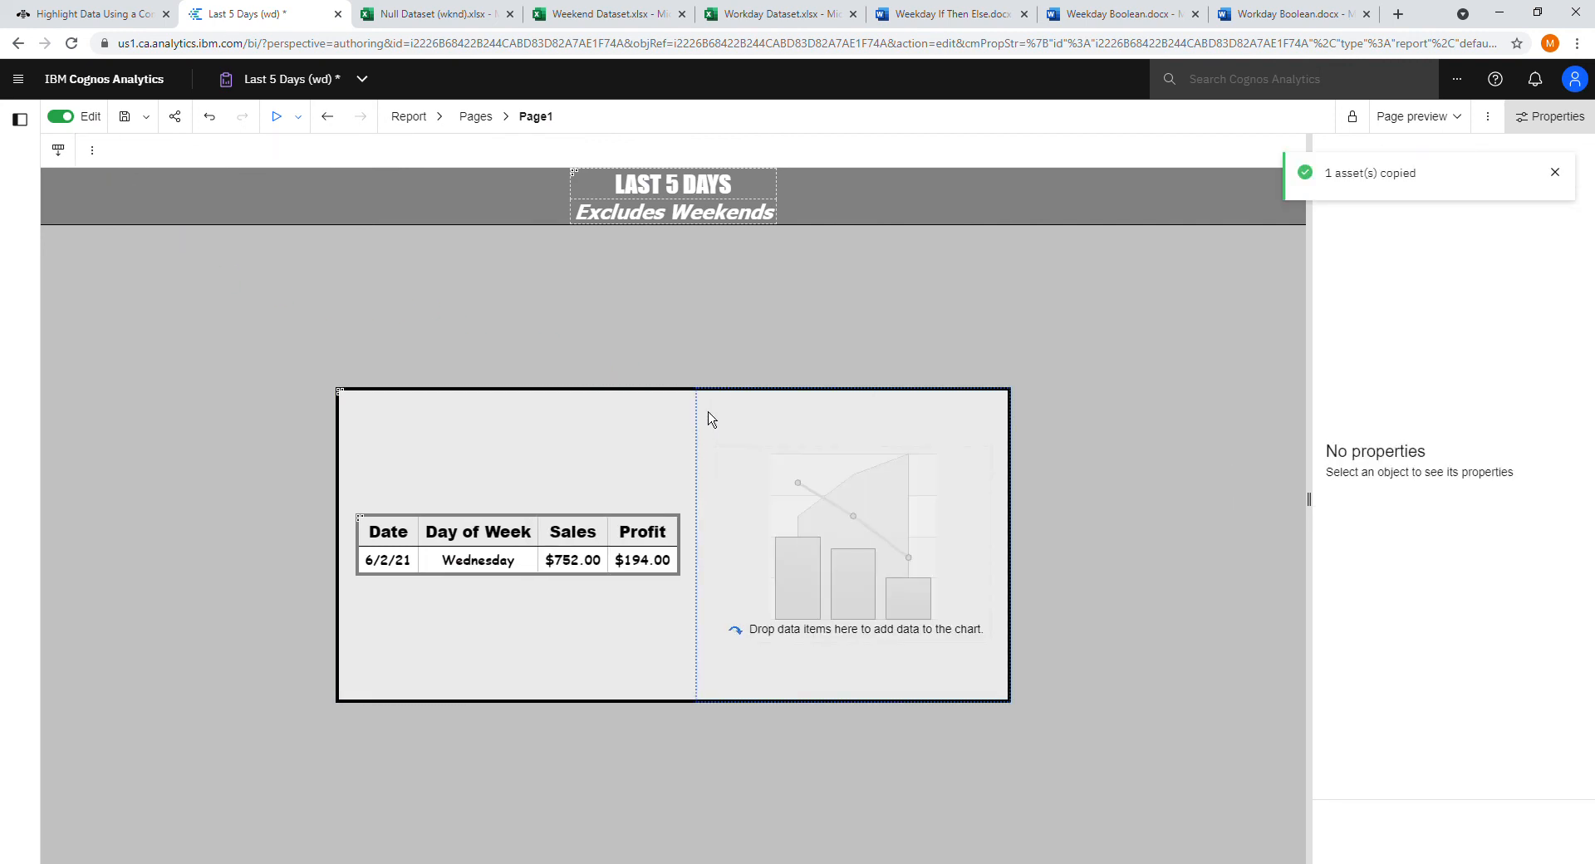
left_click(764, 459)
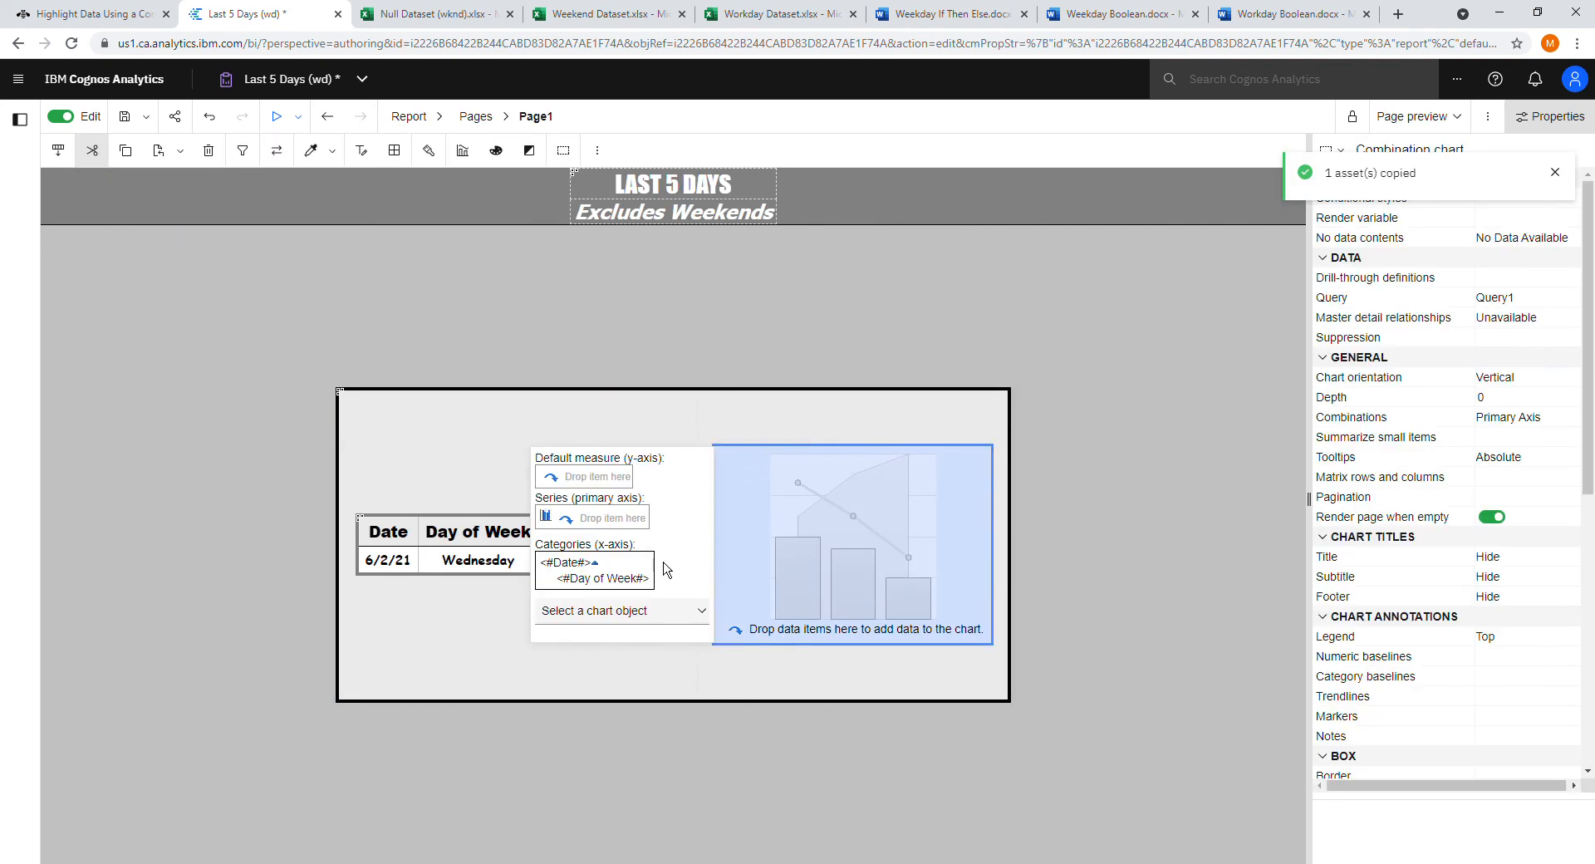
left_click(581, 562)
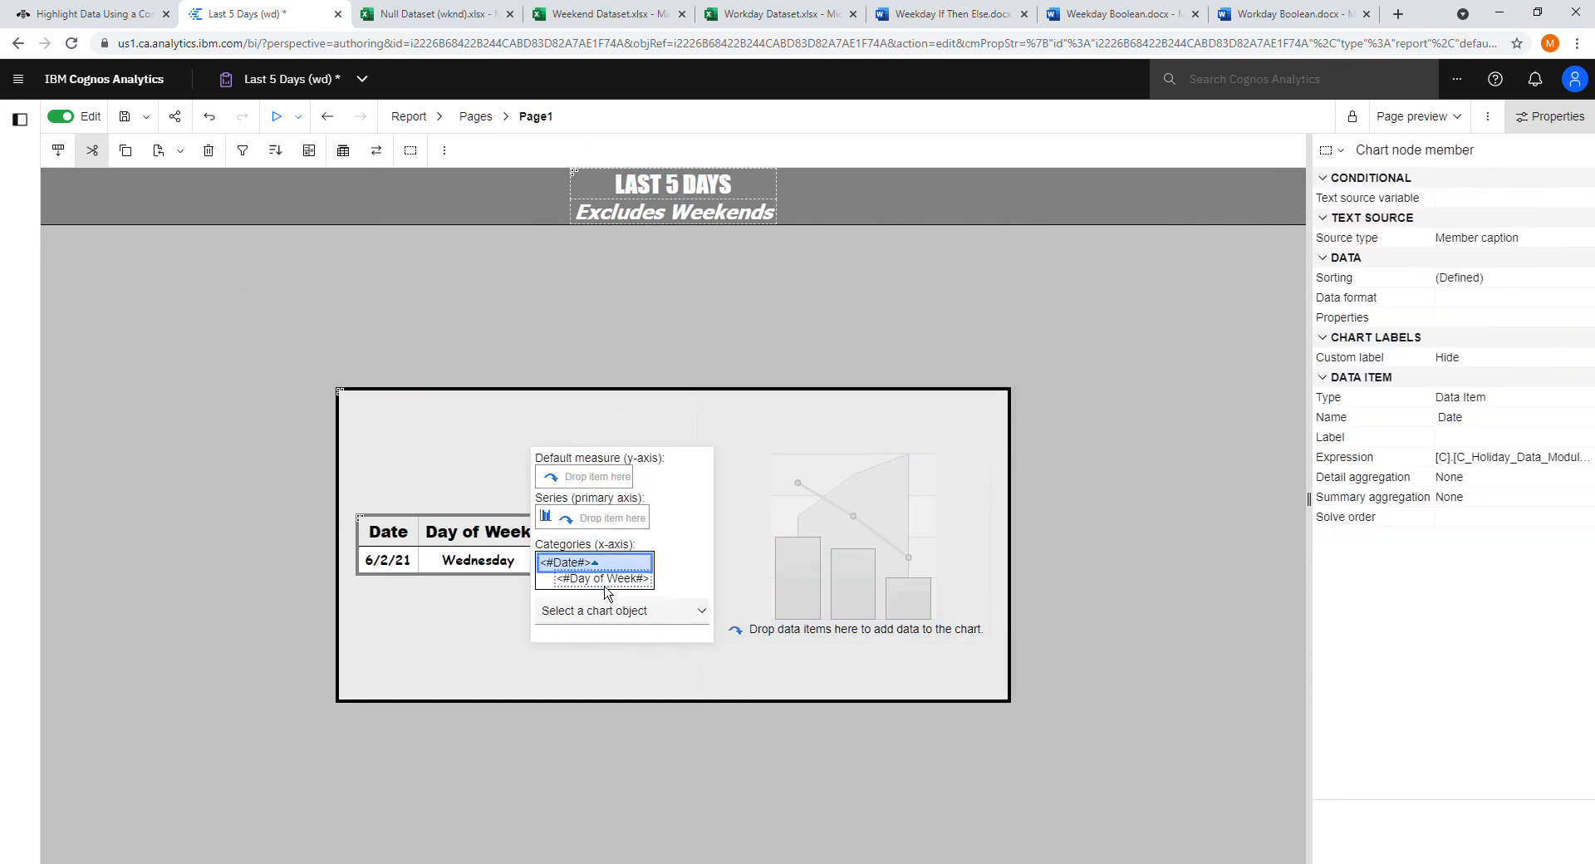
left_click(607, 592)
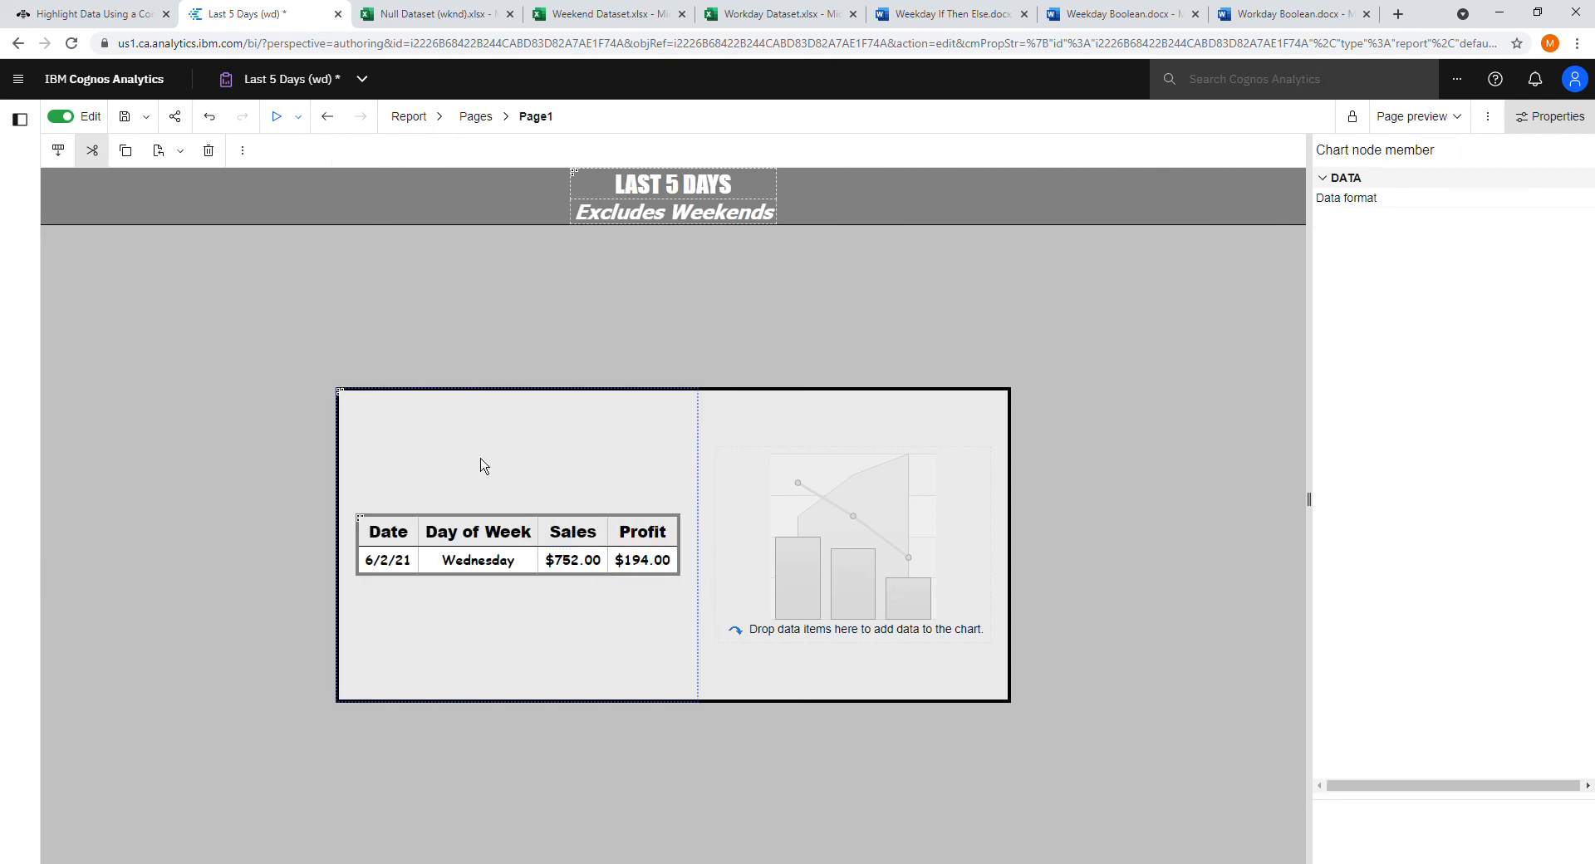
left_click(87, 159)
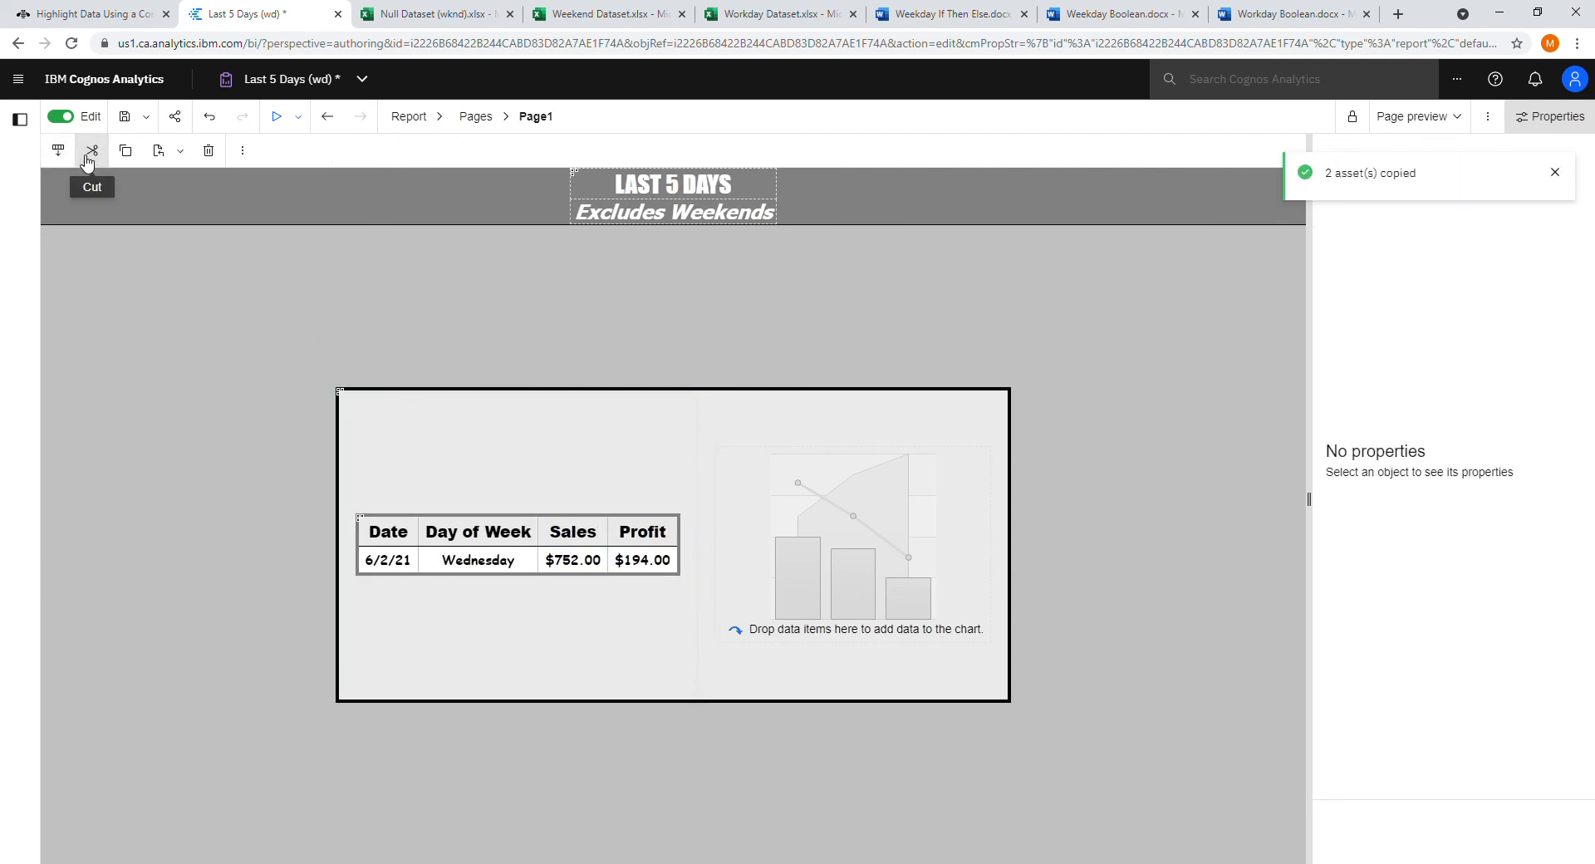
Add the Query1 data items Sales and Profit side by side as categories of the combination chart
left_click(764, 453)
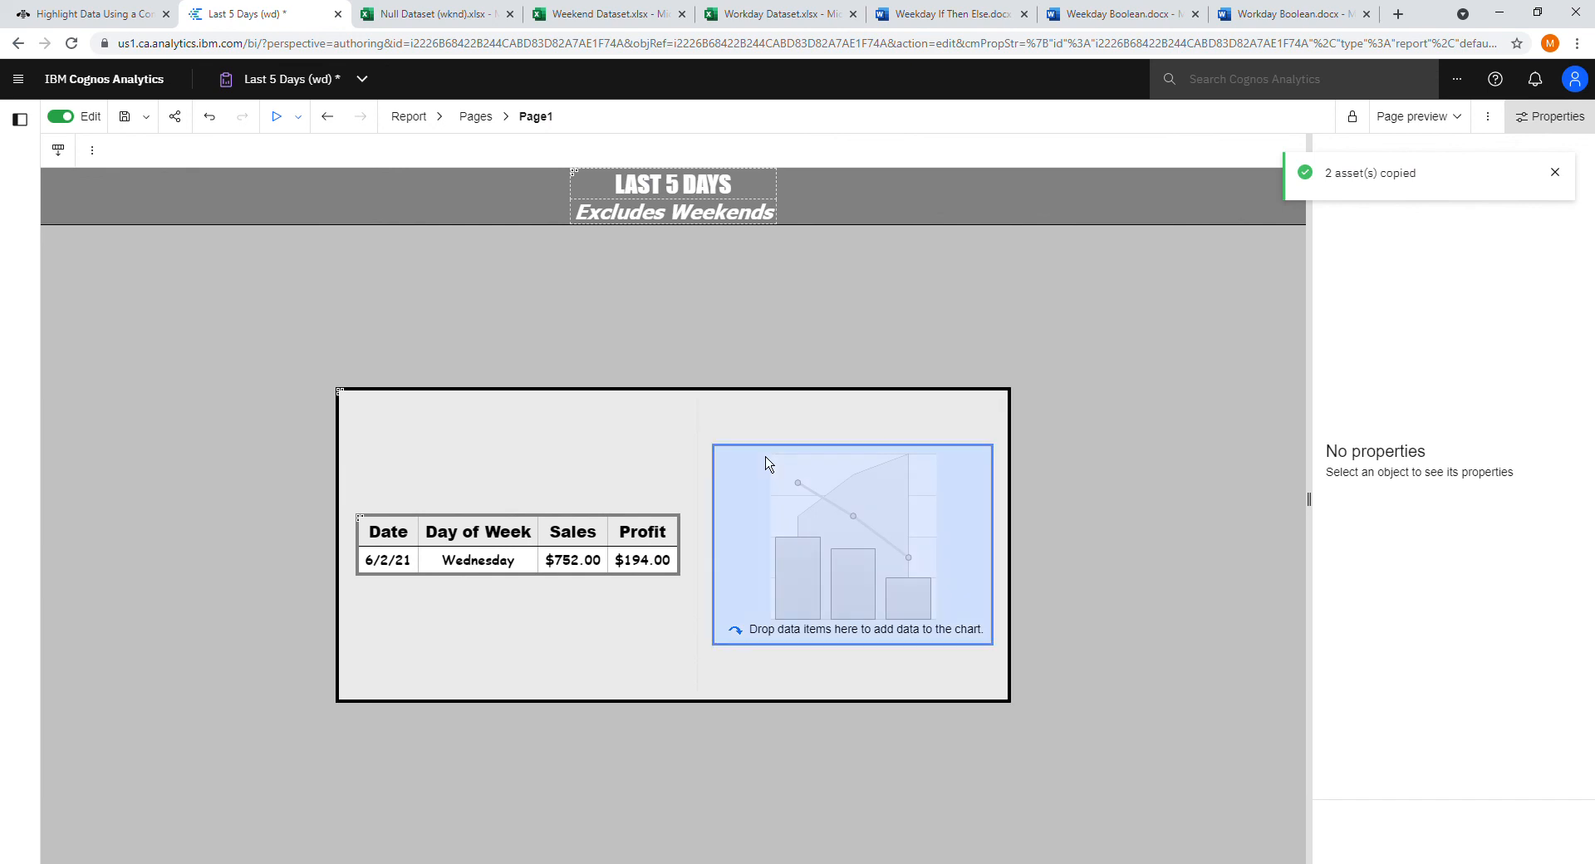
left_click(21, 124)
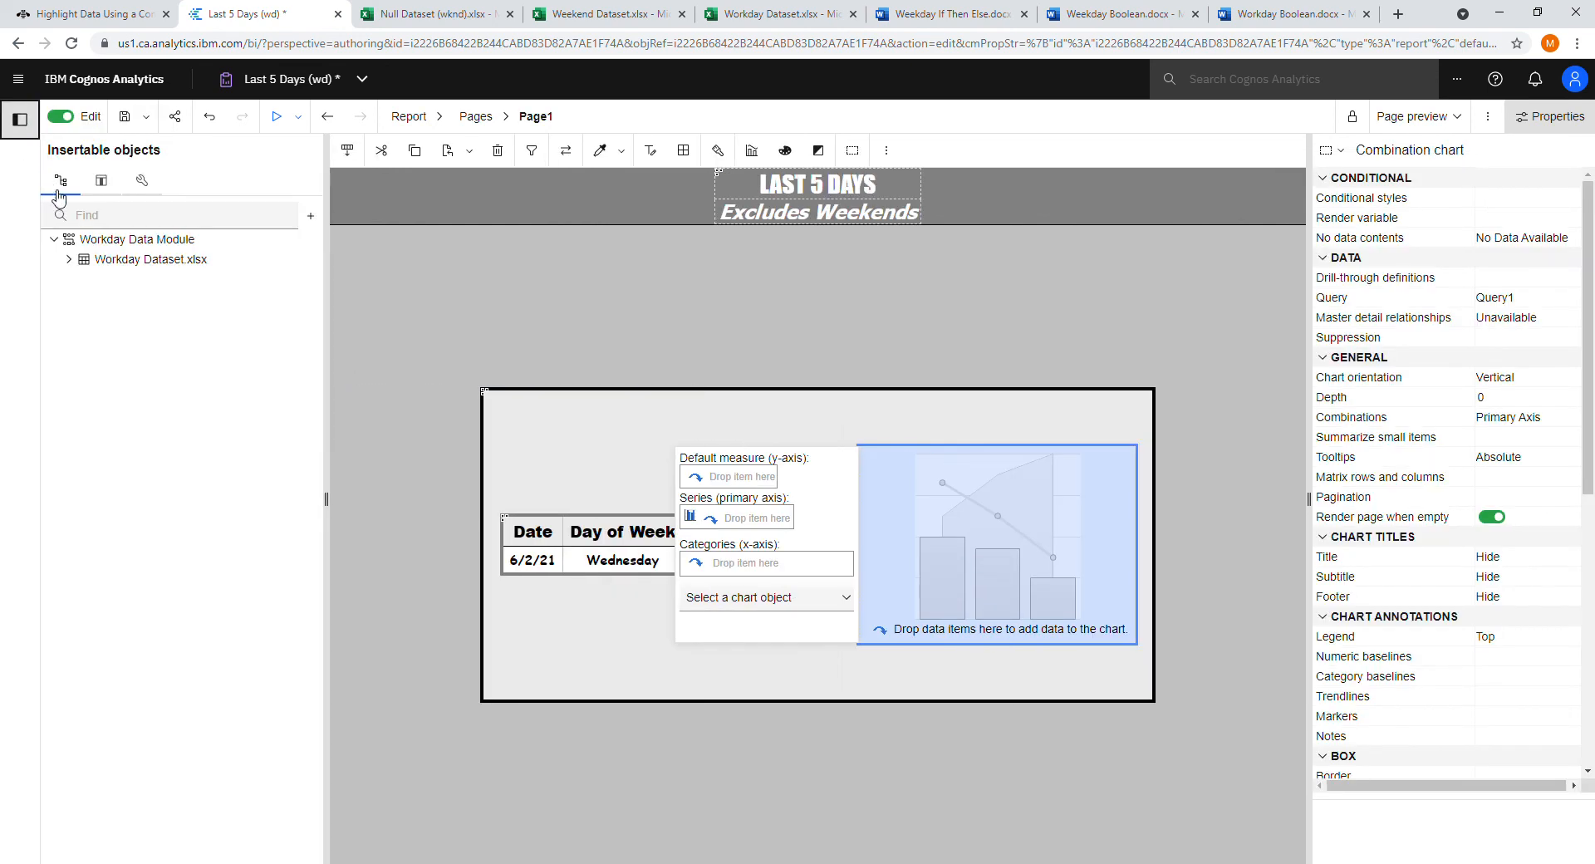
left_click(101, 180)
left_click_drag(129, 308, 729, 582)
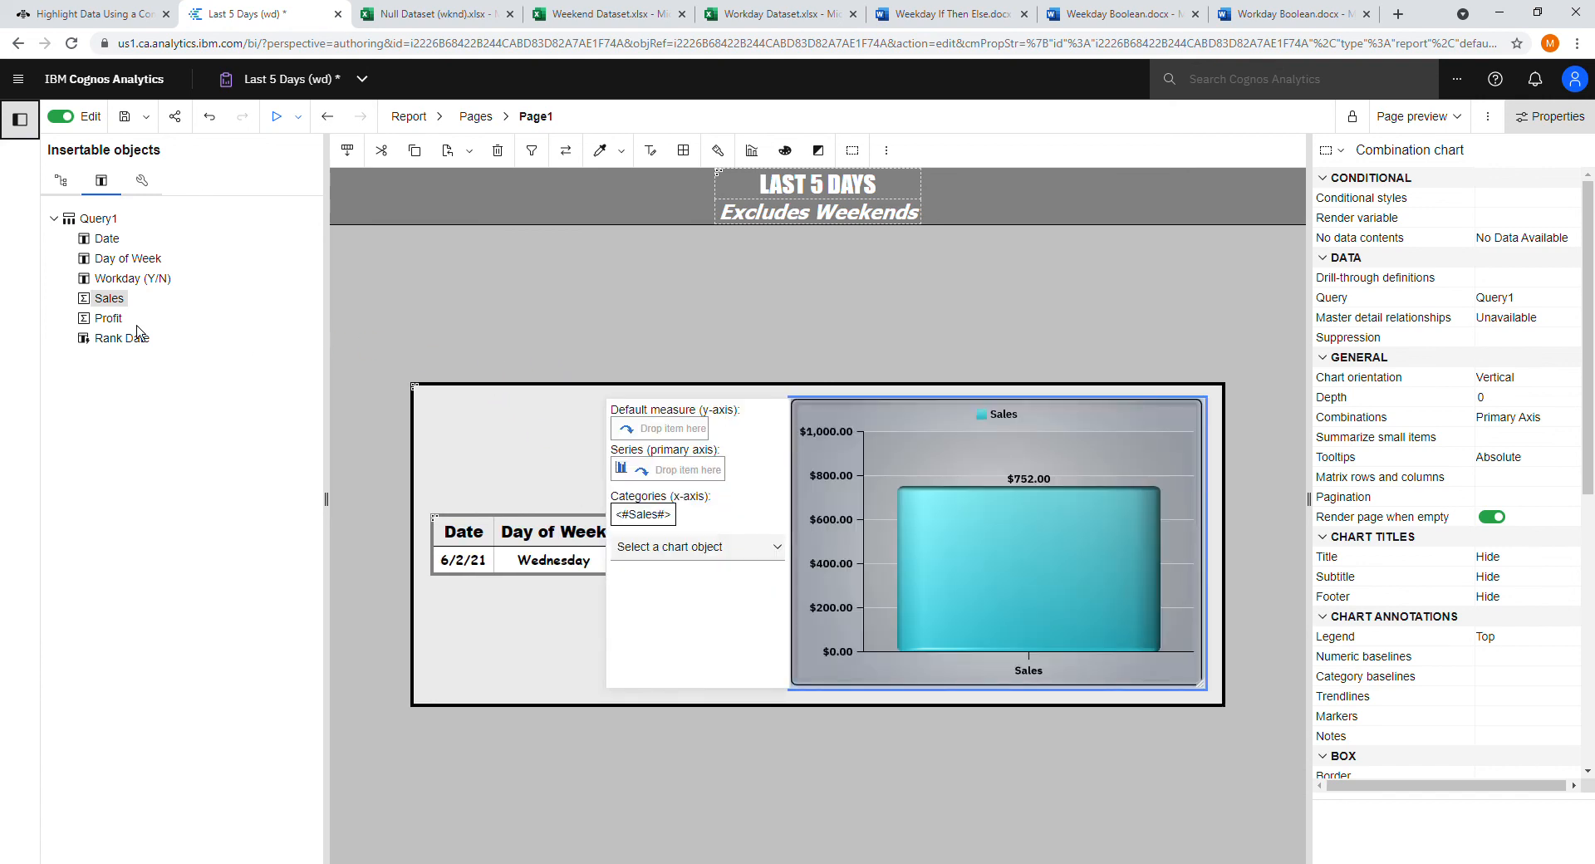
left_click_drag(112, 318, 678, 528)
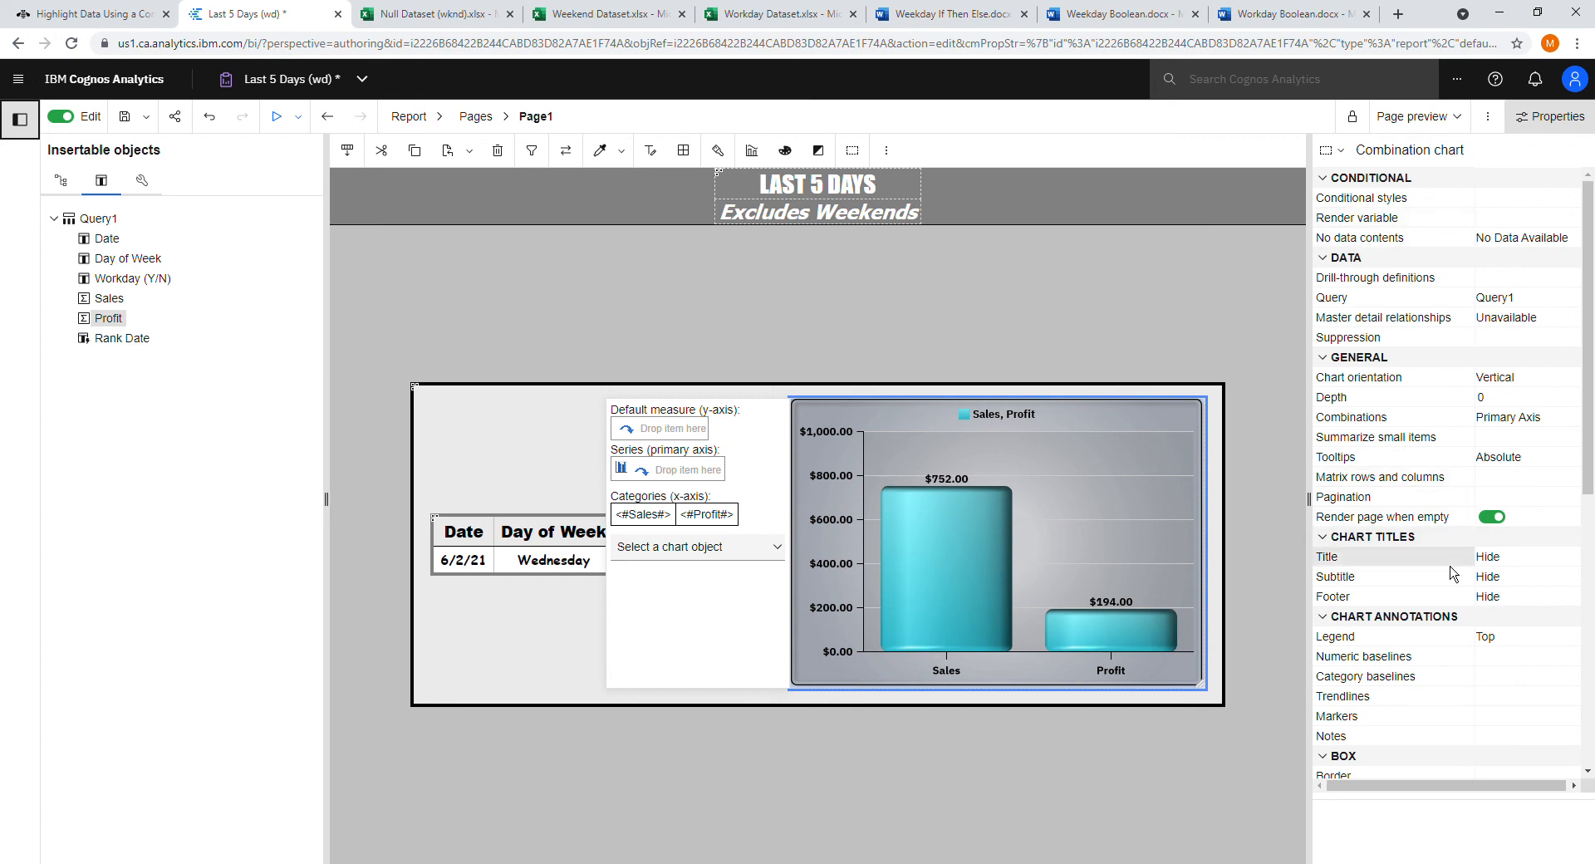
Set the combination chart's title to Show and switch the page to design view
scroll(1550, 510, "down", 1)
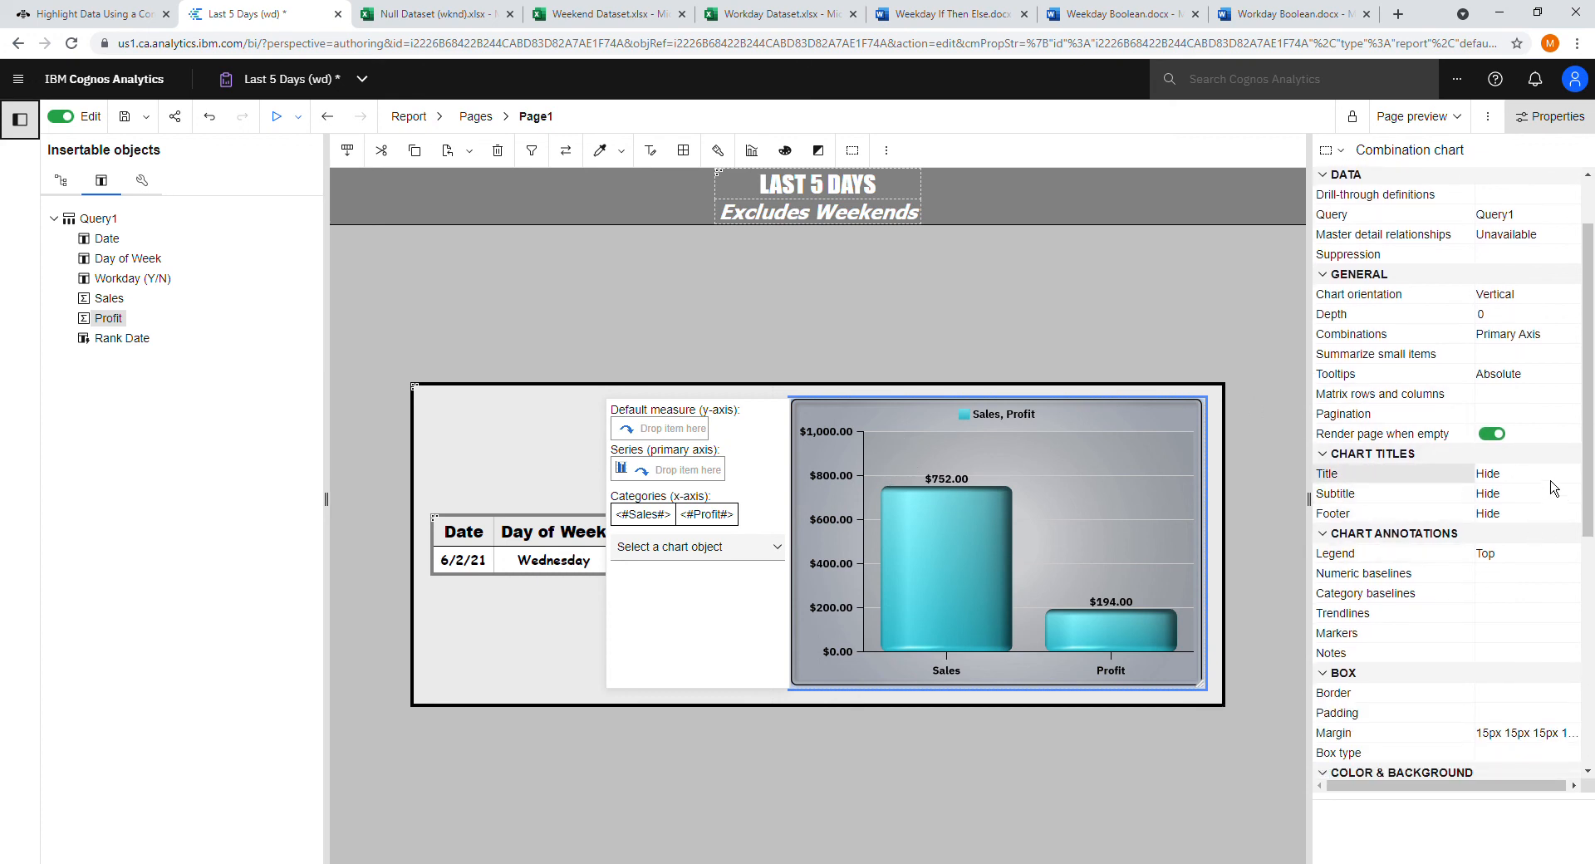
double_click(1553, 482)
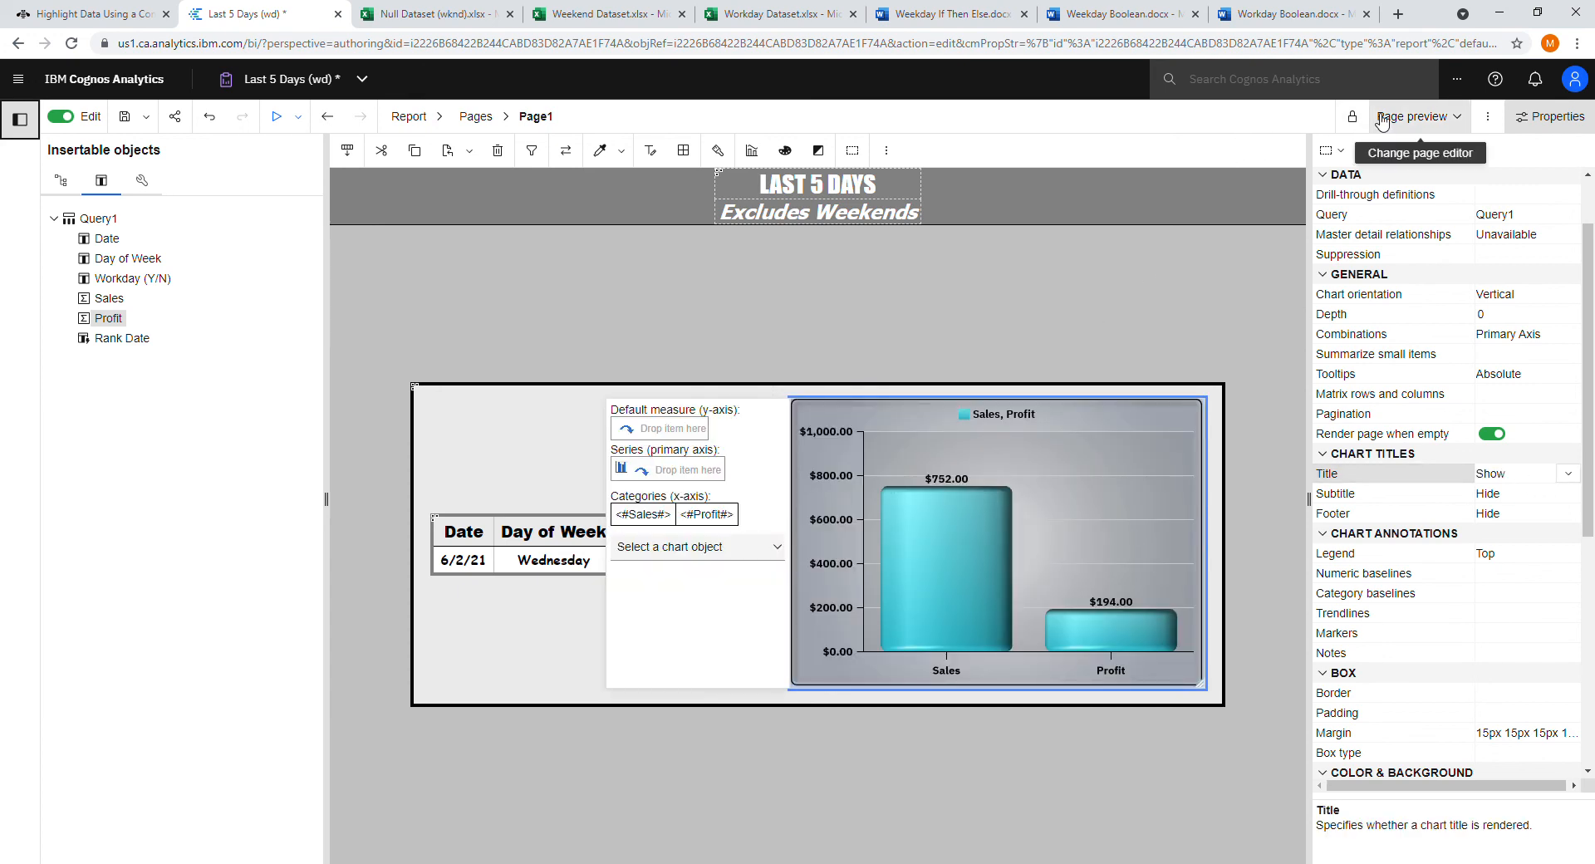
left_click(1381, 122)
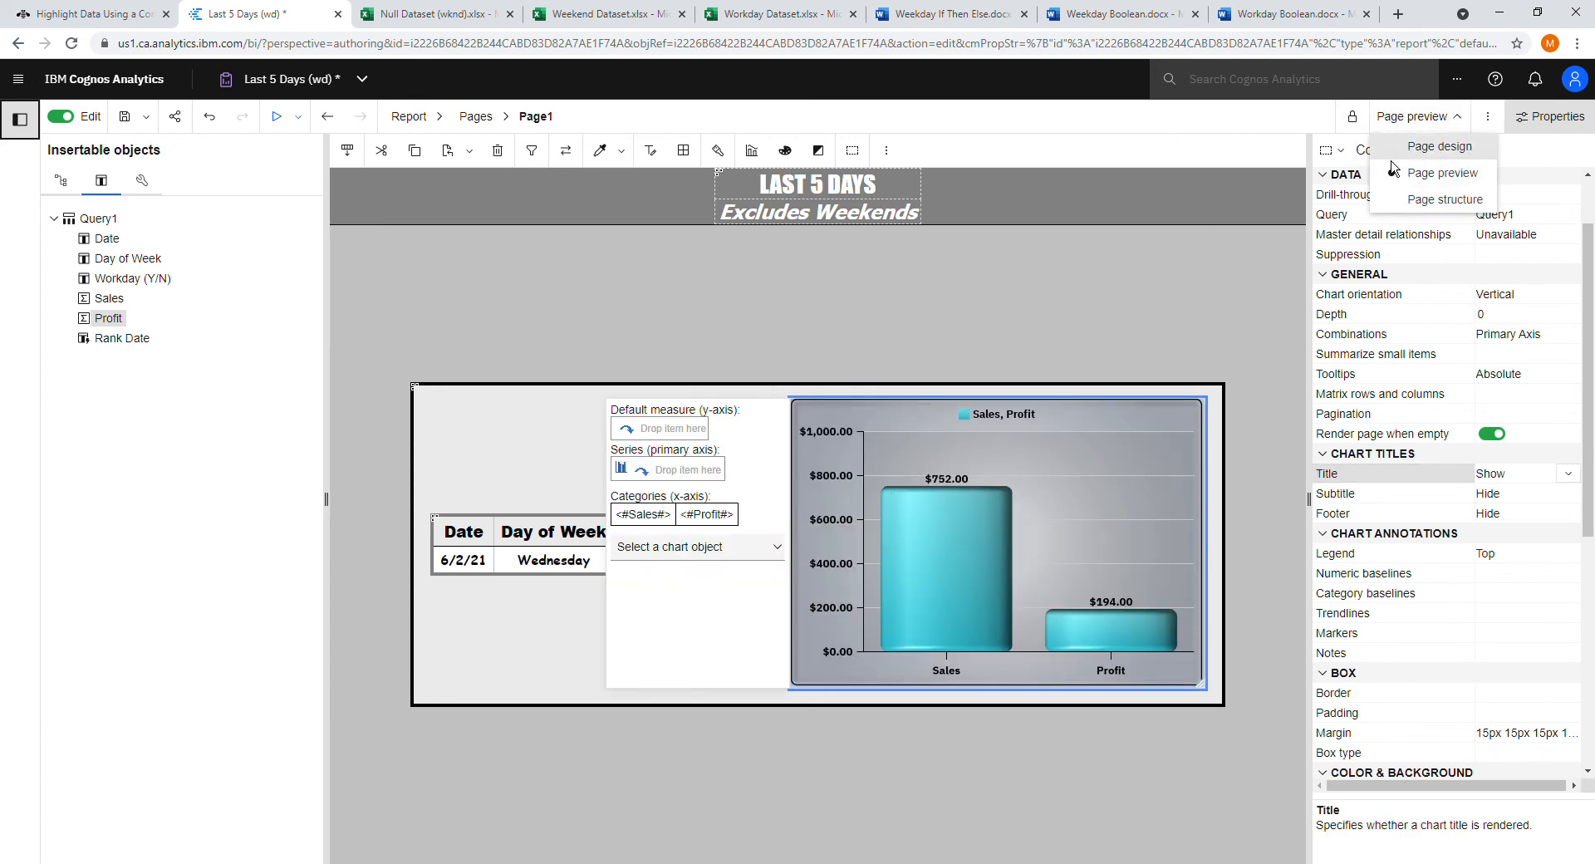
left_click(1386, 156)
Set the chart title's source type to Data item value with Day of Week, and return to page preview
double_click(918, 448)
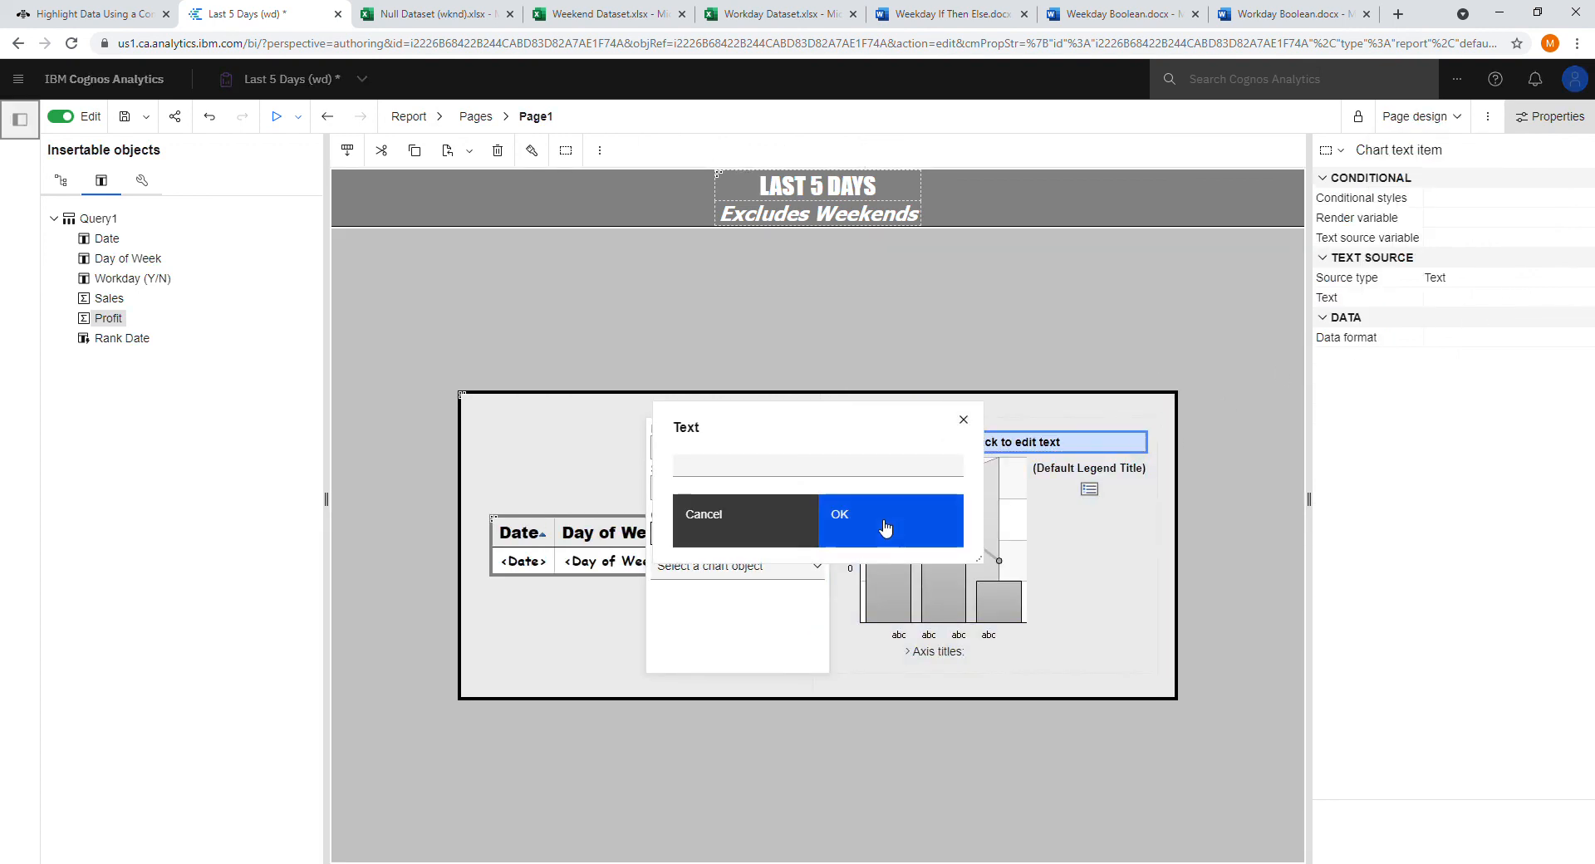
left_click(883, 523)
left_click(1487, 277)
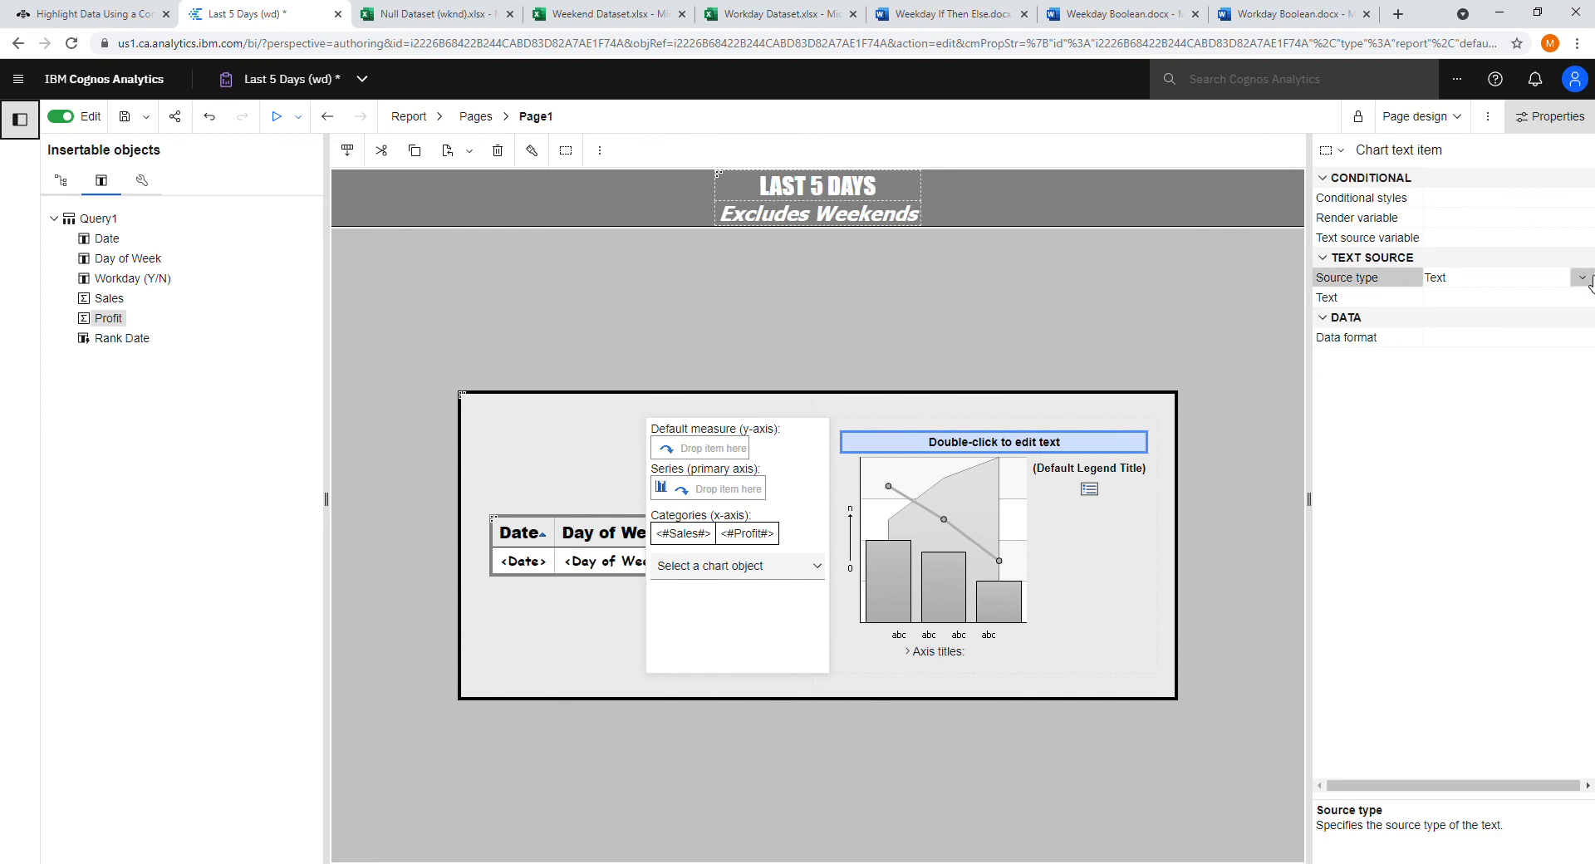
left_click(1545, 332)
left_click(1576, 298)
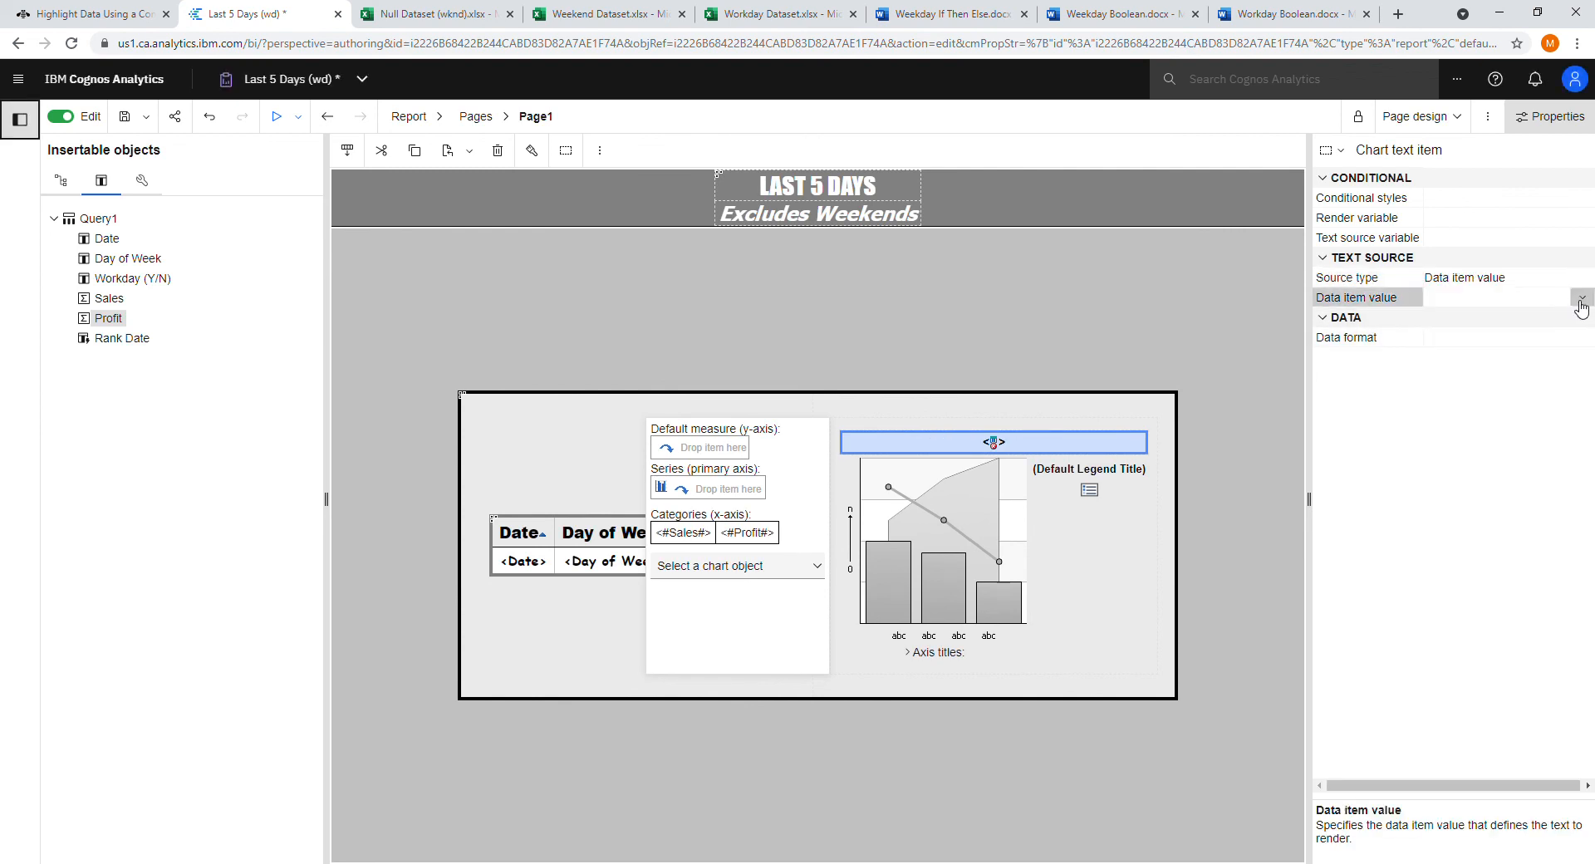
left_click(1582, 297)
left_click(1568, 352)
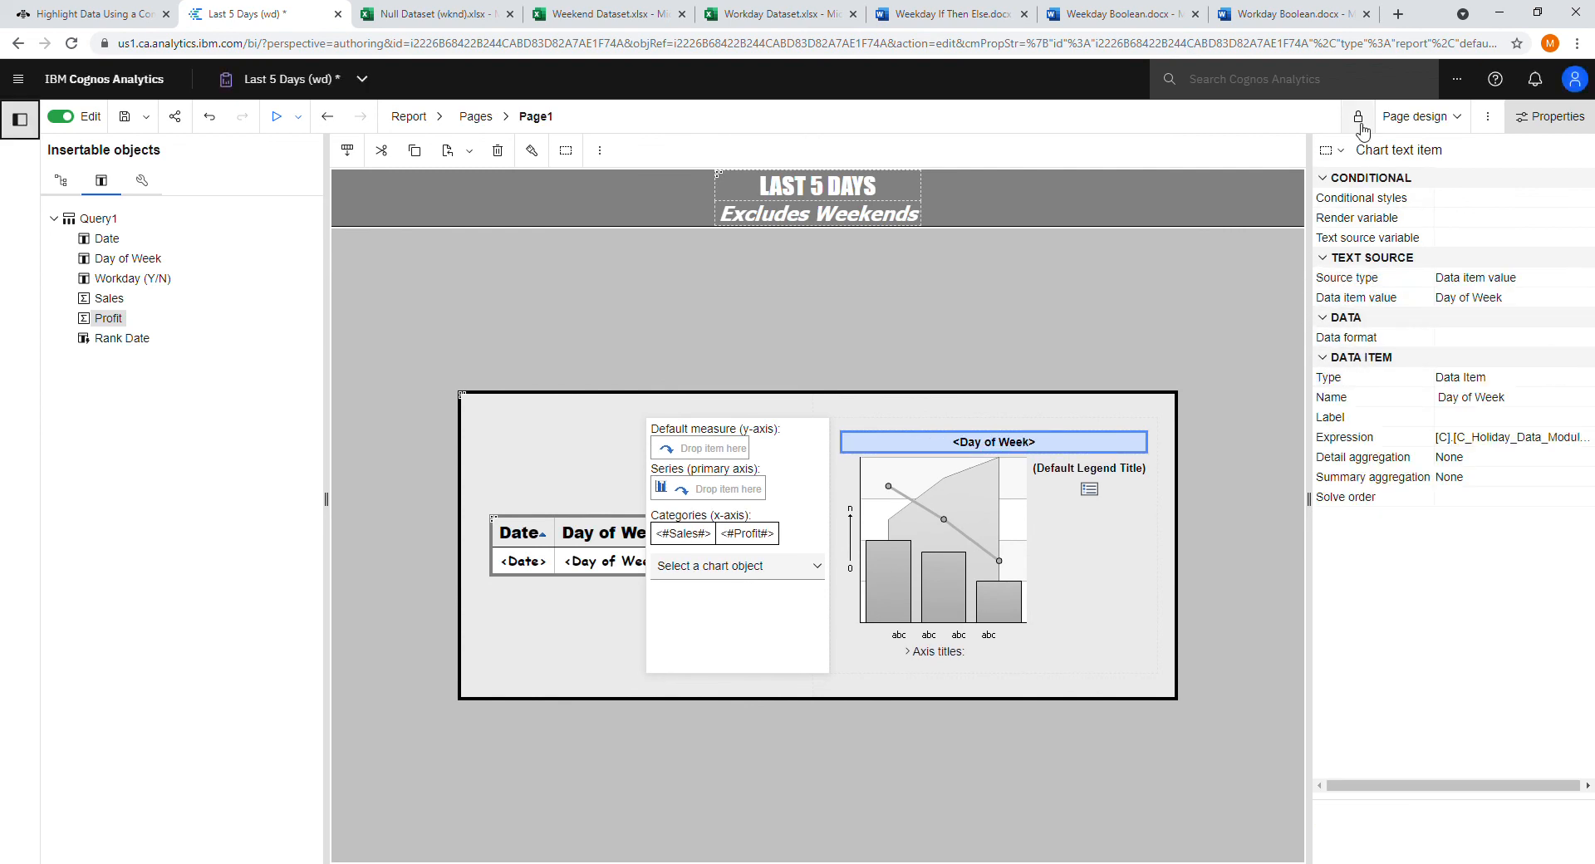
left_click(1395, 114)
left_click(1397, 172)
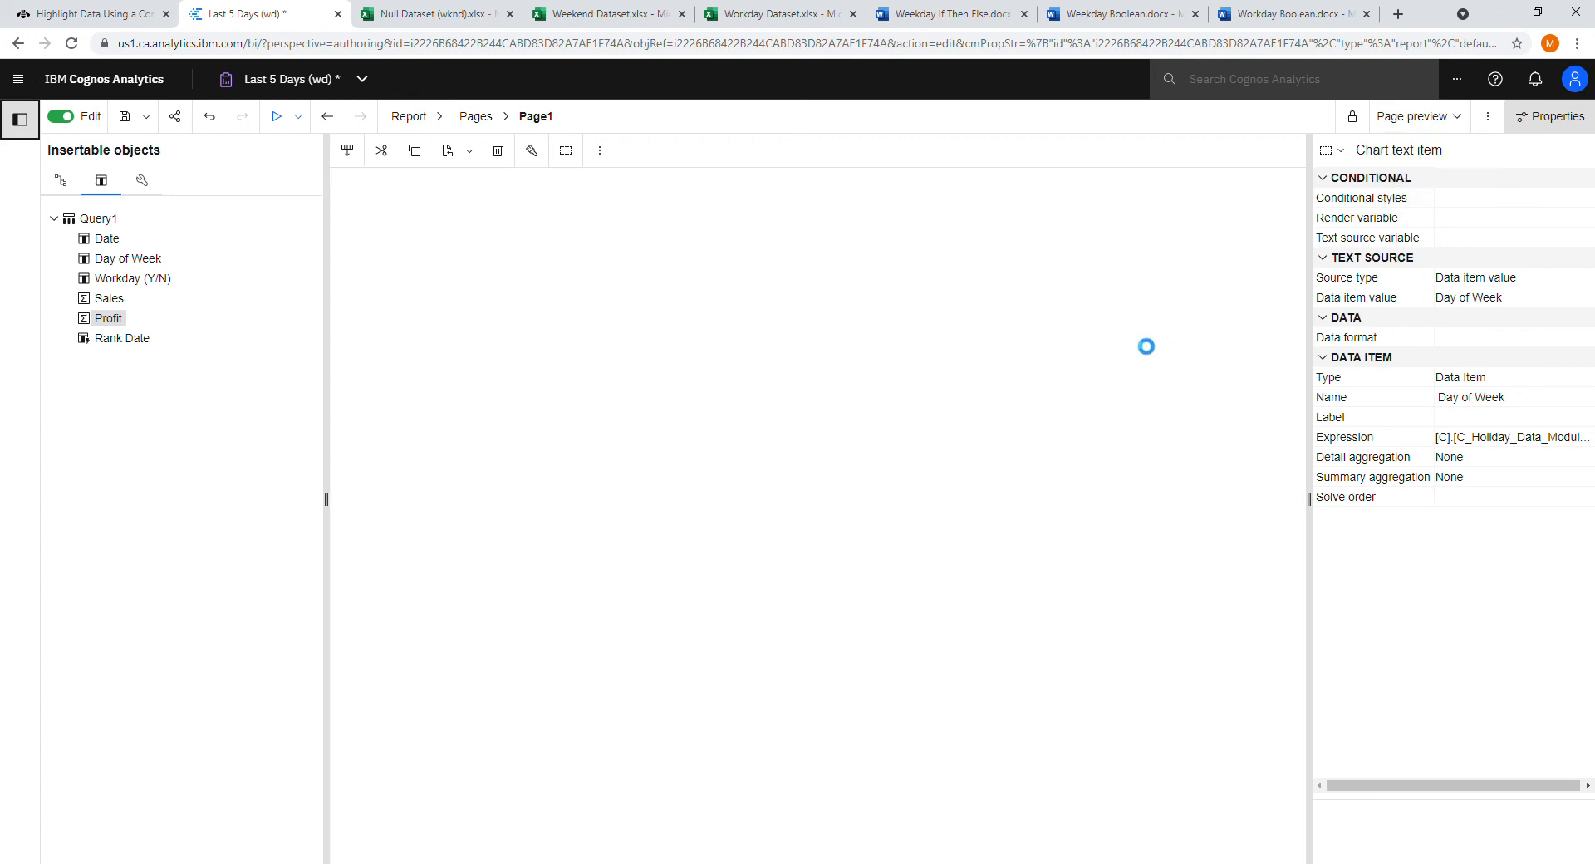